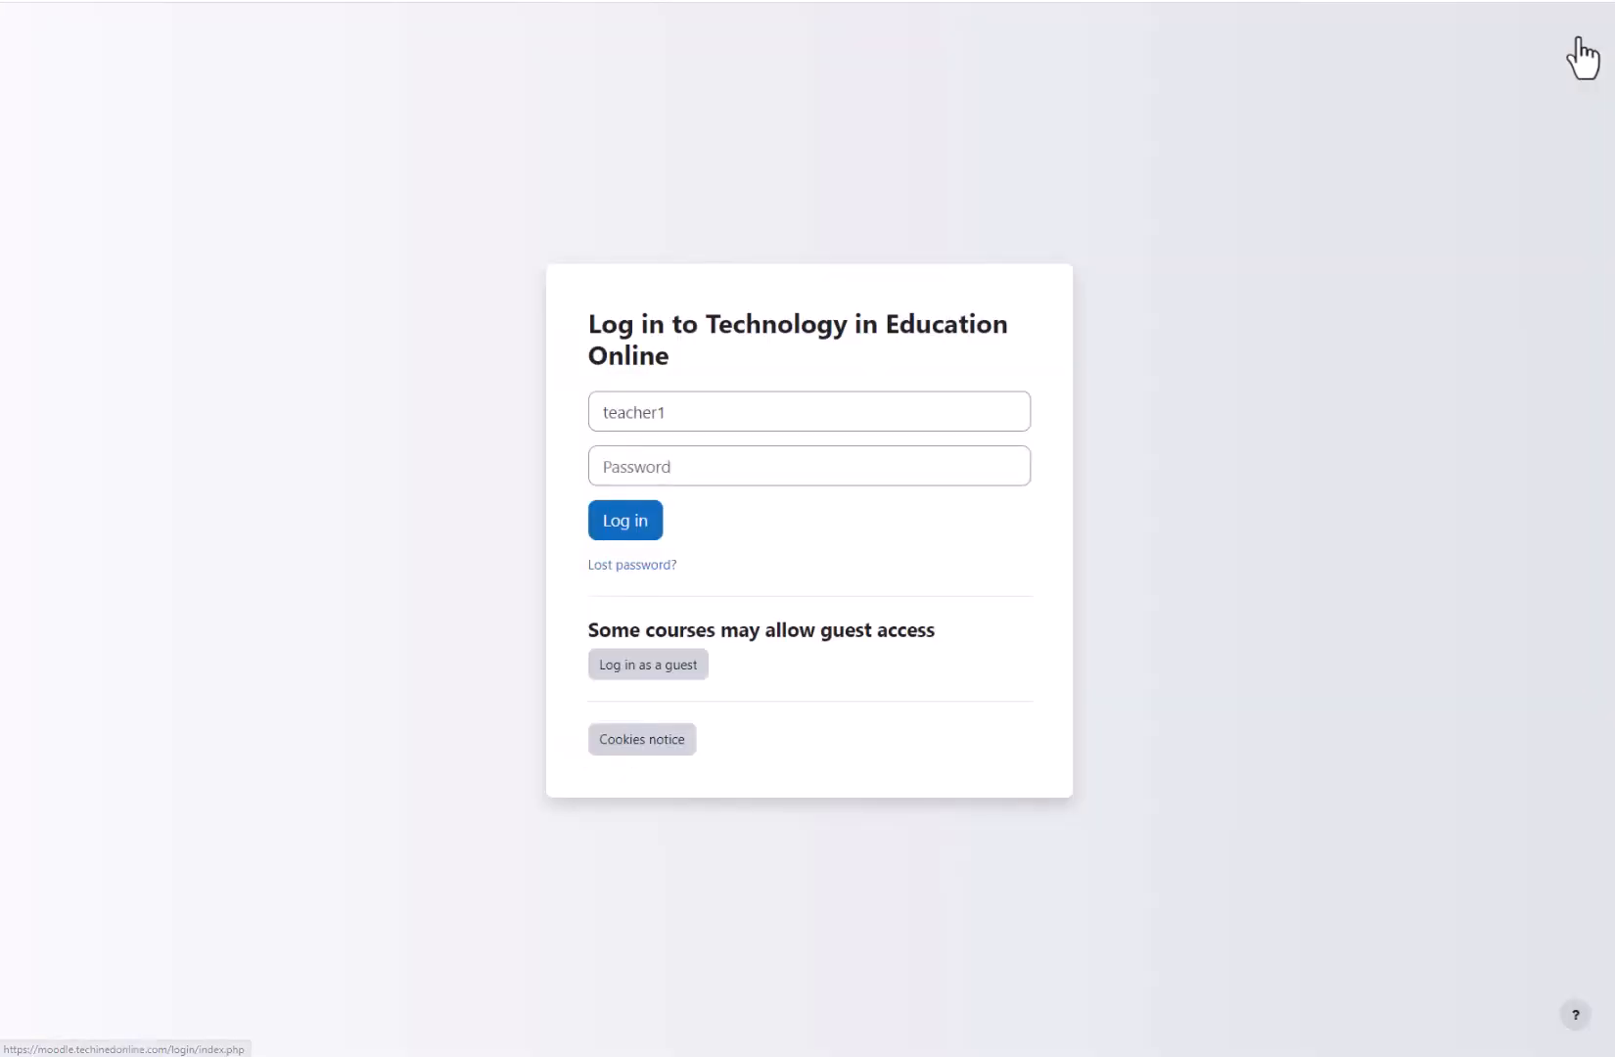
- Log in to the Technology in Education Online site with the prefilled username and the account password
left_click(745, 409)
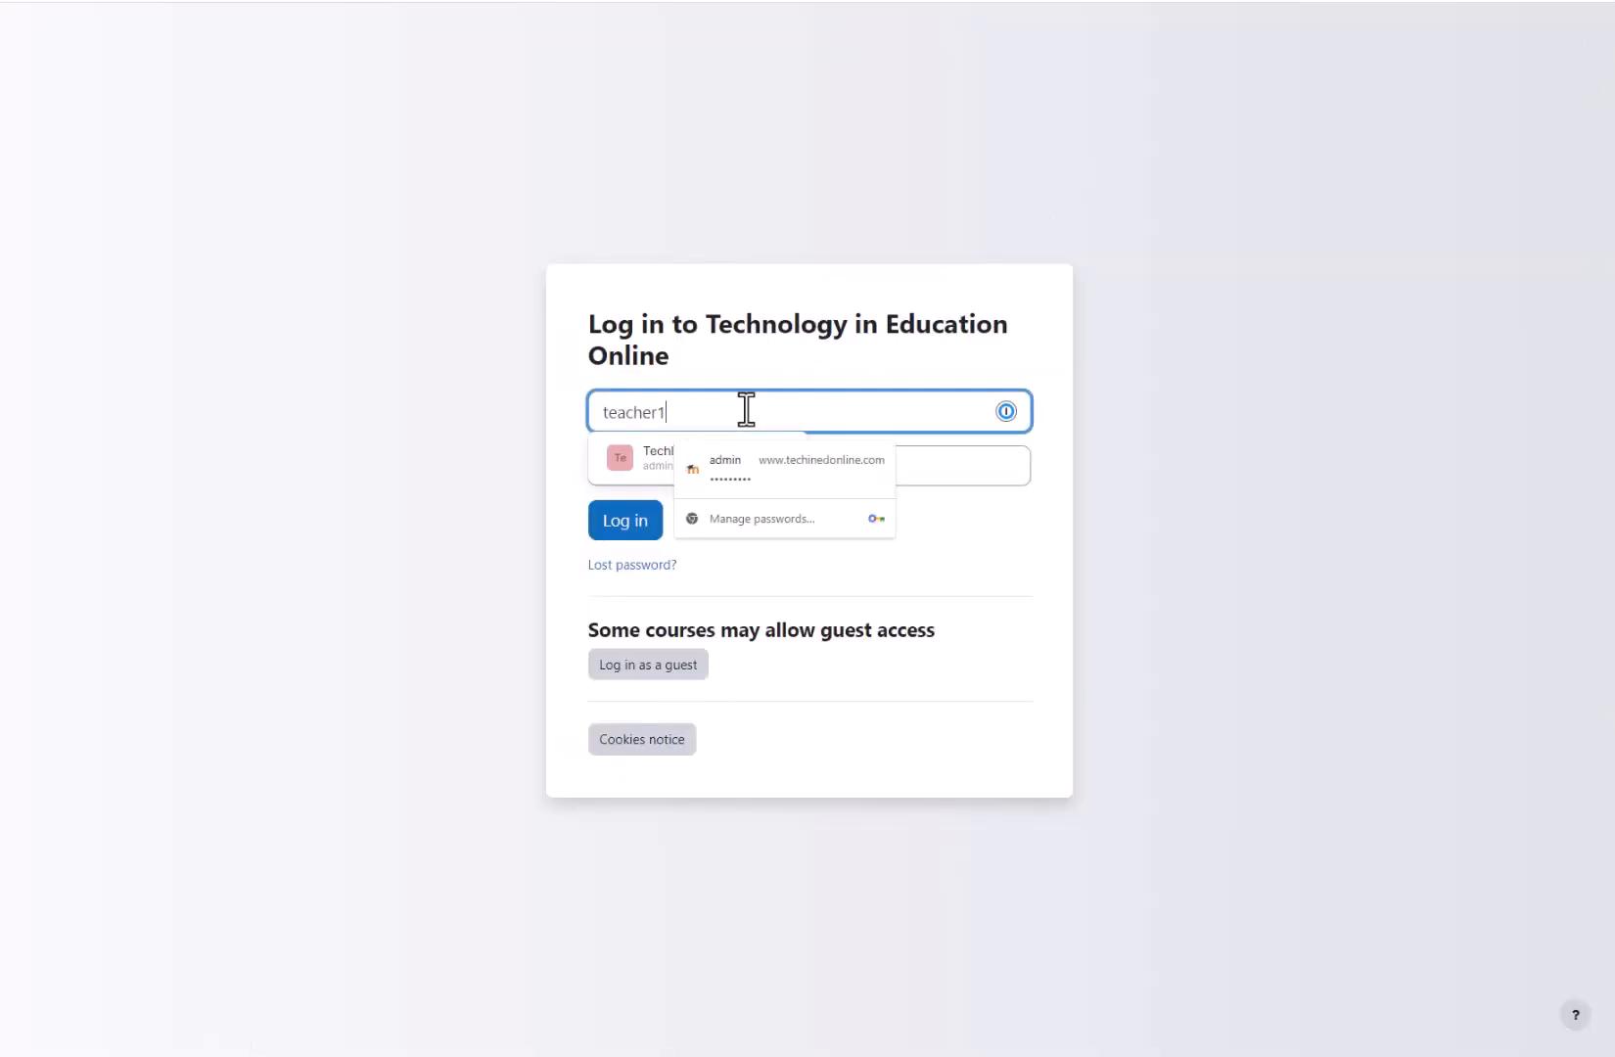
left_click(901, 460)
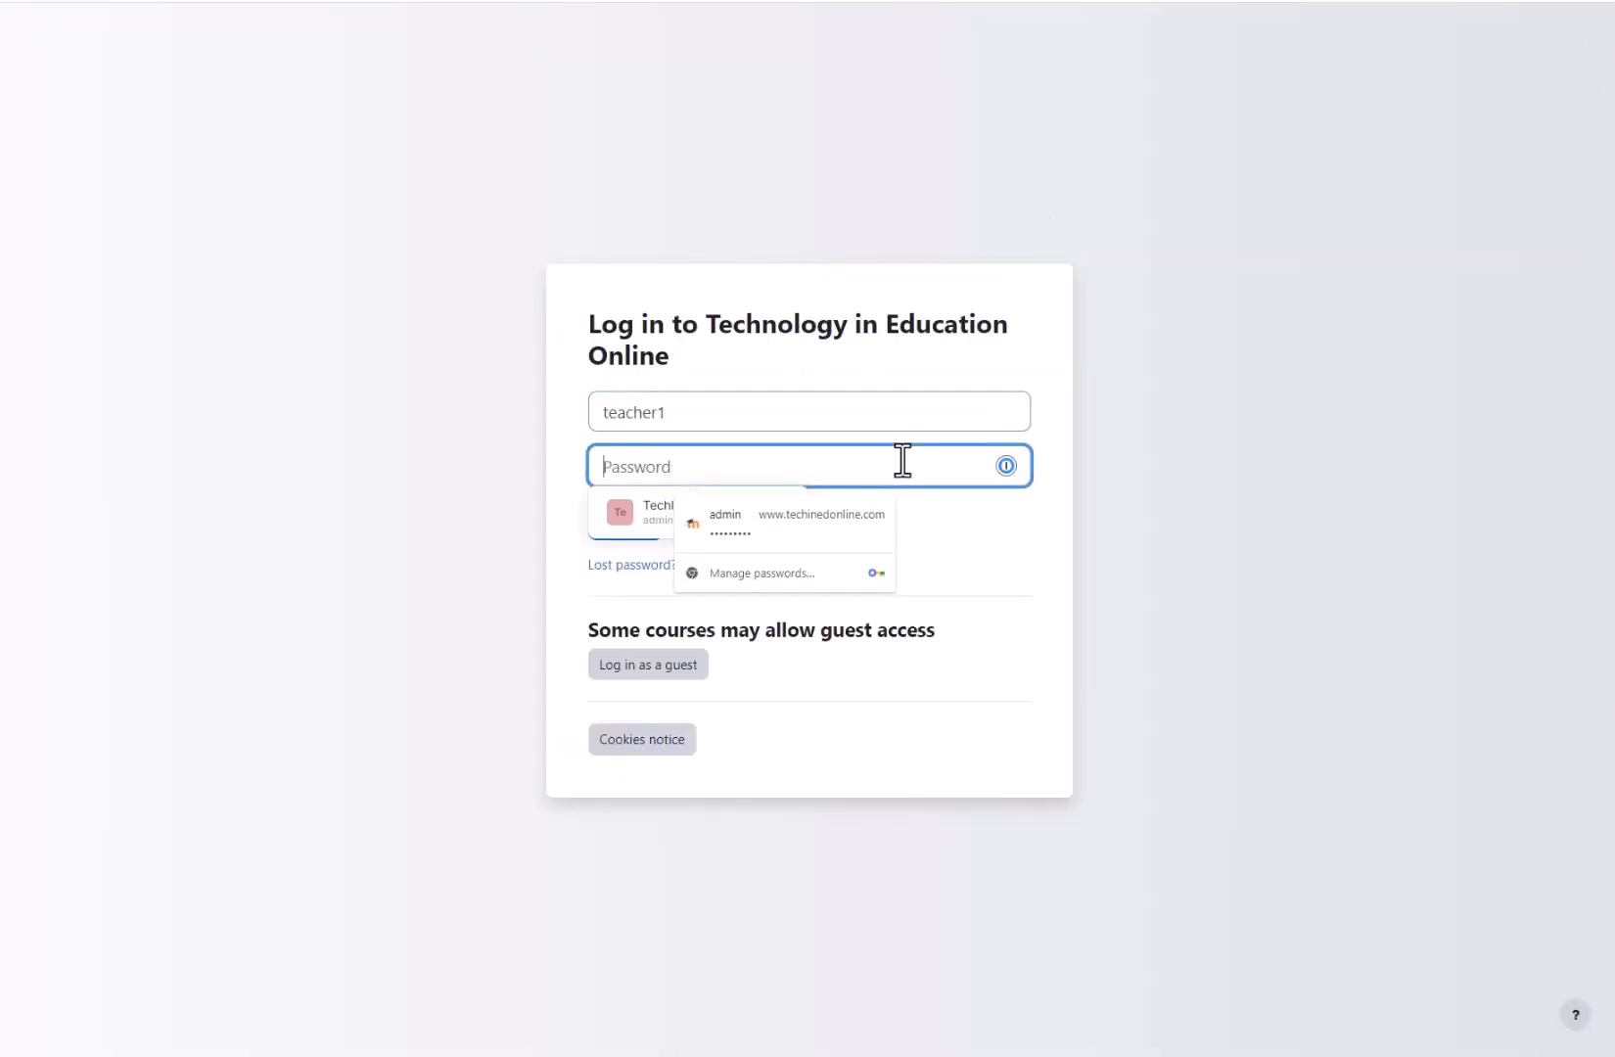
type("••••")
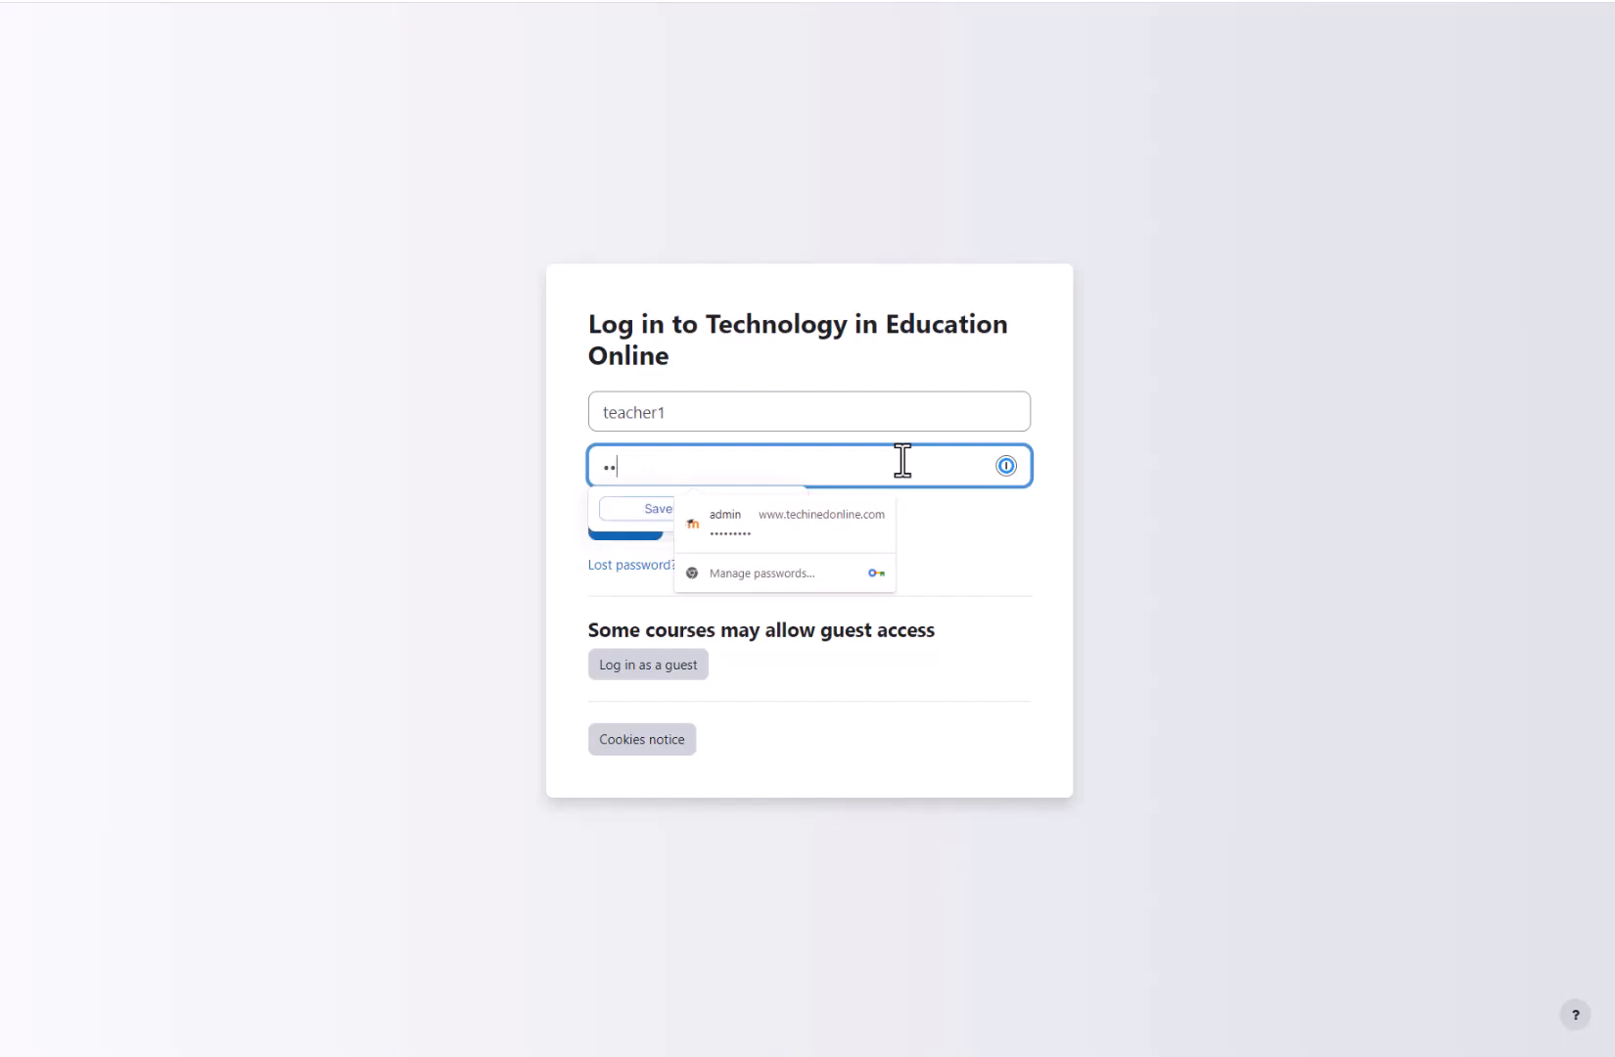
type("•••••")
left_click(991, 543)
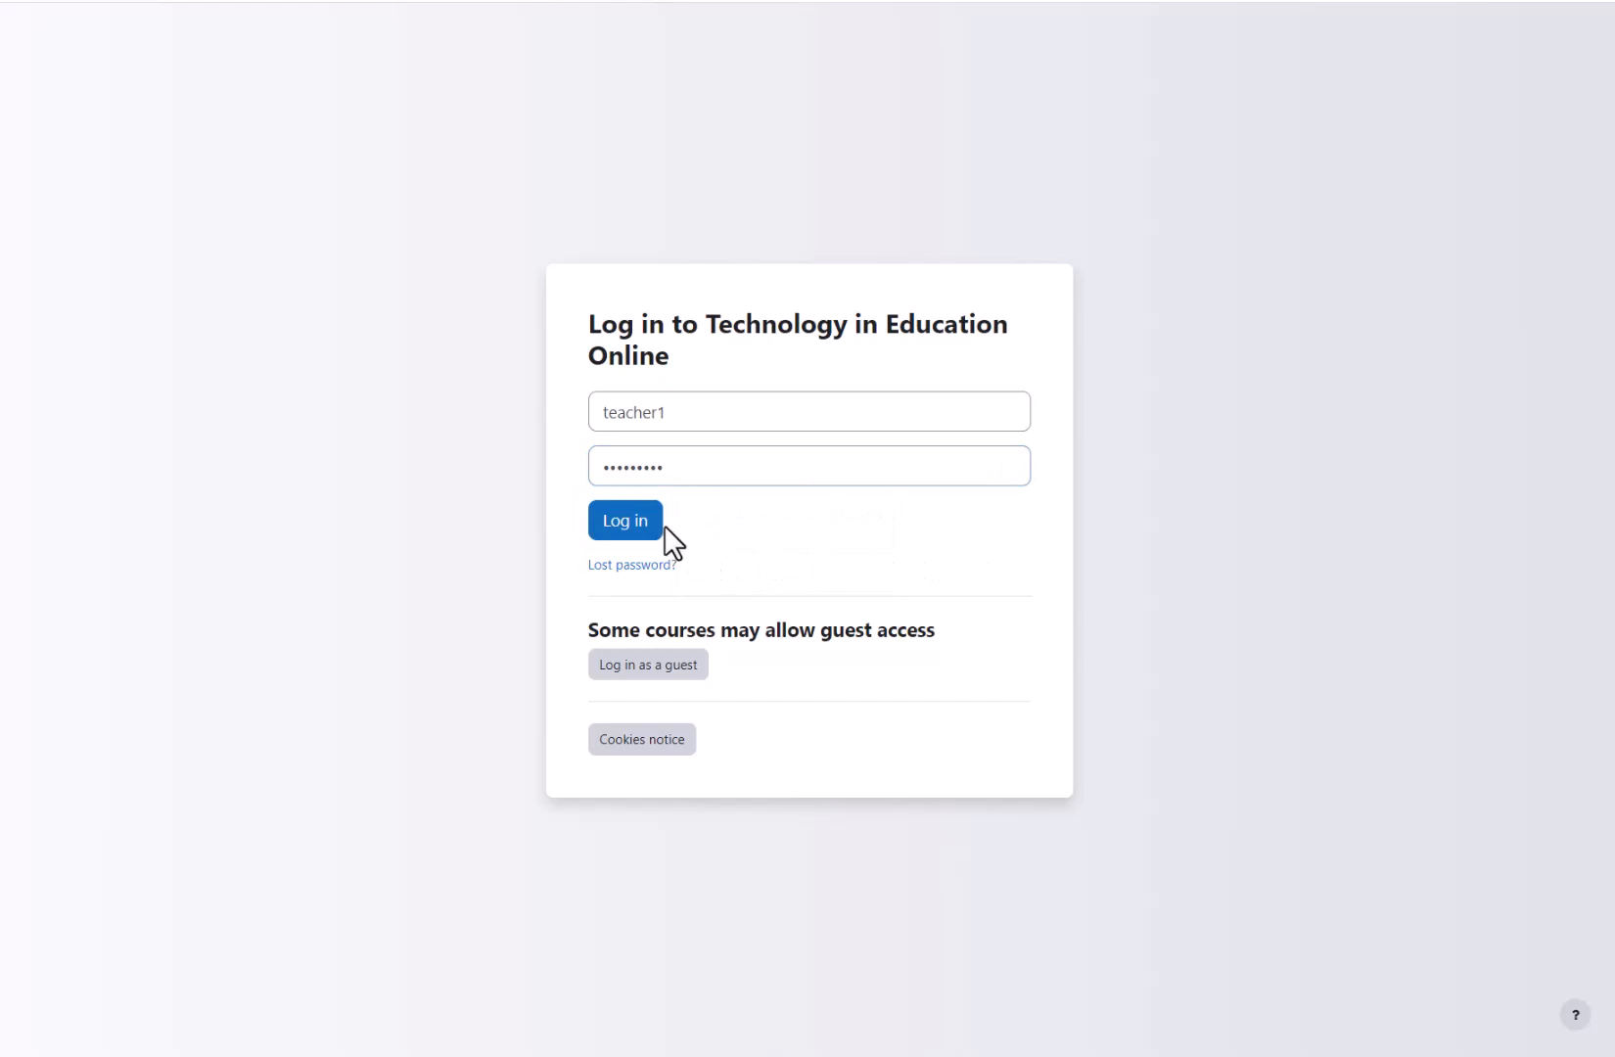
left_click(627, 533)
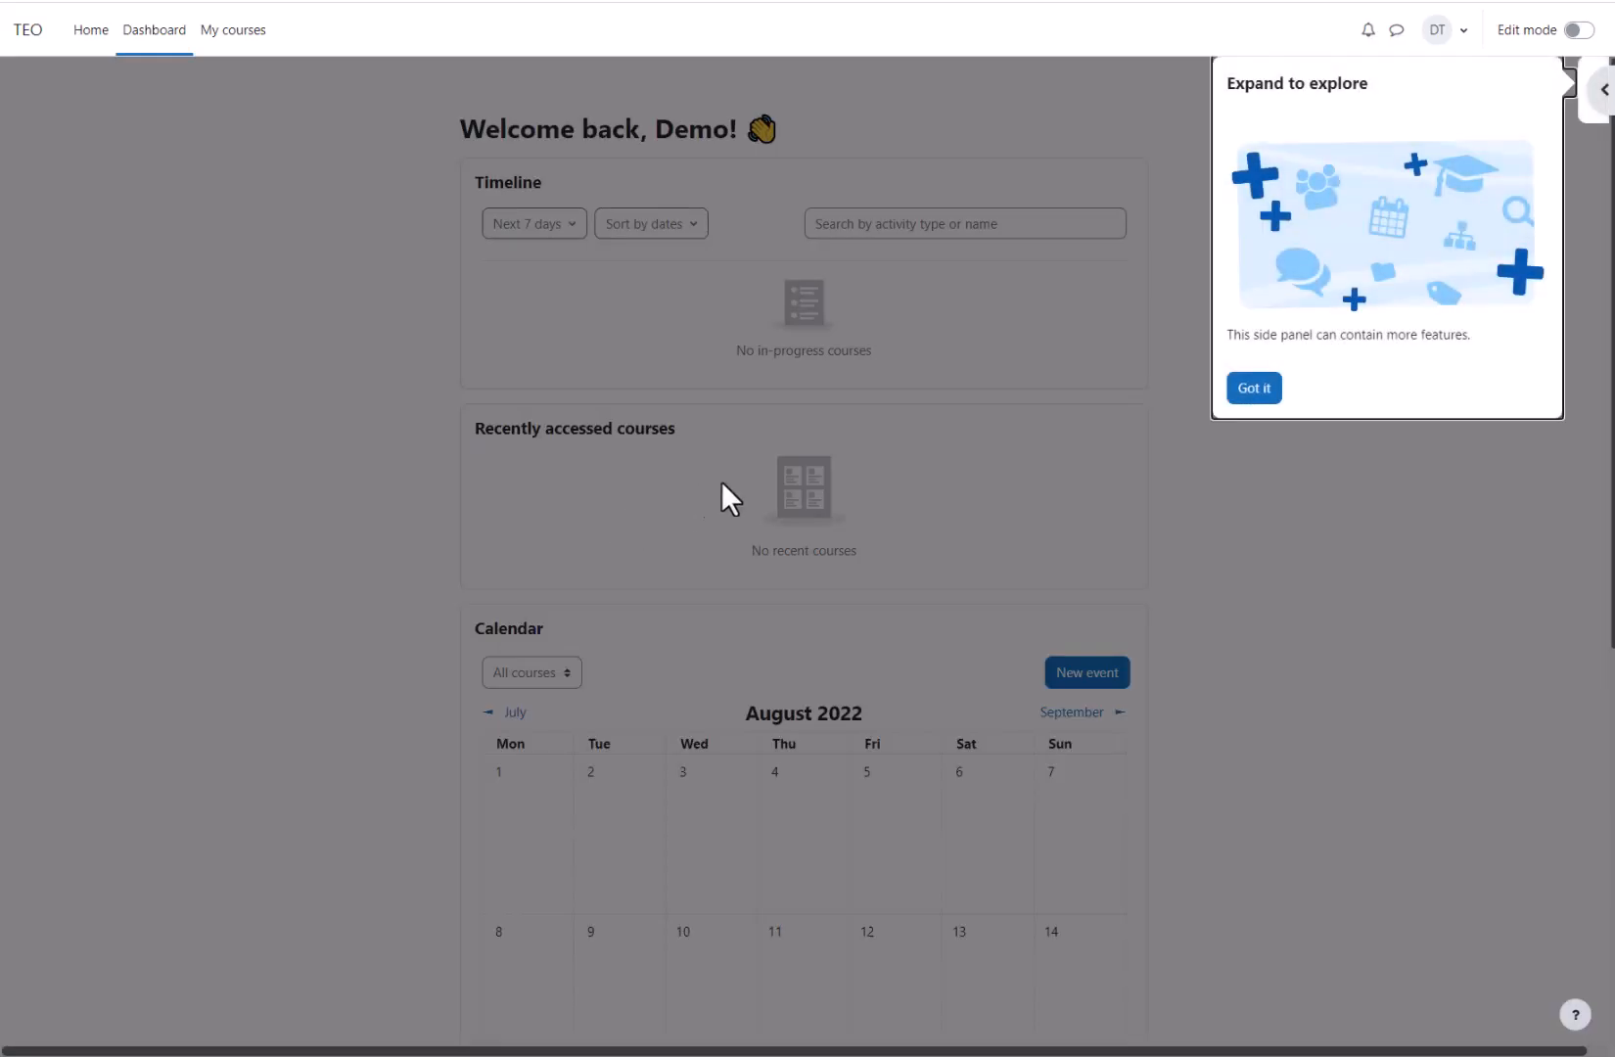
- Dismiss the dashboard's introductory tour and briefly expand the block drawer to view its contents, closing it again
left_click(1254, 388)
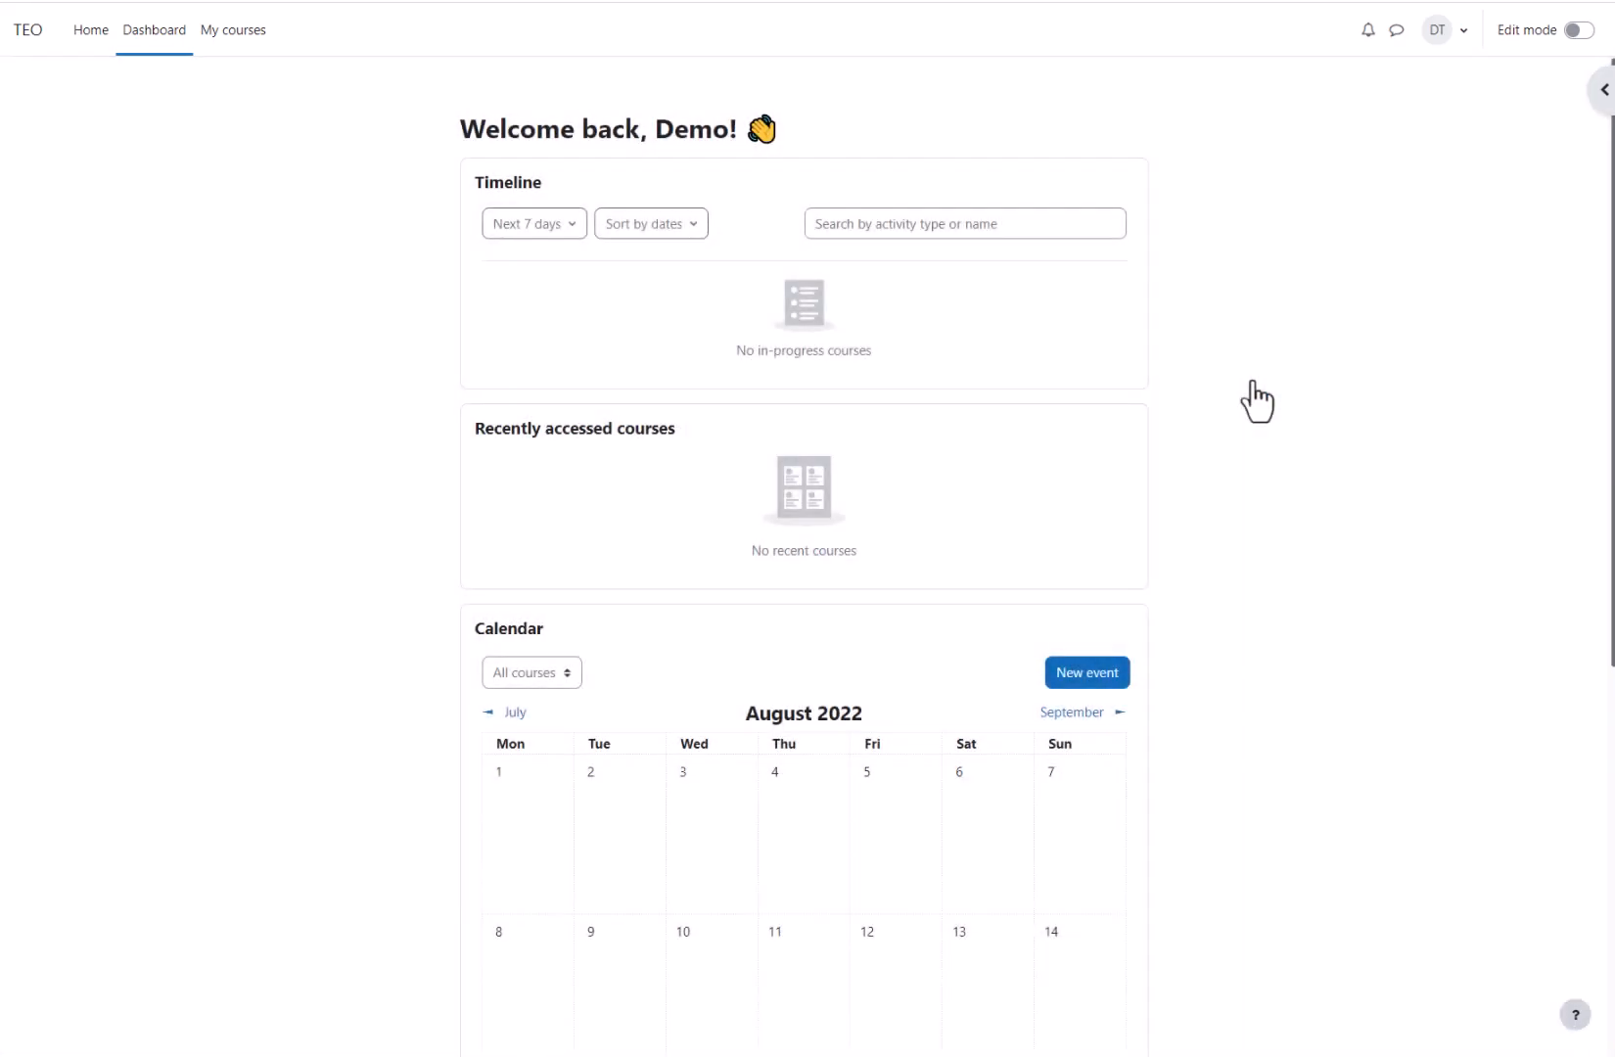
left_click(1601, 91)
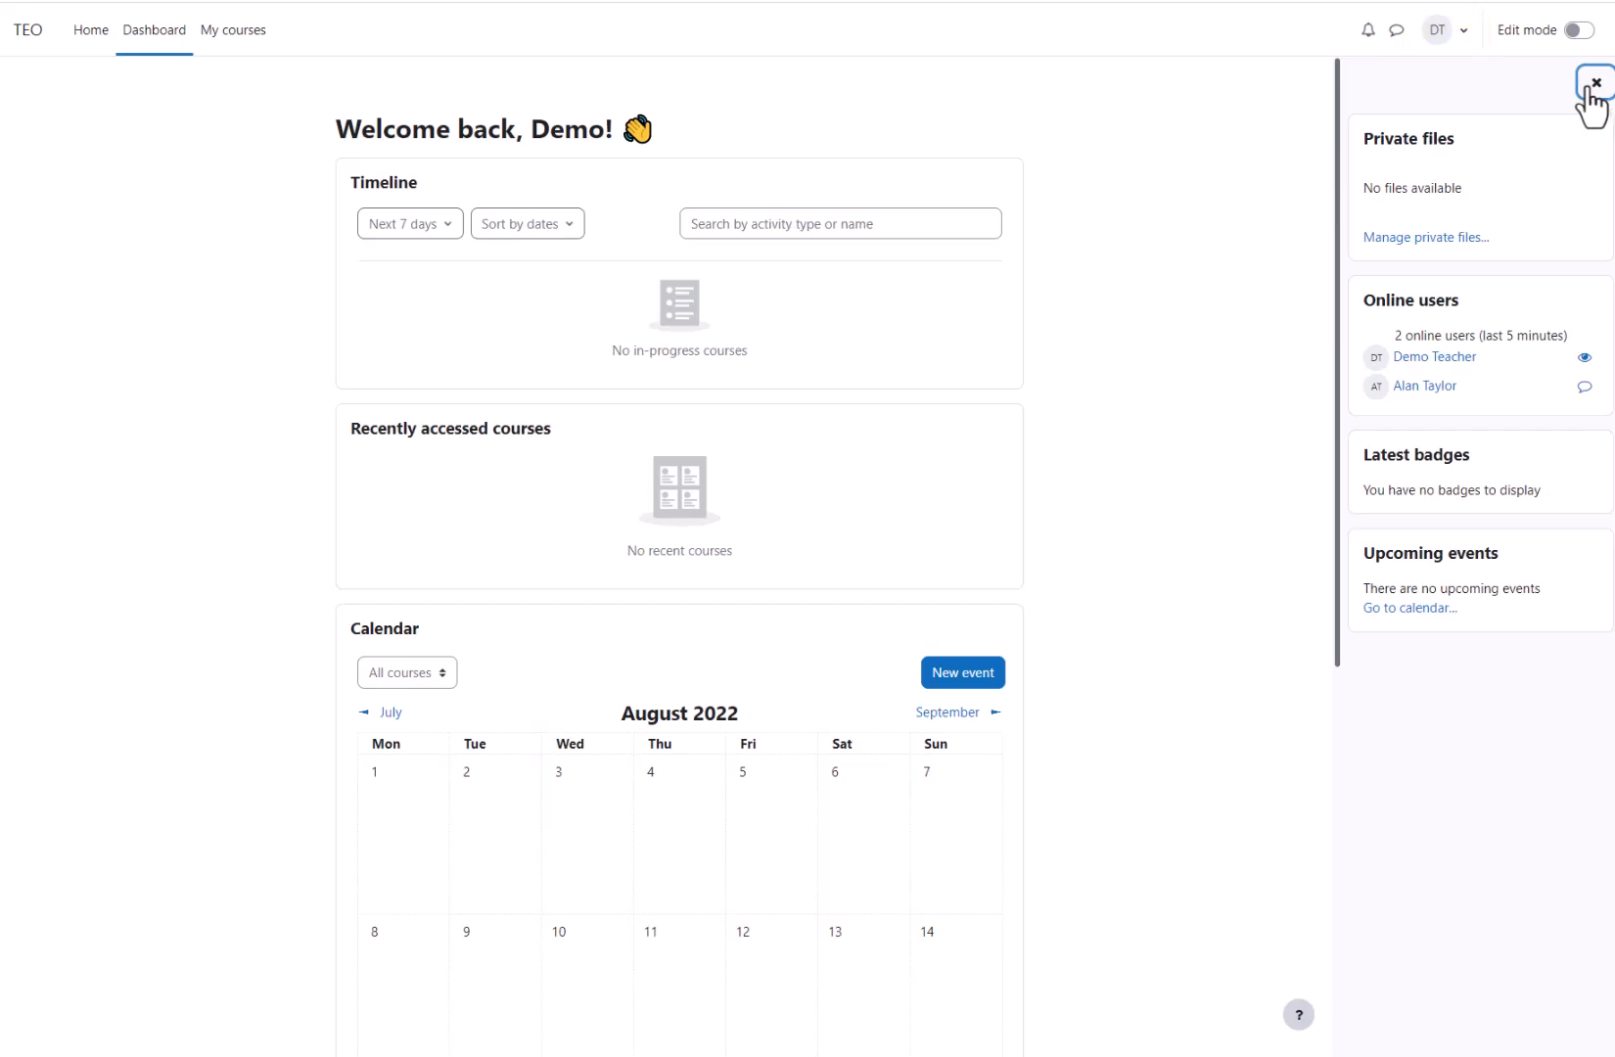
left_click(1591, 86)
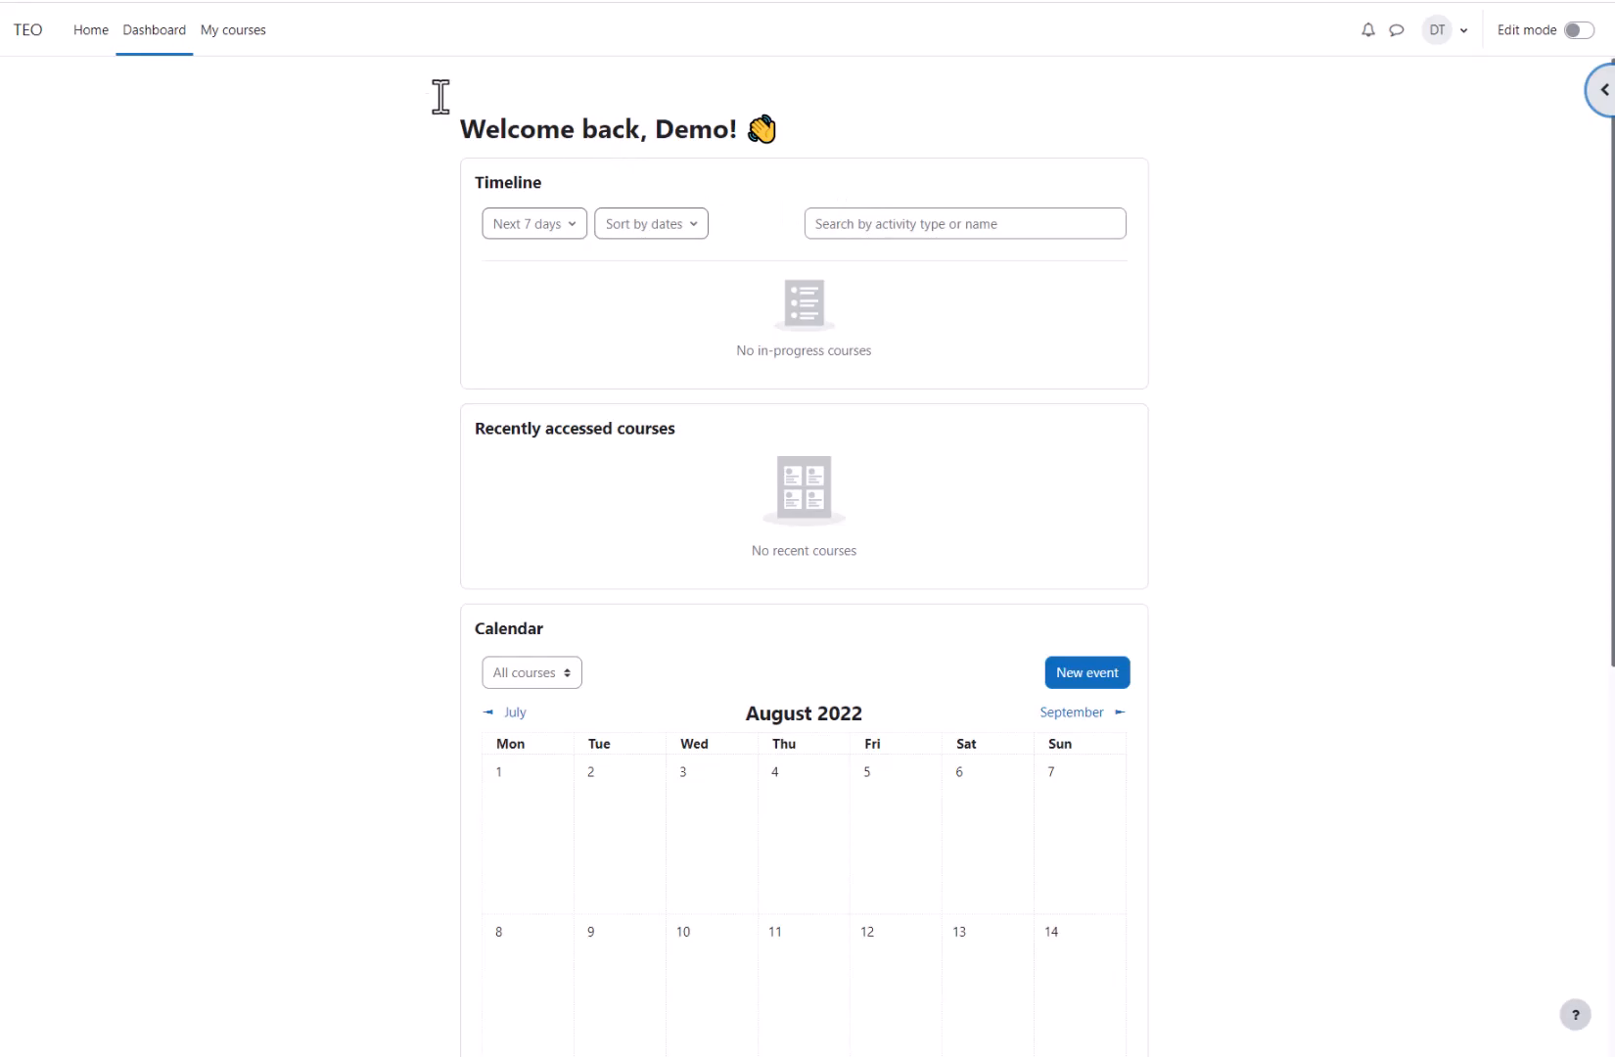
- Open the Demo Class 1 course from the list of own courses and go through its guided tour to the end
left_click(207, 31)
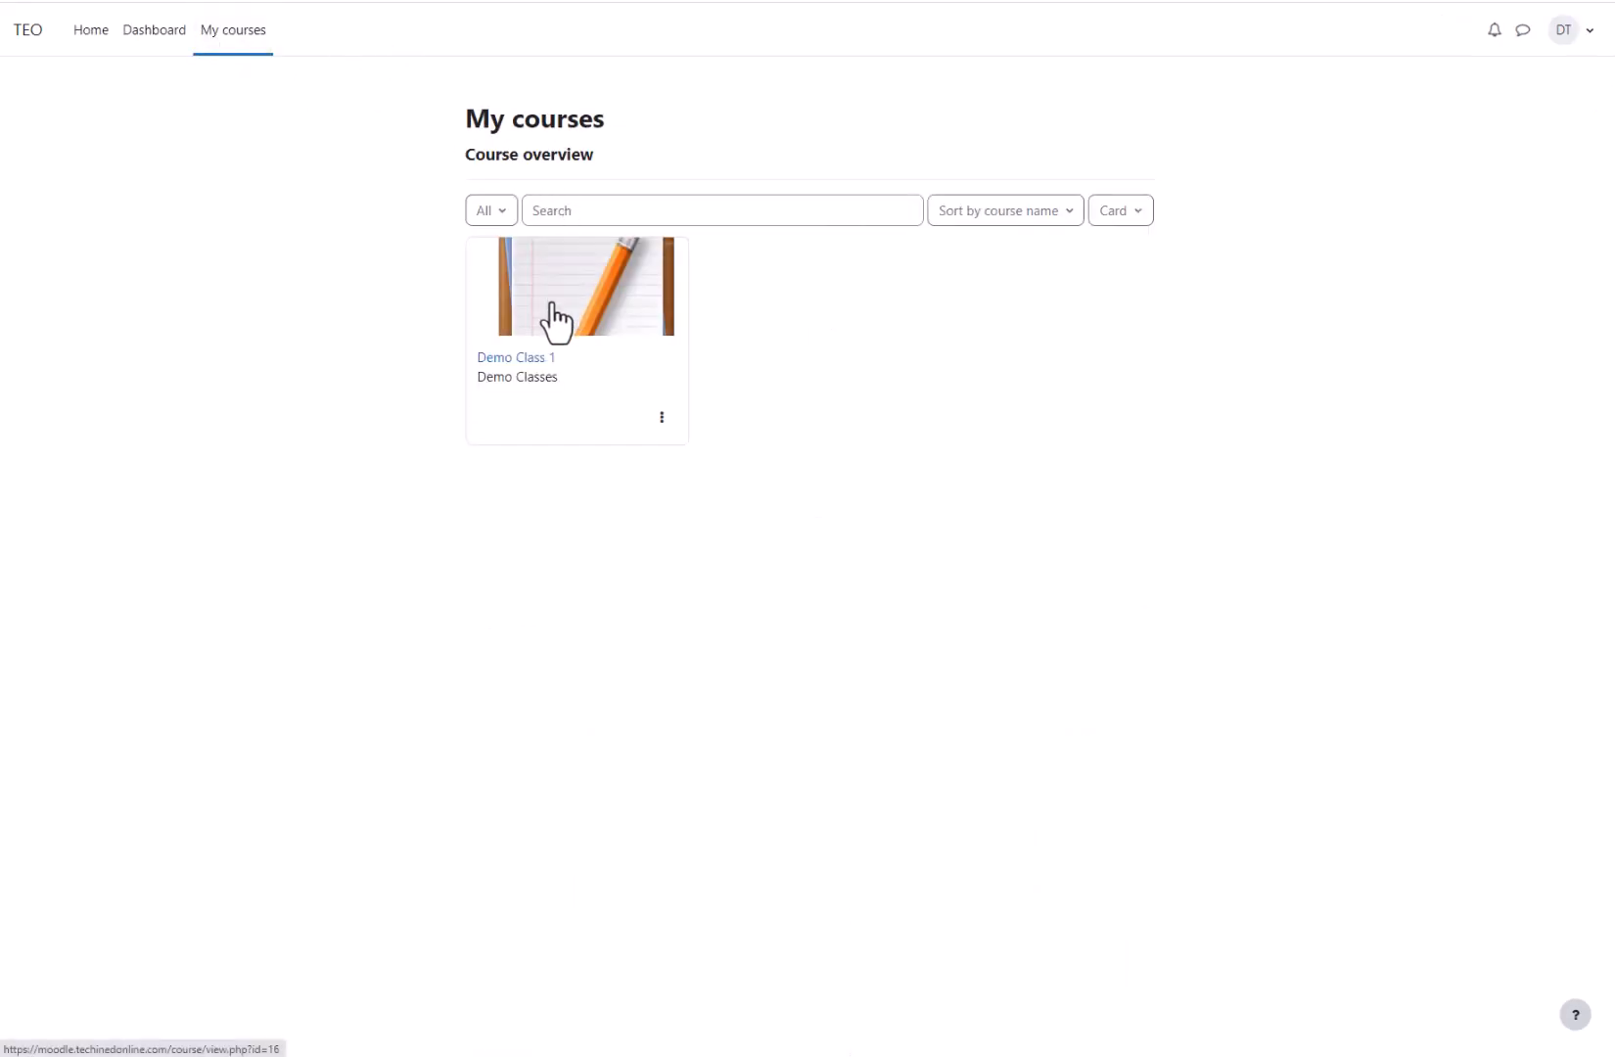
left_click(544, 335)
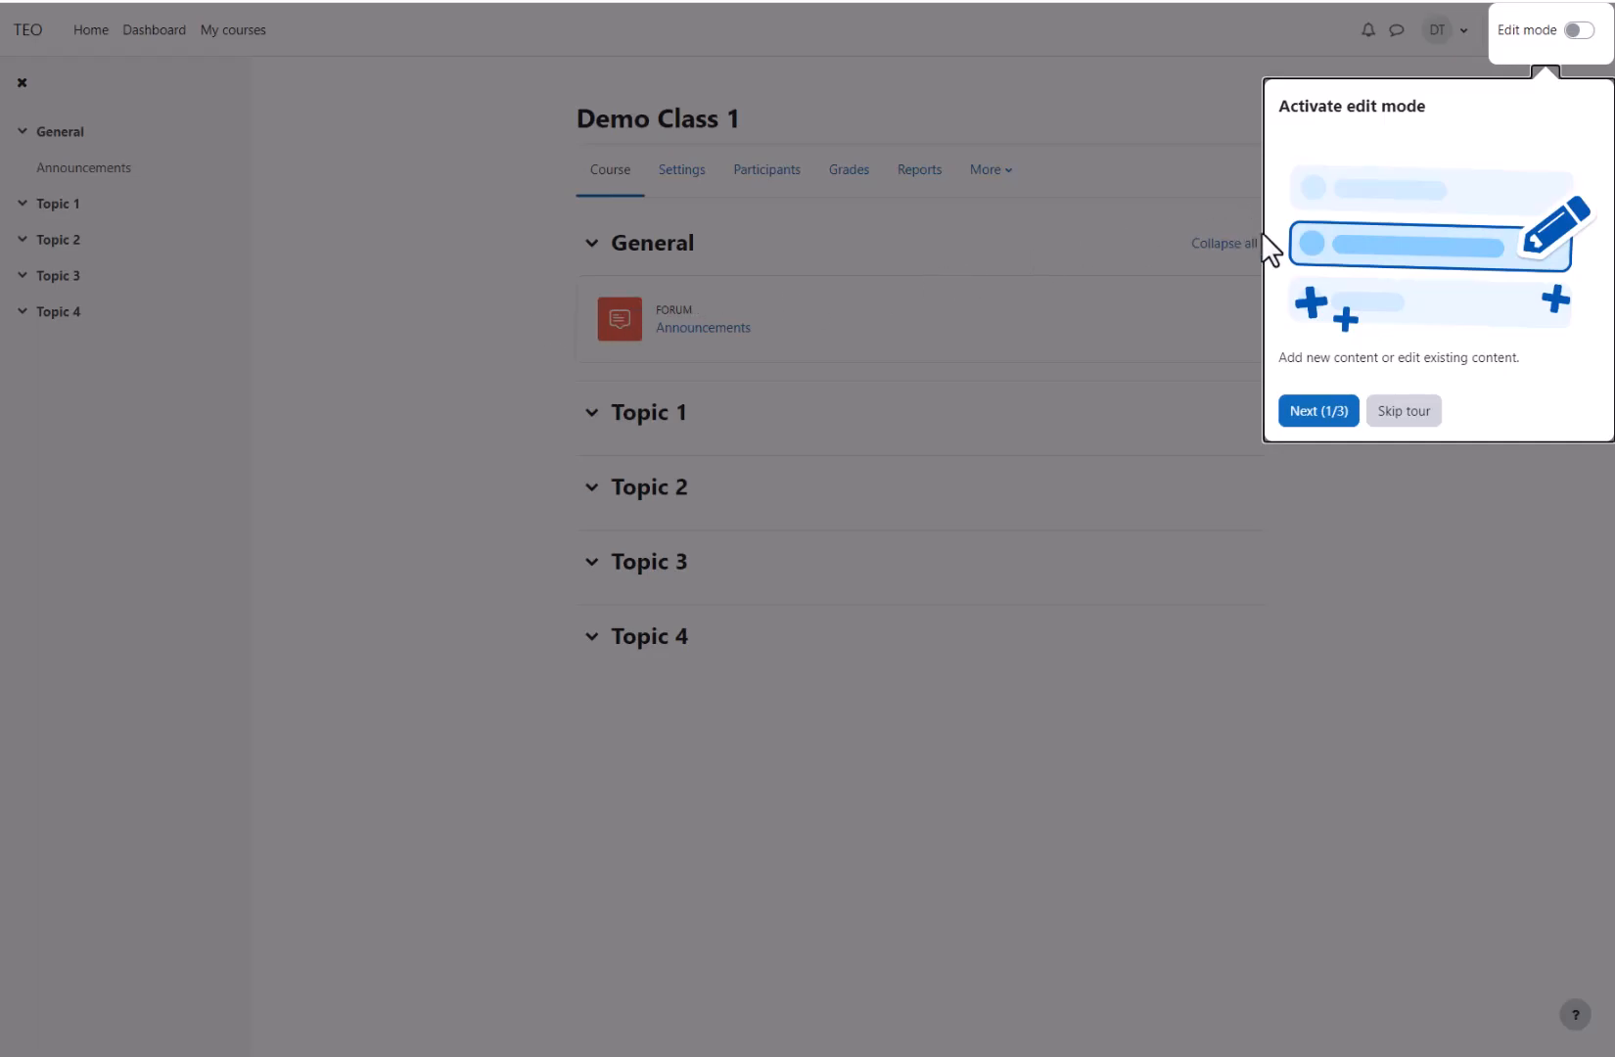
left_click(1307, 416)
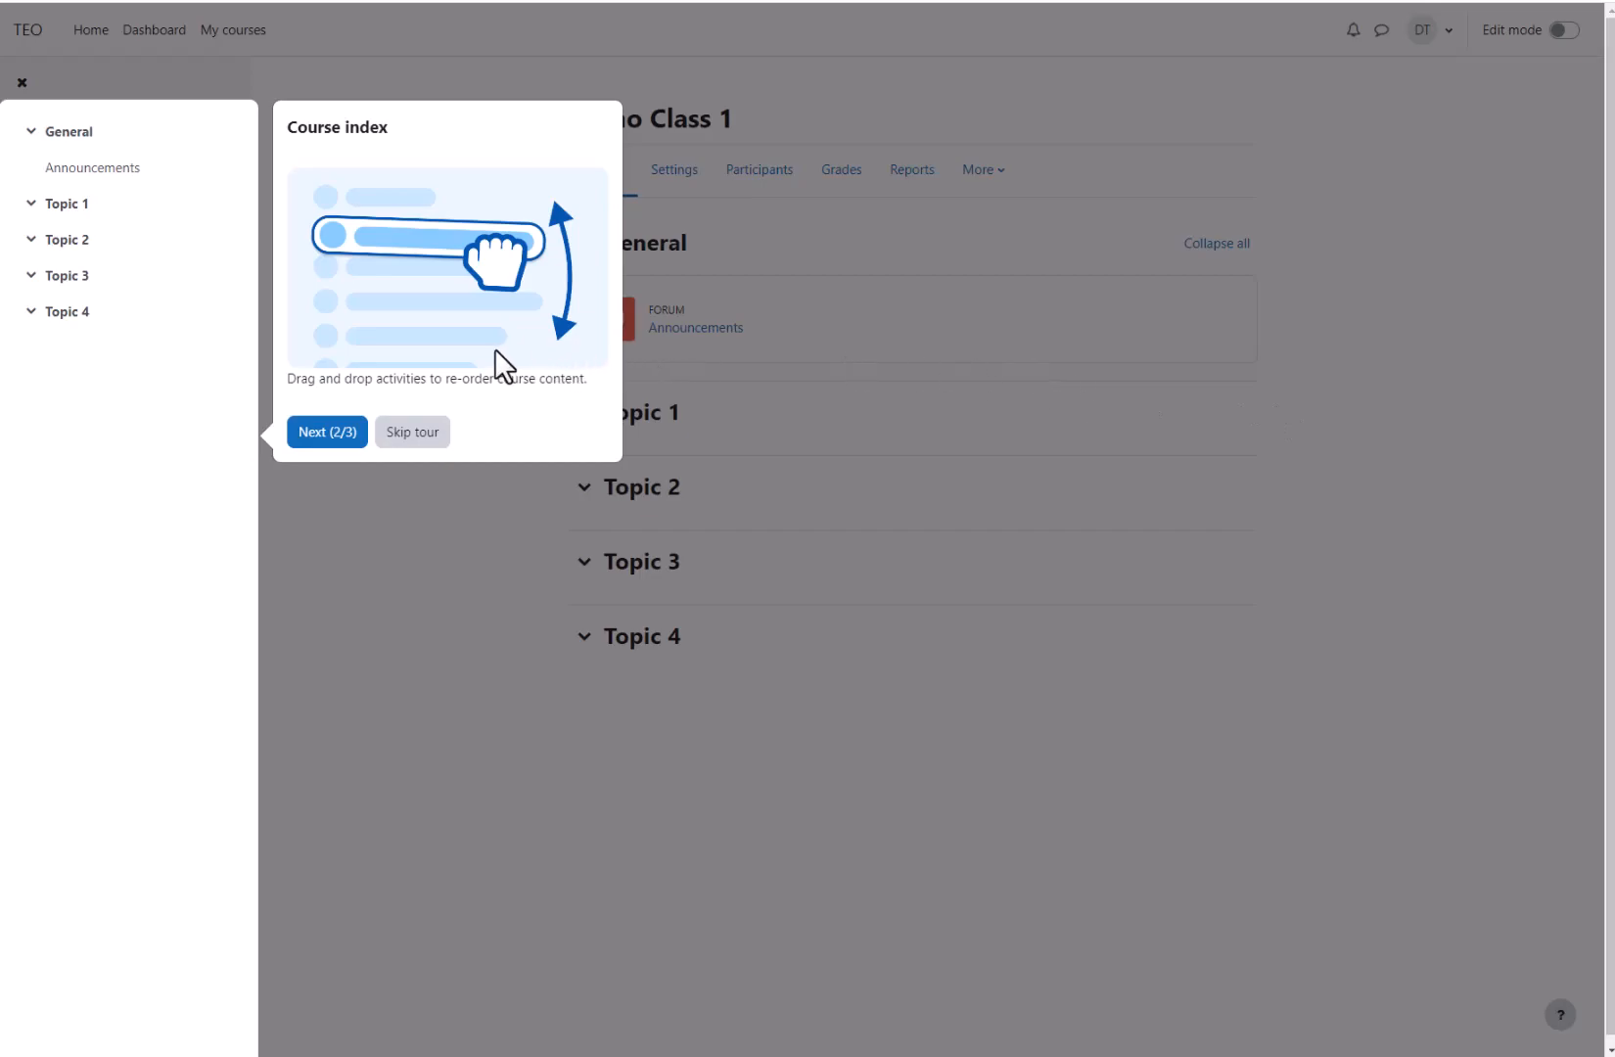
left_click(358, 434)
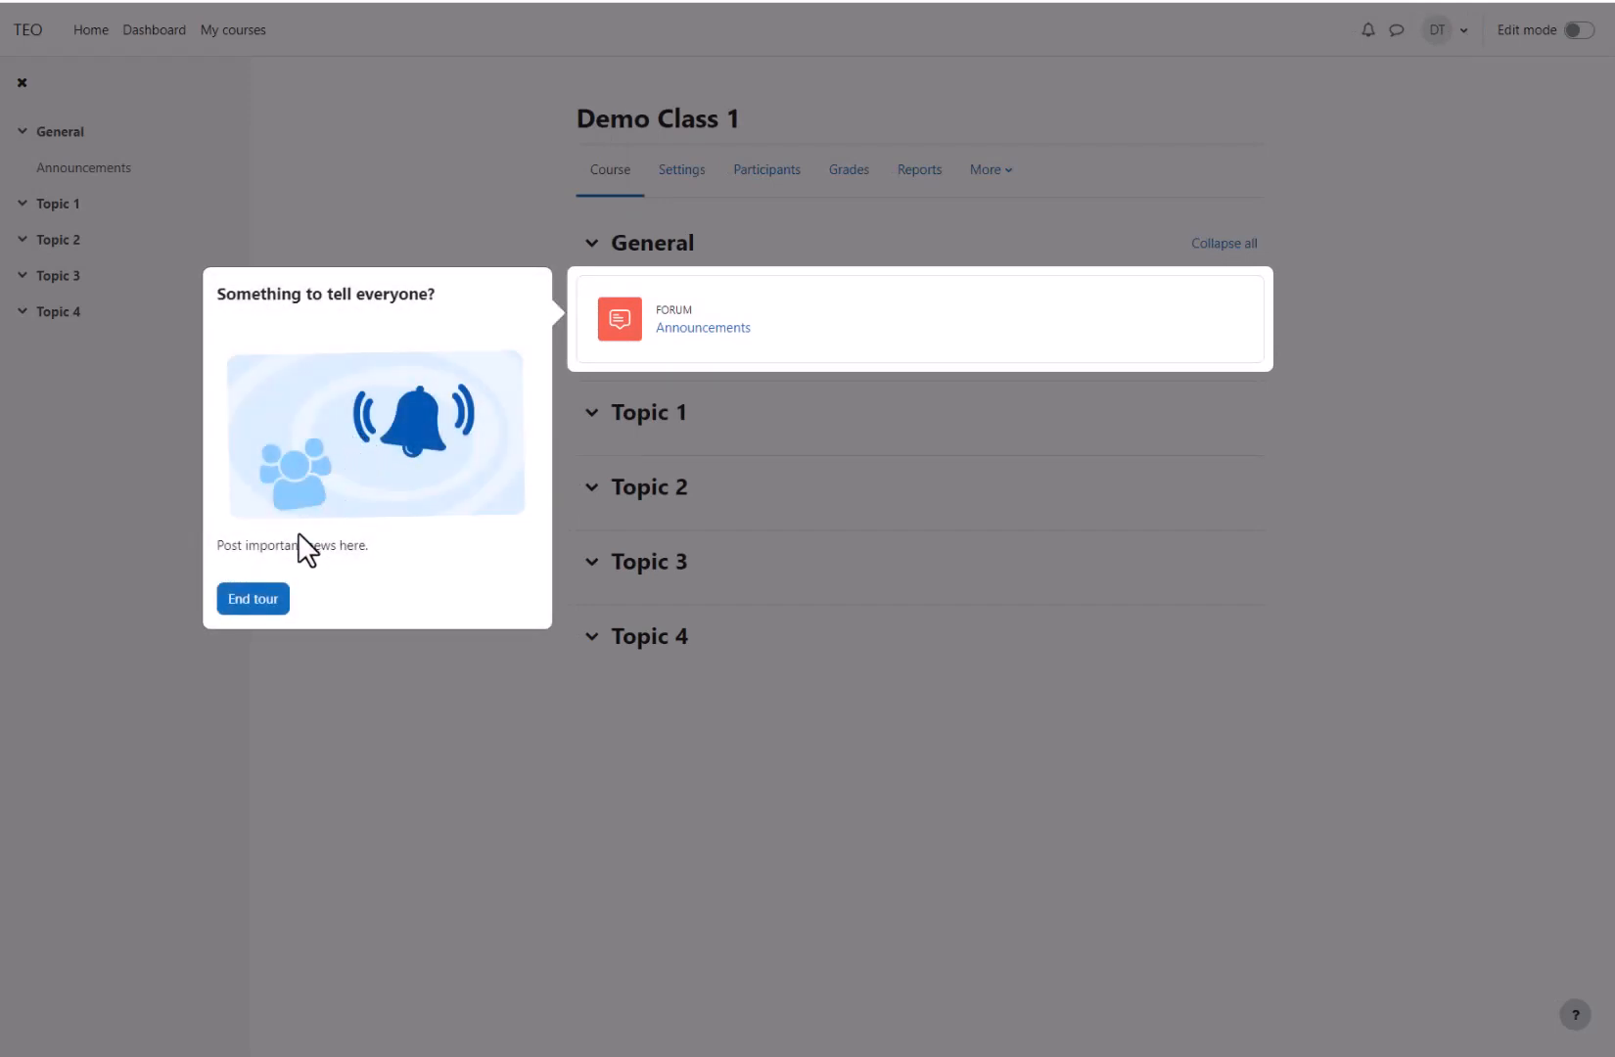
left_click(260, 598)
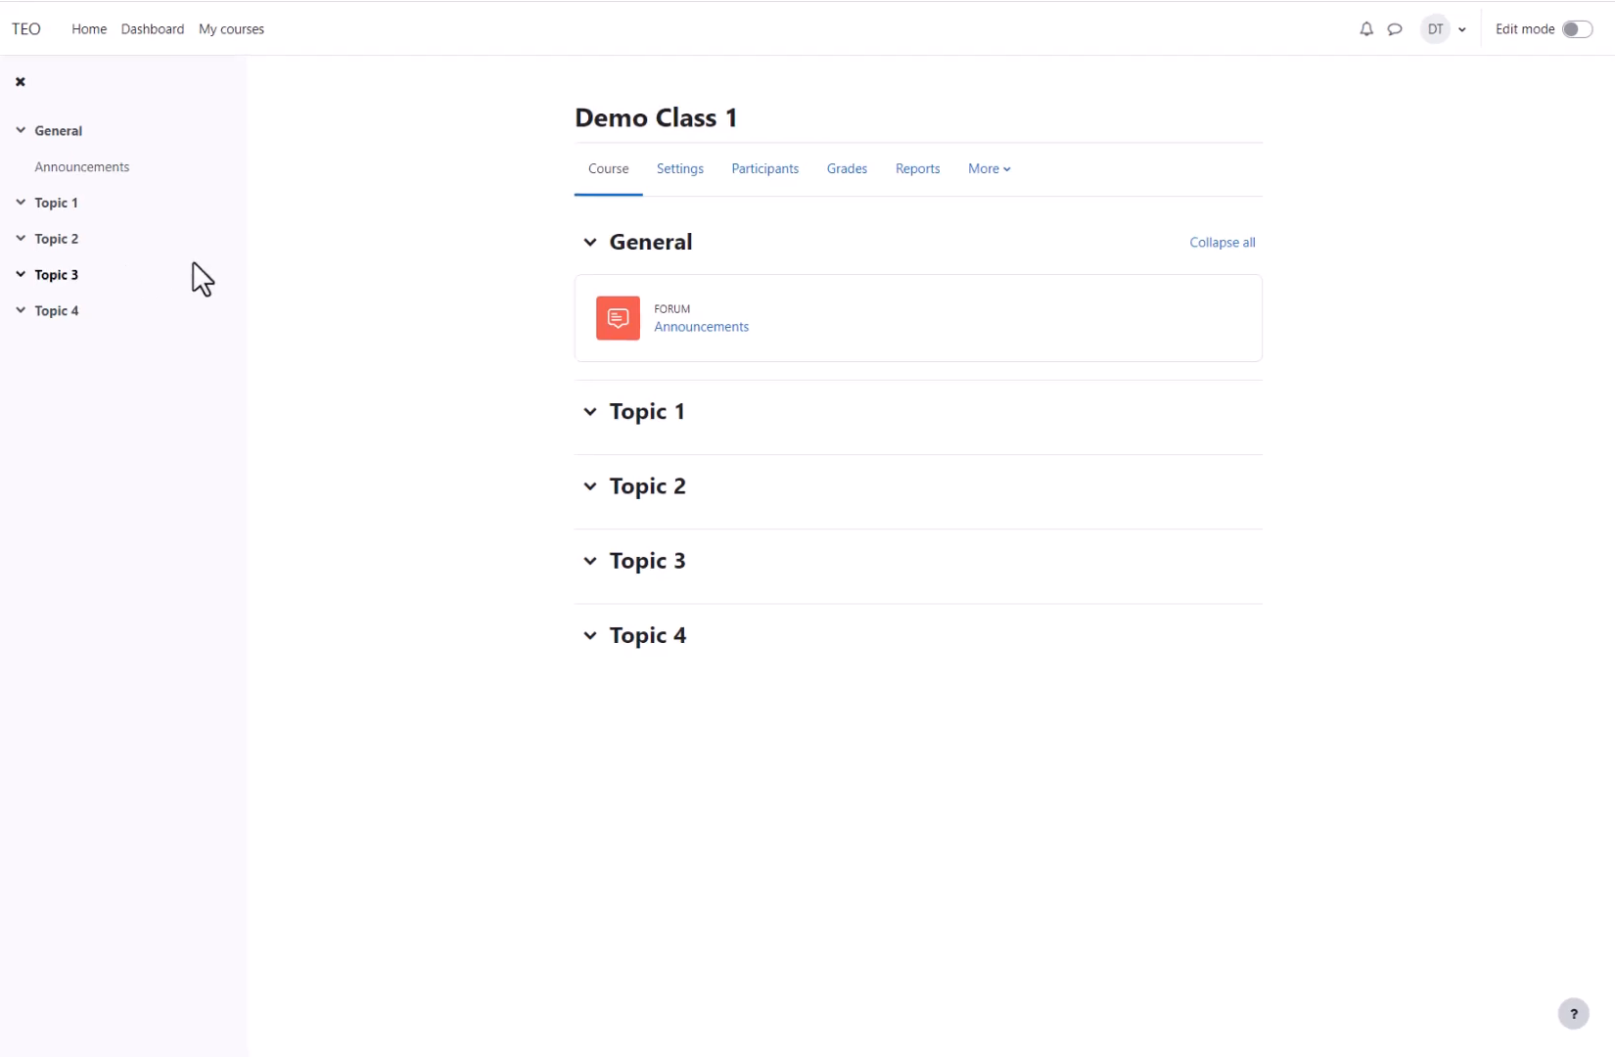
- Open the settings of Demo Class 1 and review the course full name and the course visibility options
left_click(698, 184)
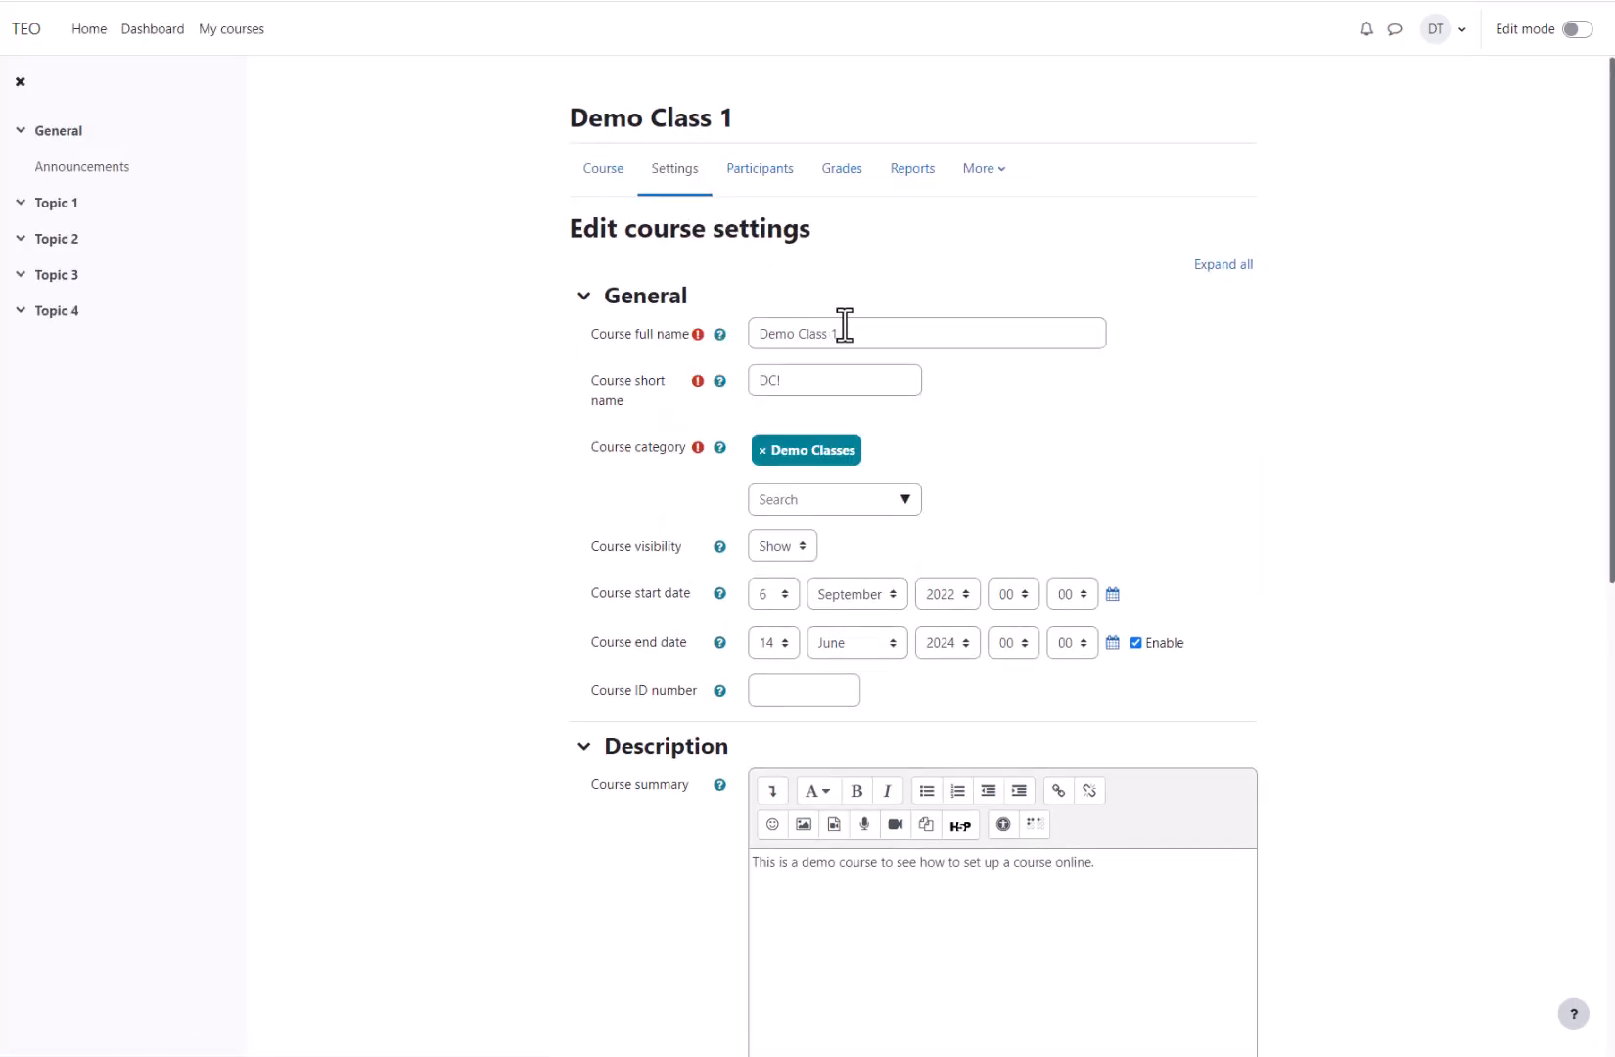
left_click_drag(848, 327, 751, 328)
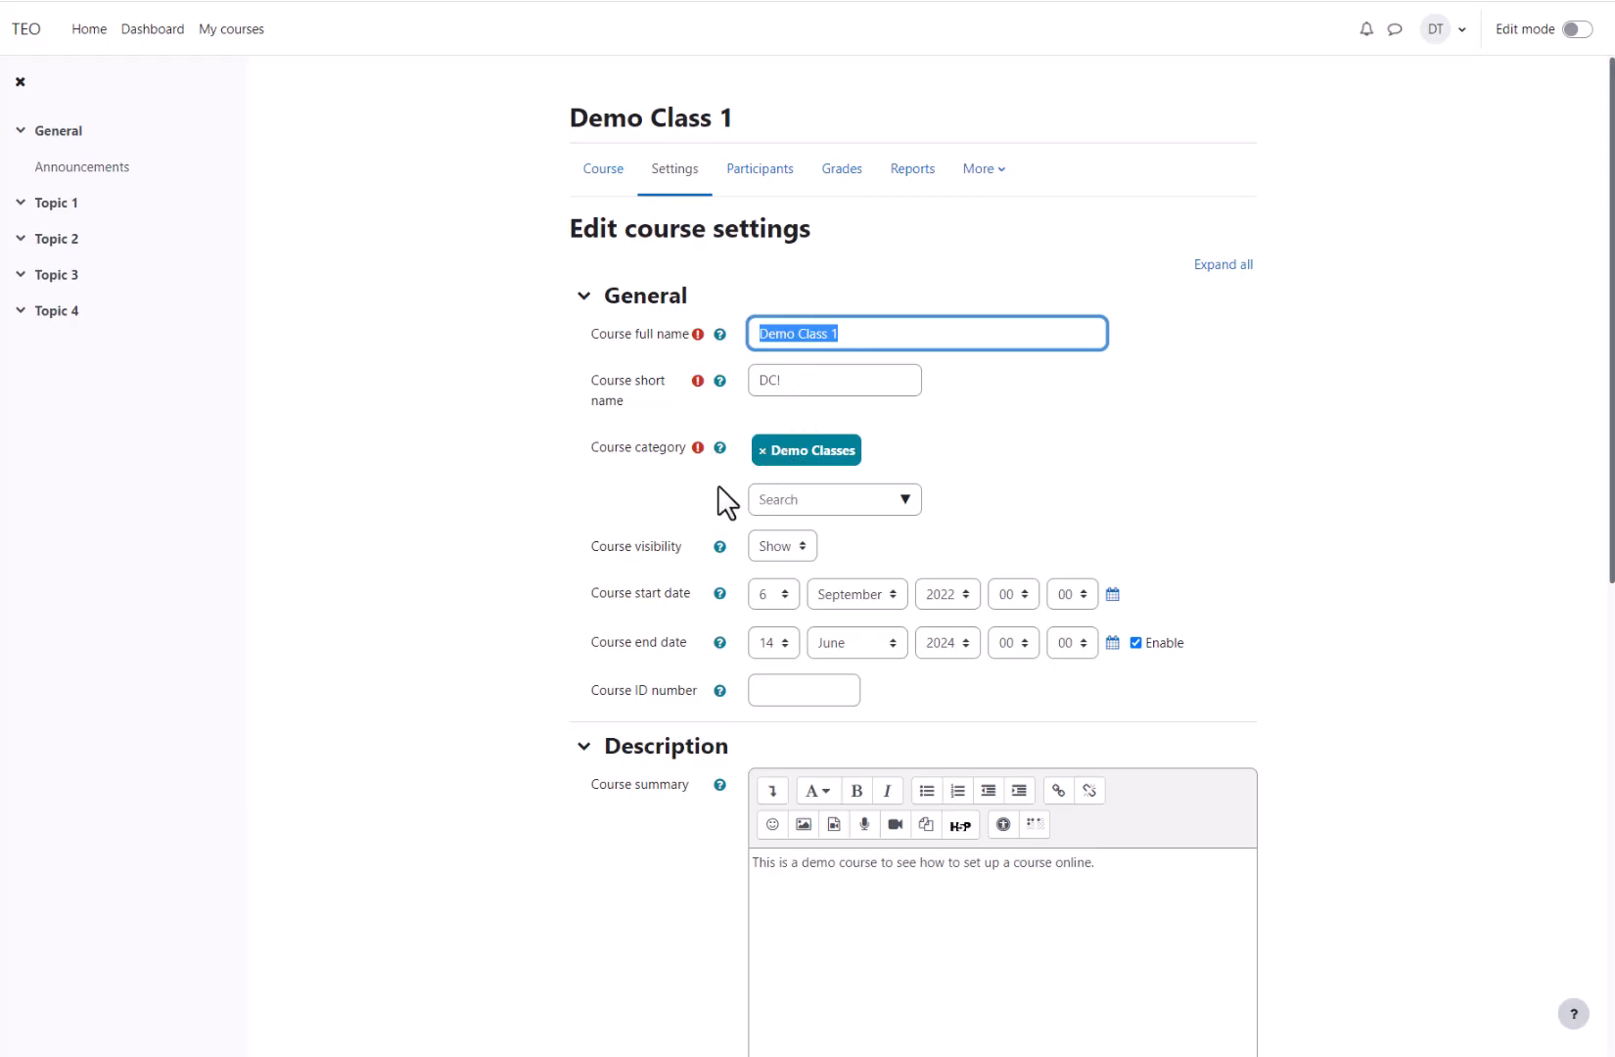
scroll(718, 485, "down", 2)
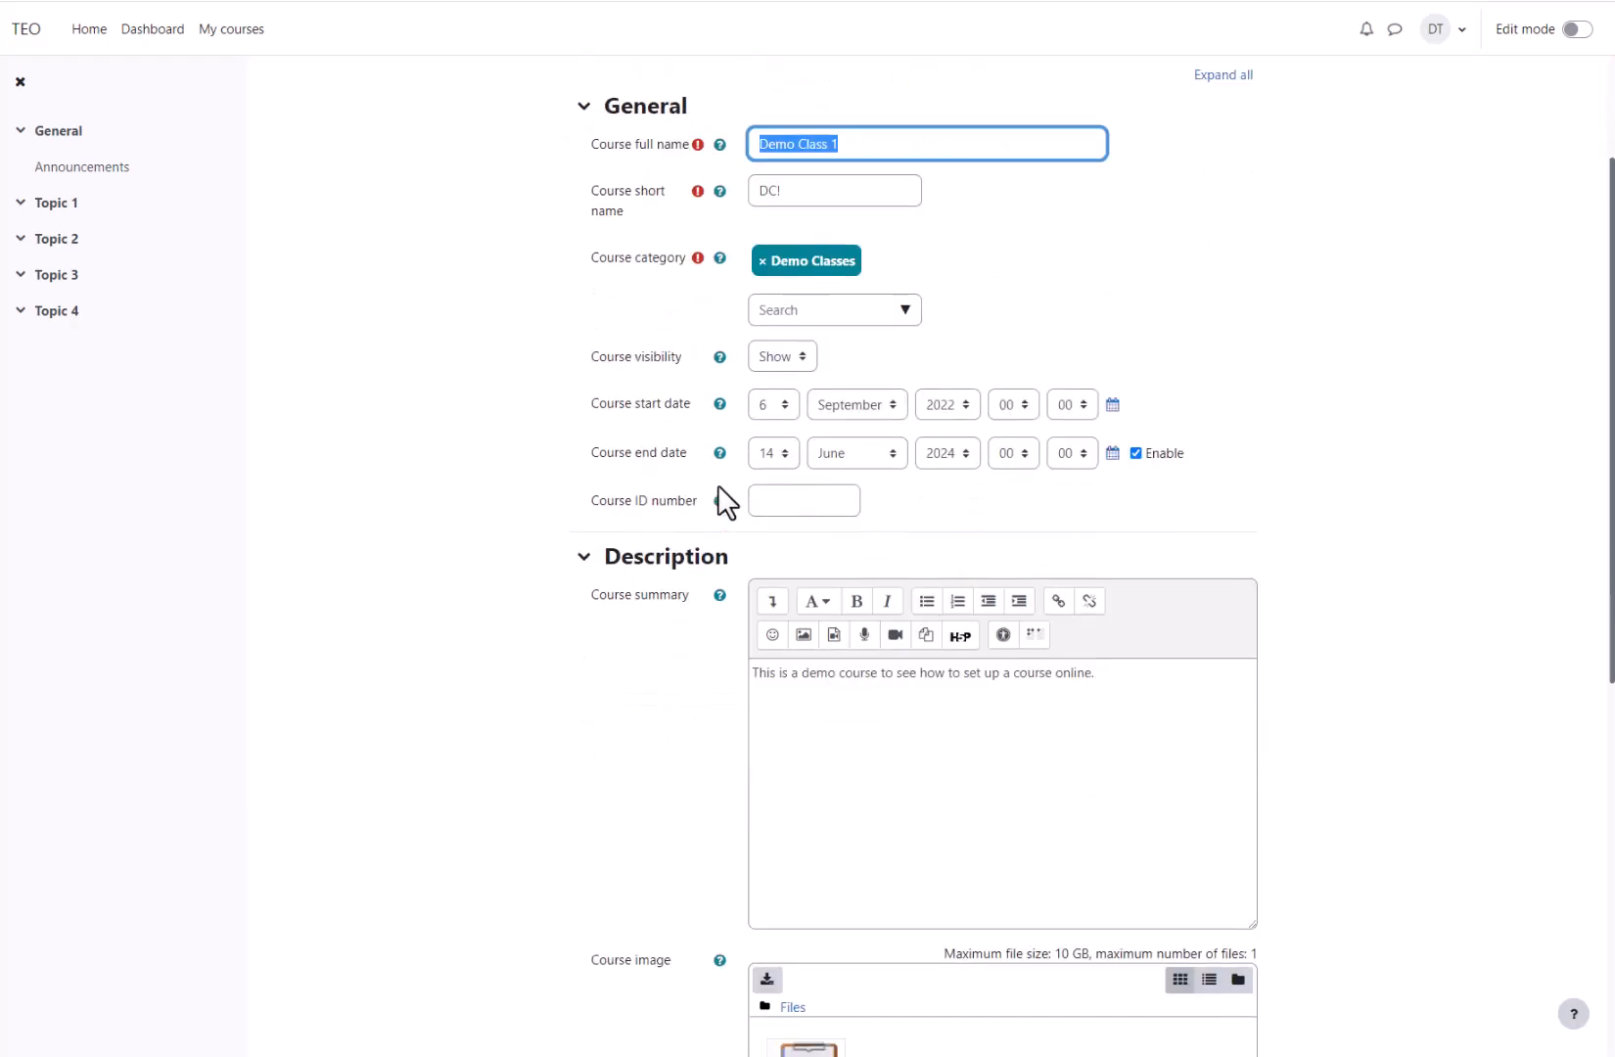
left_click(798, 344)
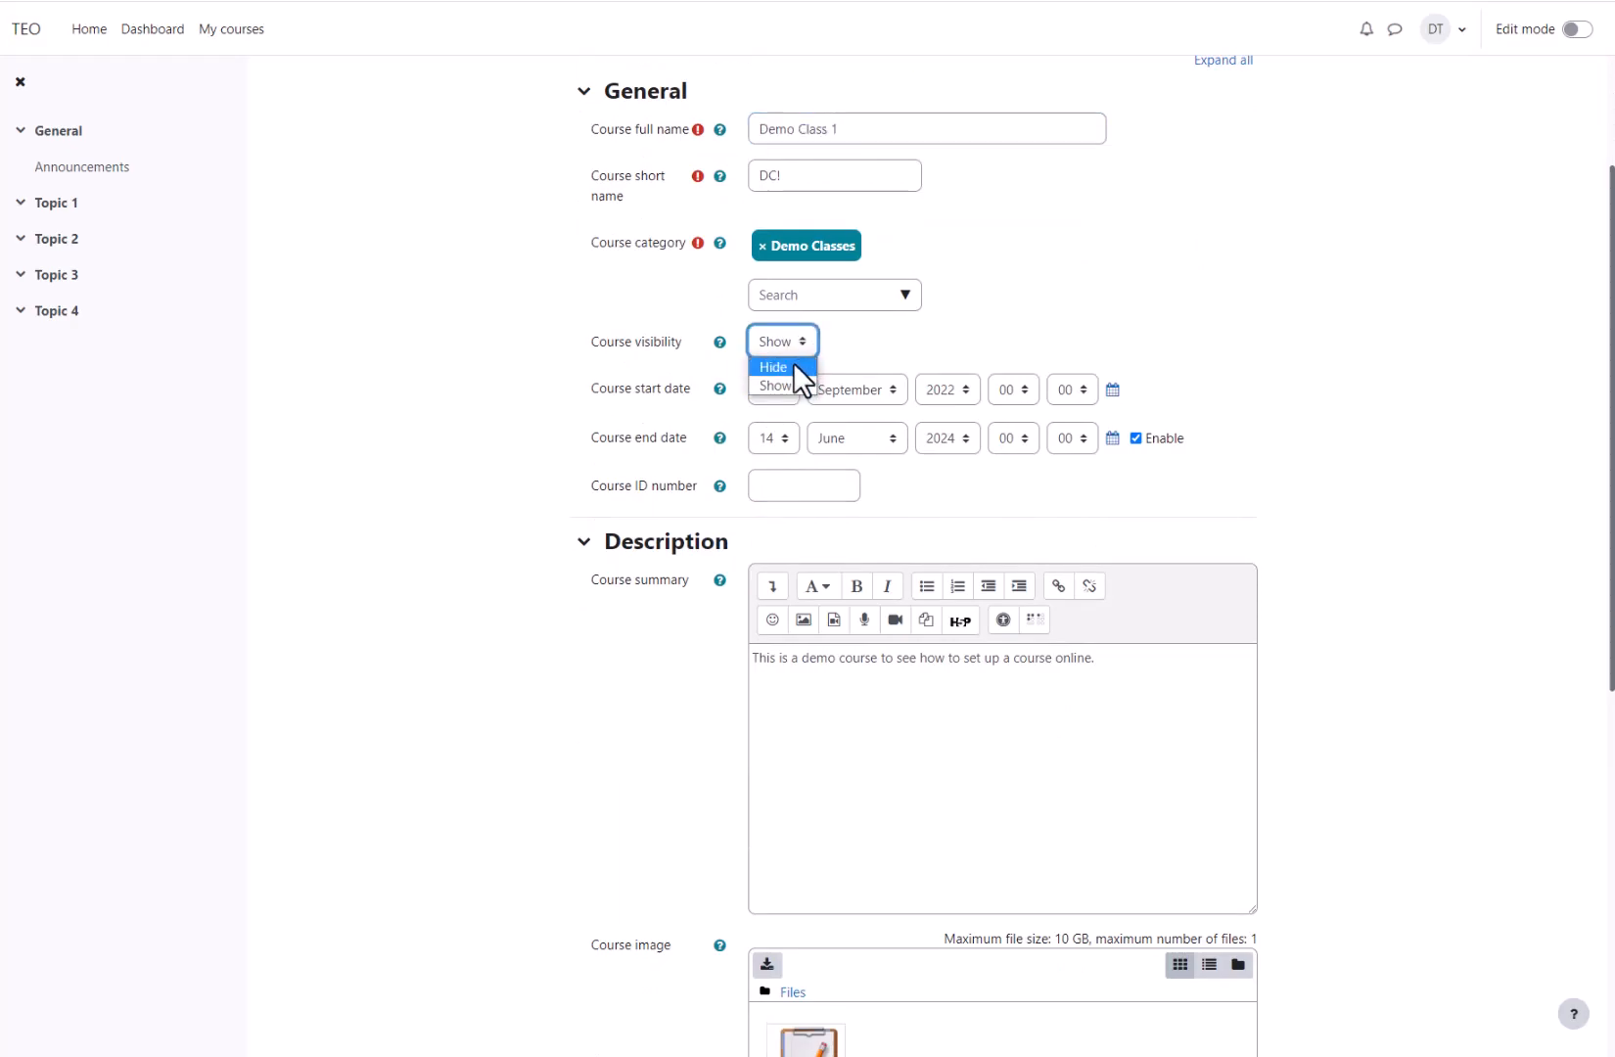
left_click(876, 318)
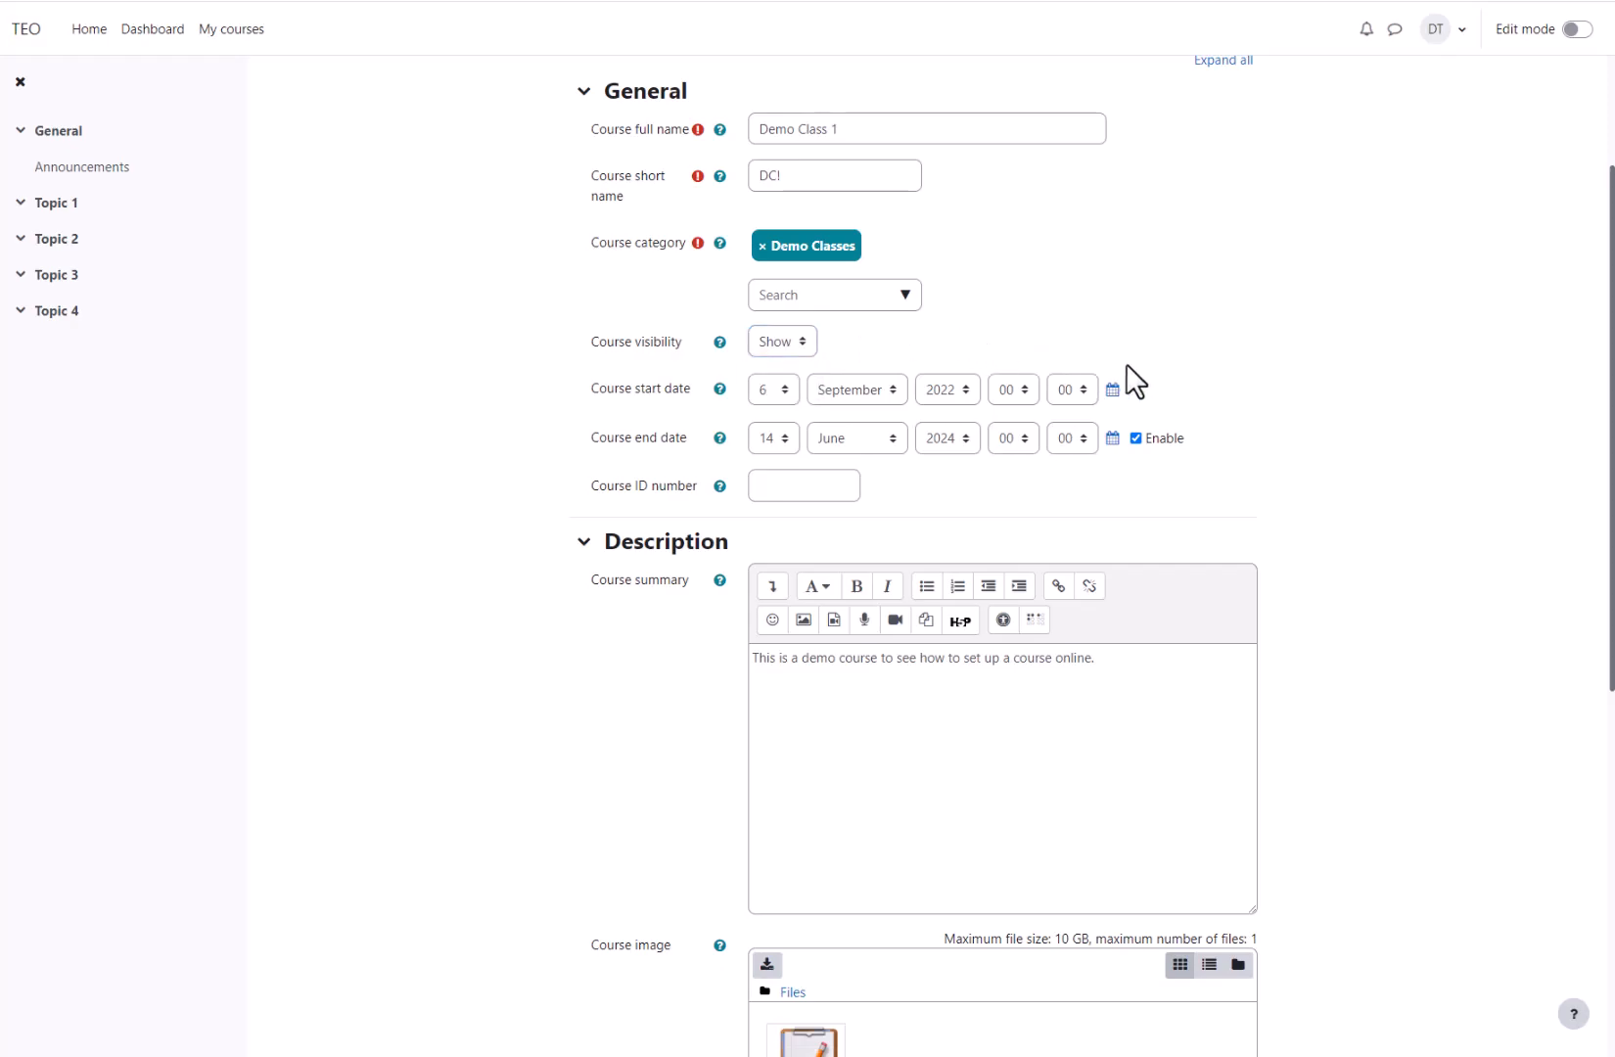
- Set the course start date to 7 September 2022 using the calendar
left_click(1113, 390)
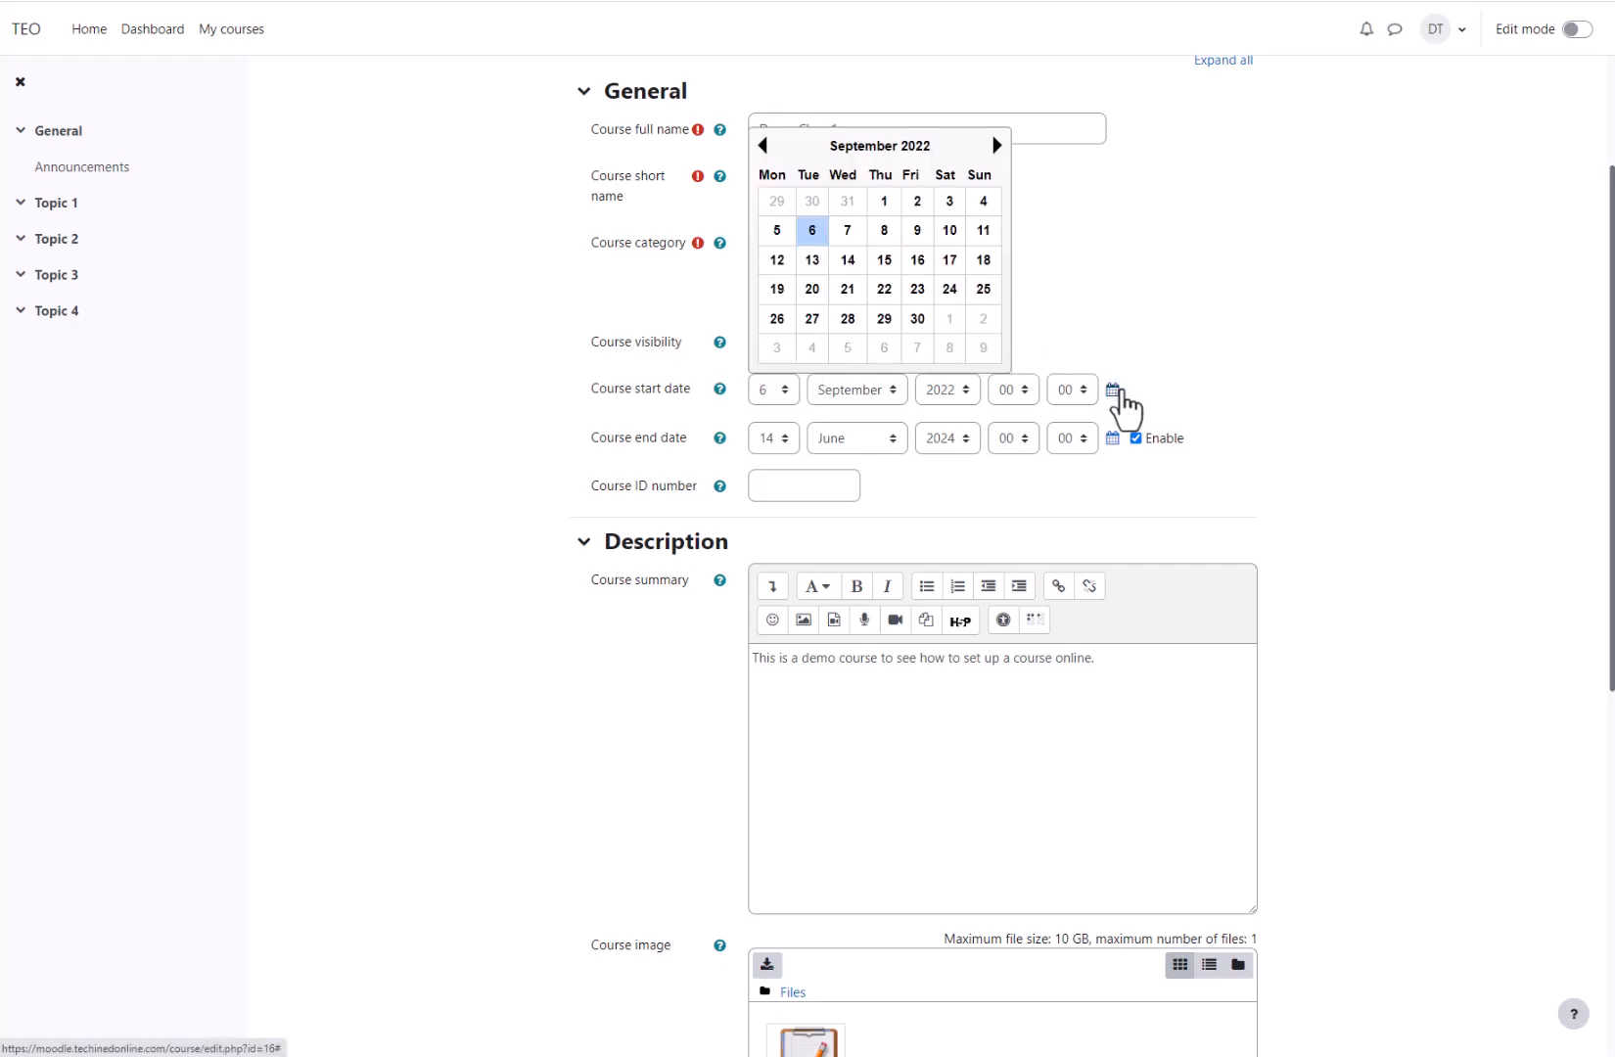
left_click(847, 232)
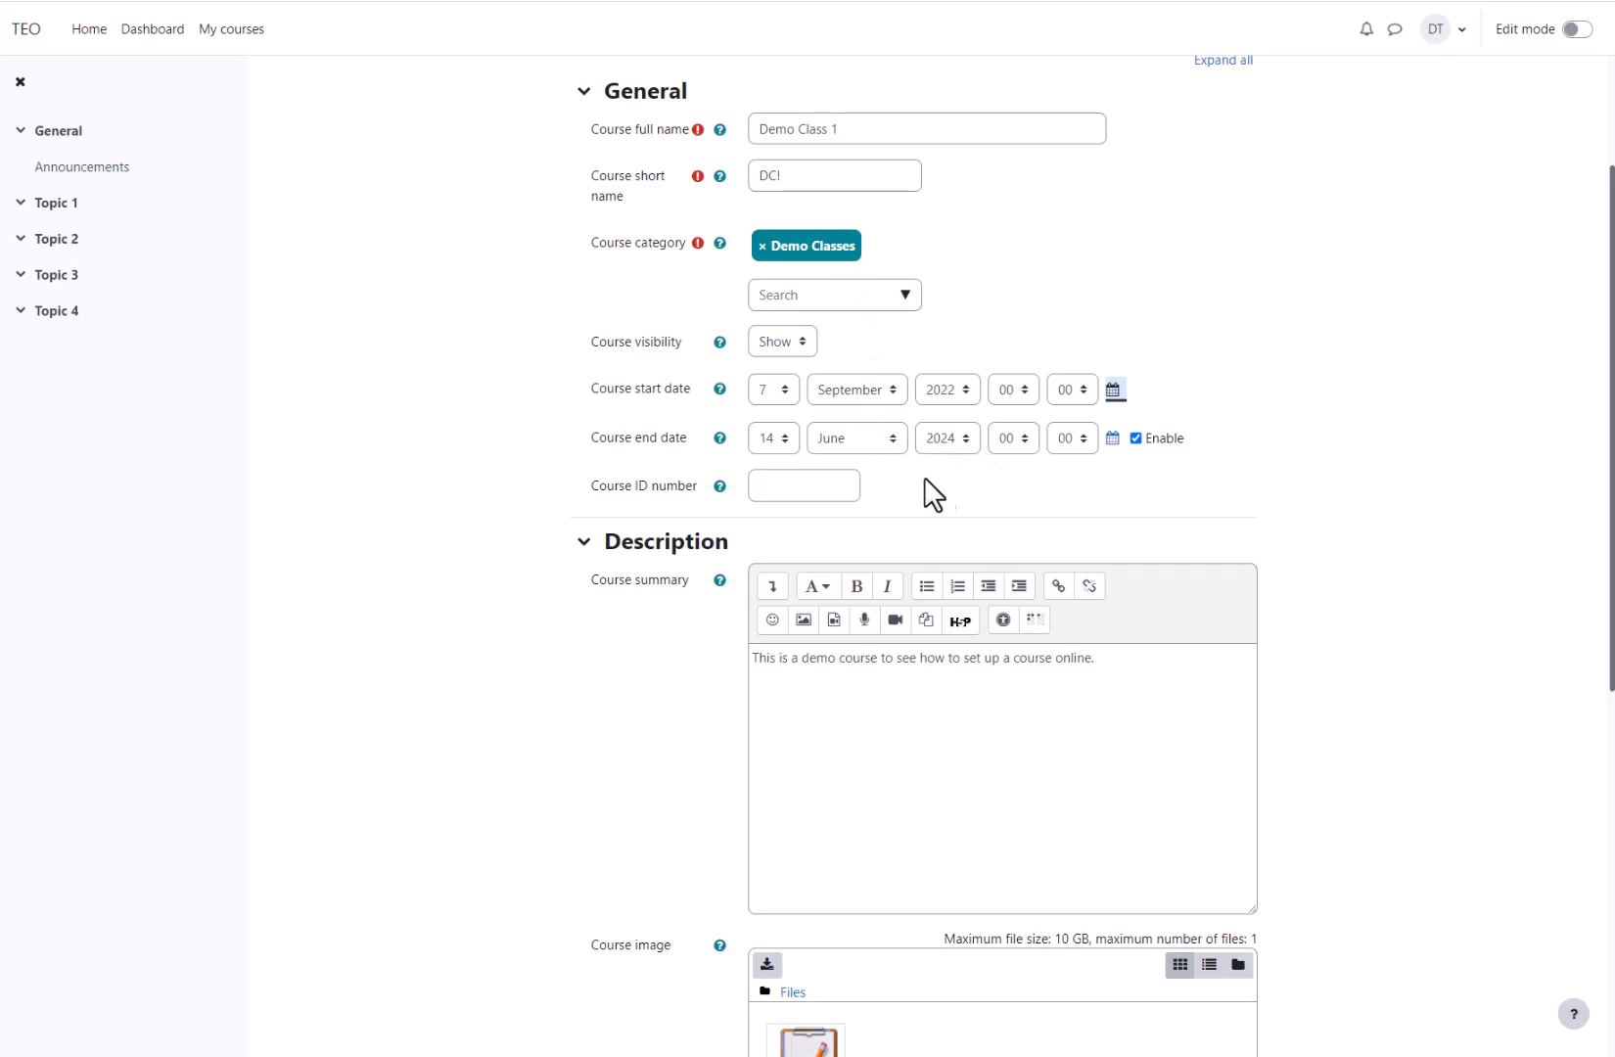
left_click(814, 532)
- Expand the course format settings and choose Topics format as the course format
scroll(771, 663, "down", 2)
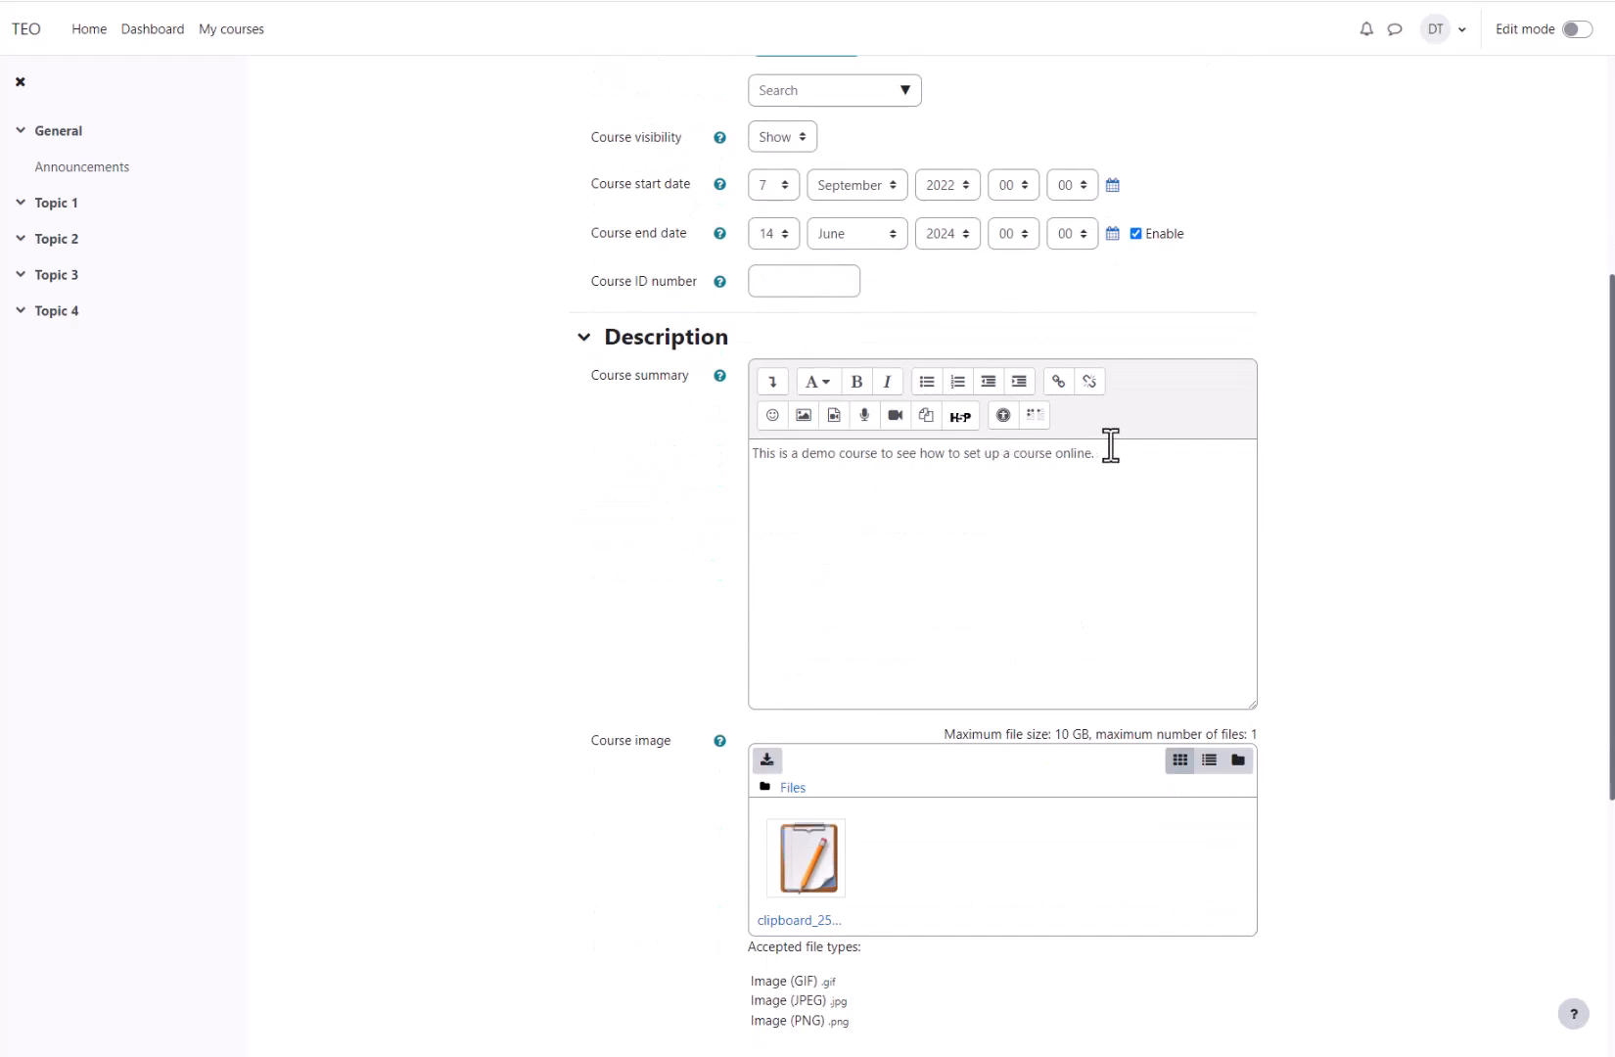
scroll(1126, 464, "down", 2)
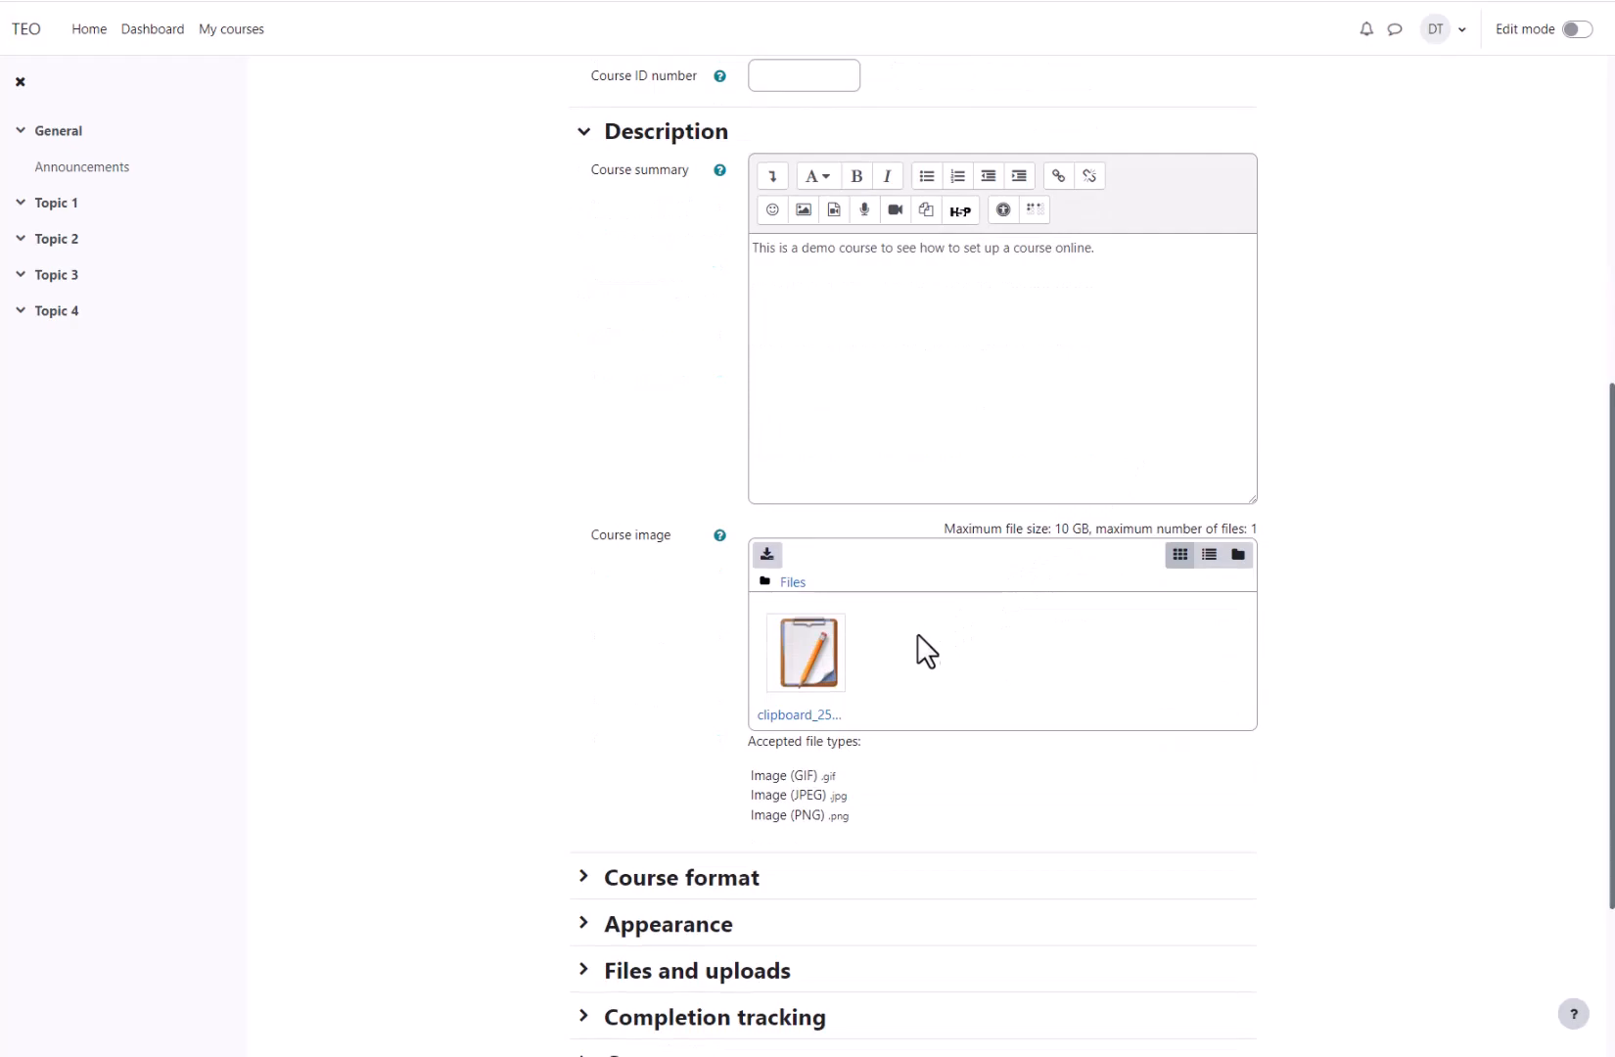
scroll(690, 683, "down", 1)
scroll(690, 684, "down", 2)
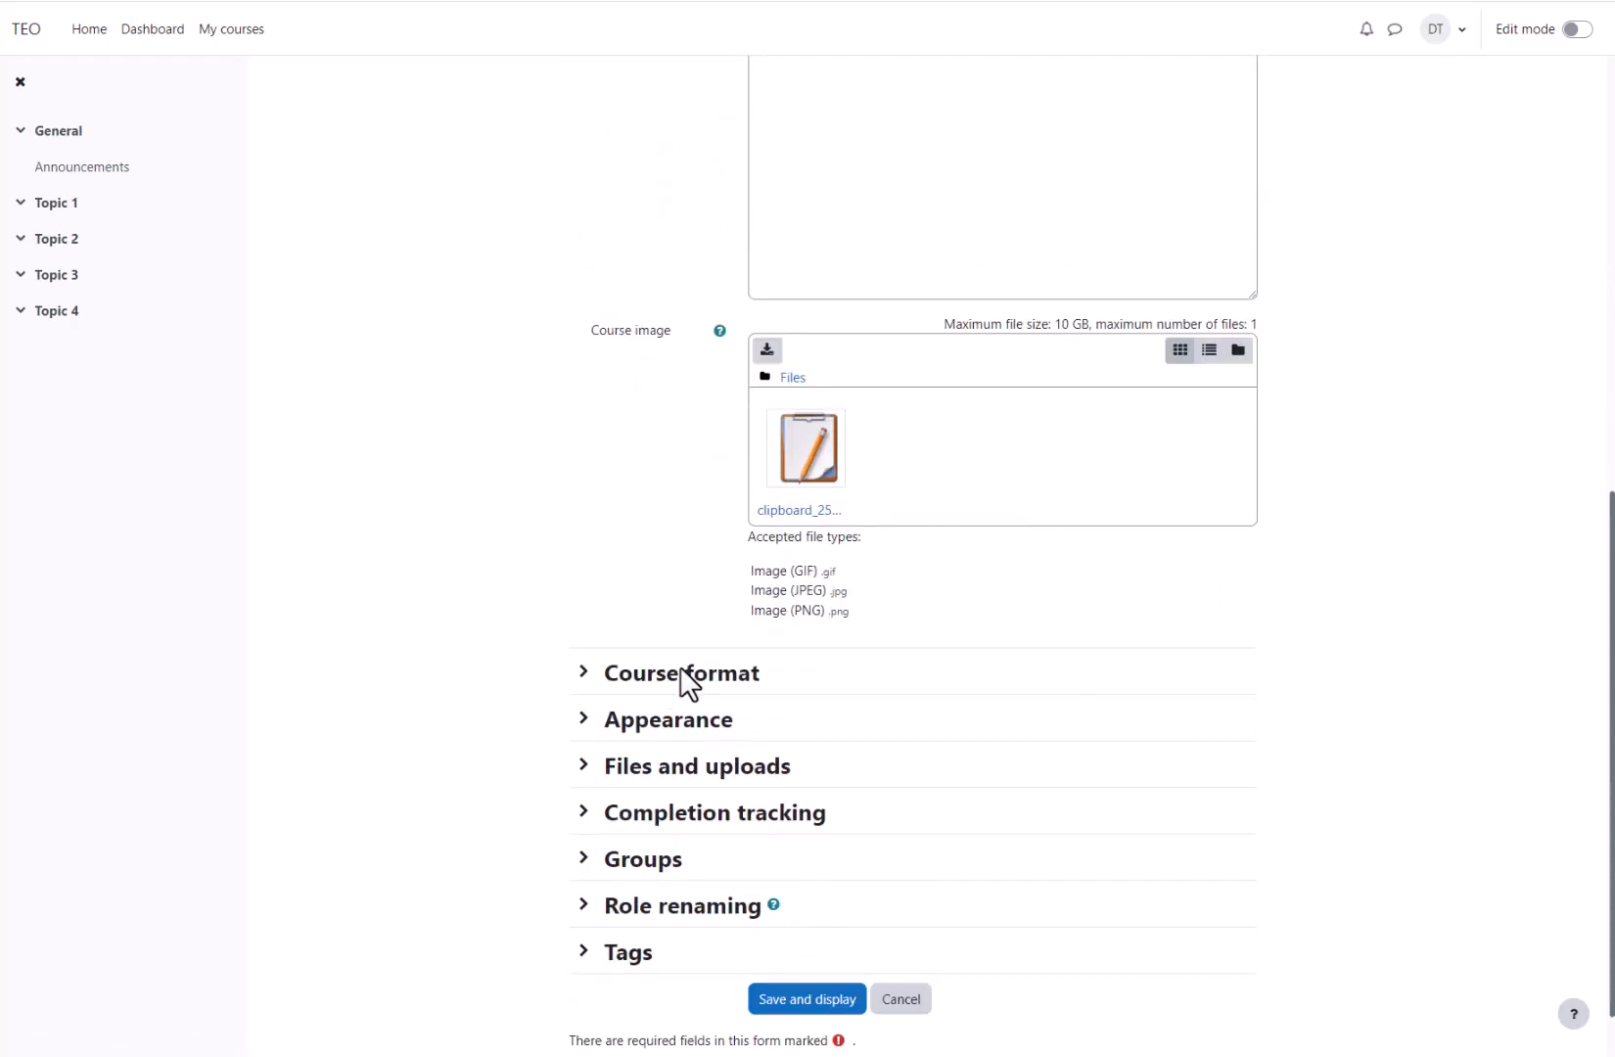
left_click(584, 674)
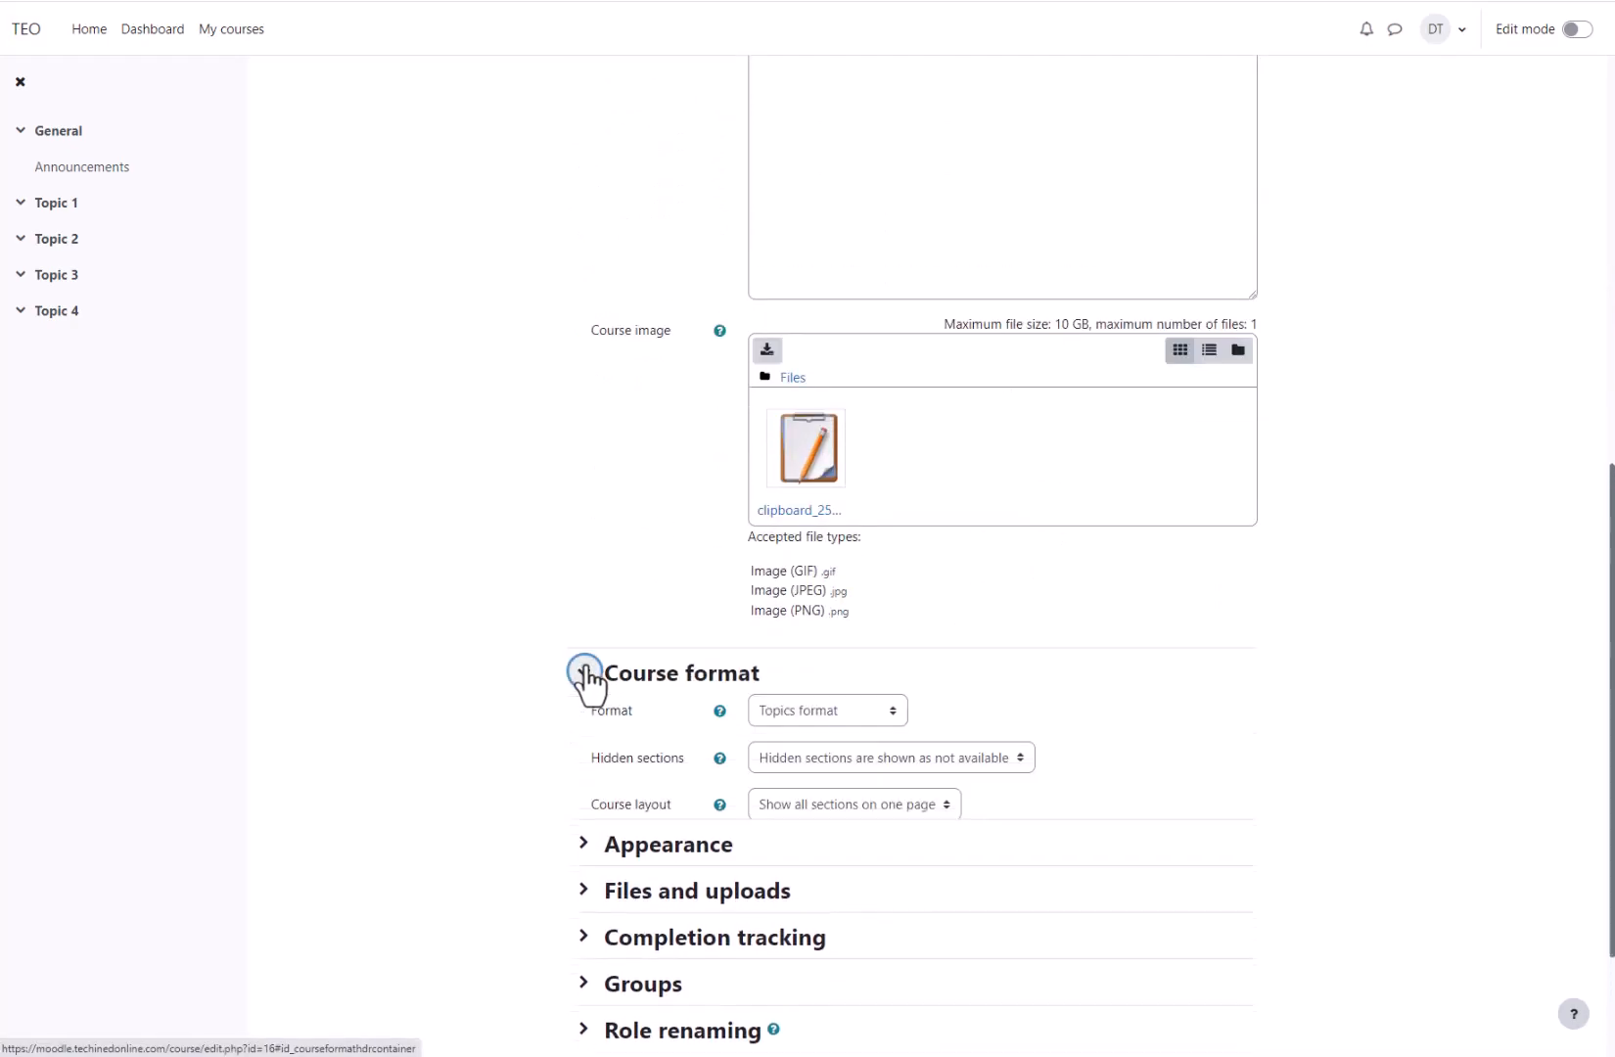
left_click(835, 704)
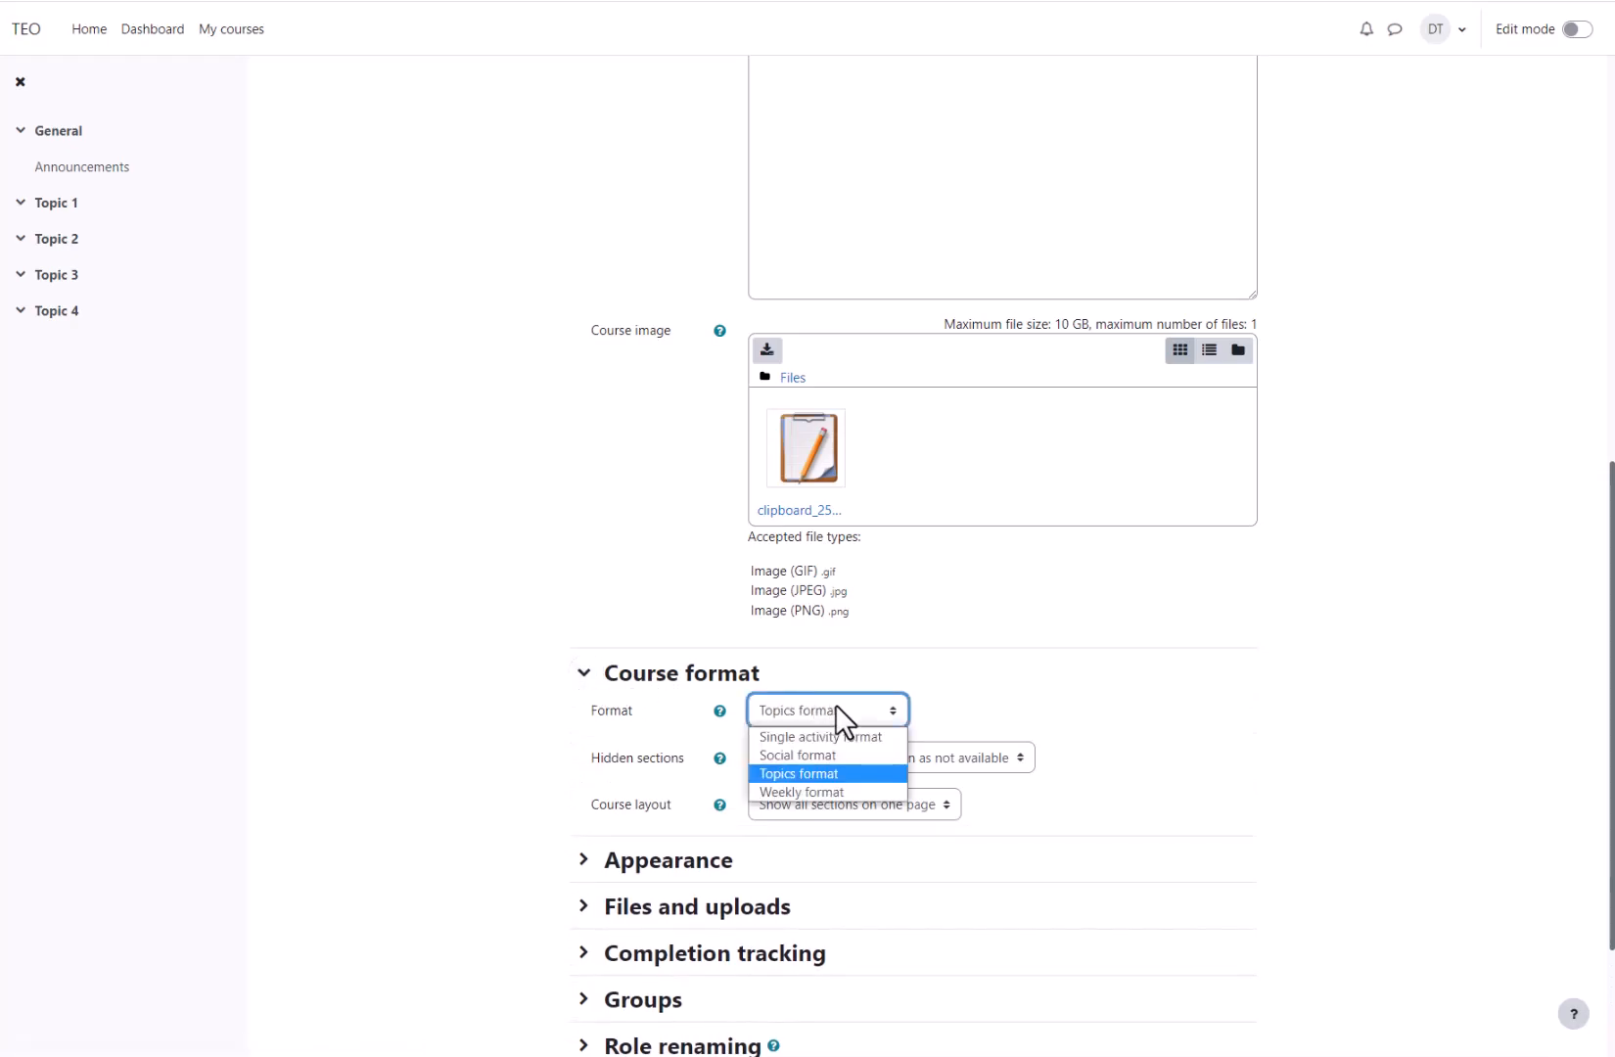
left_click(813, 773)
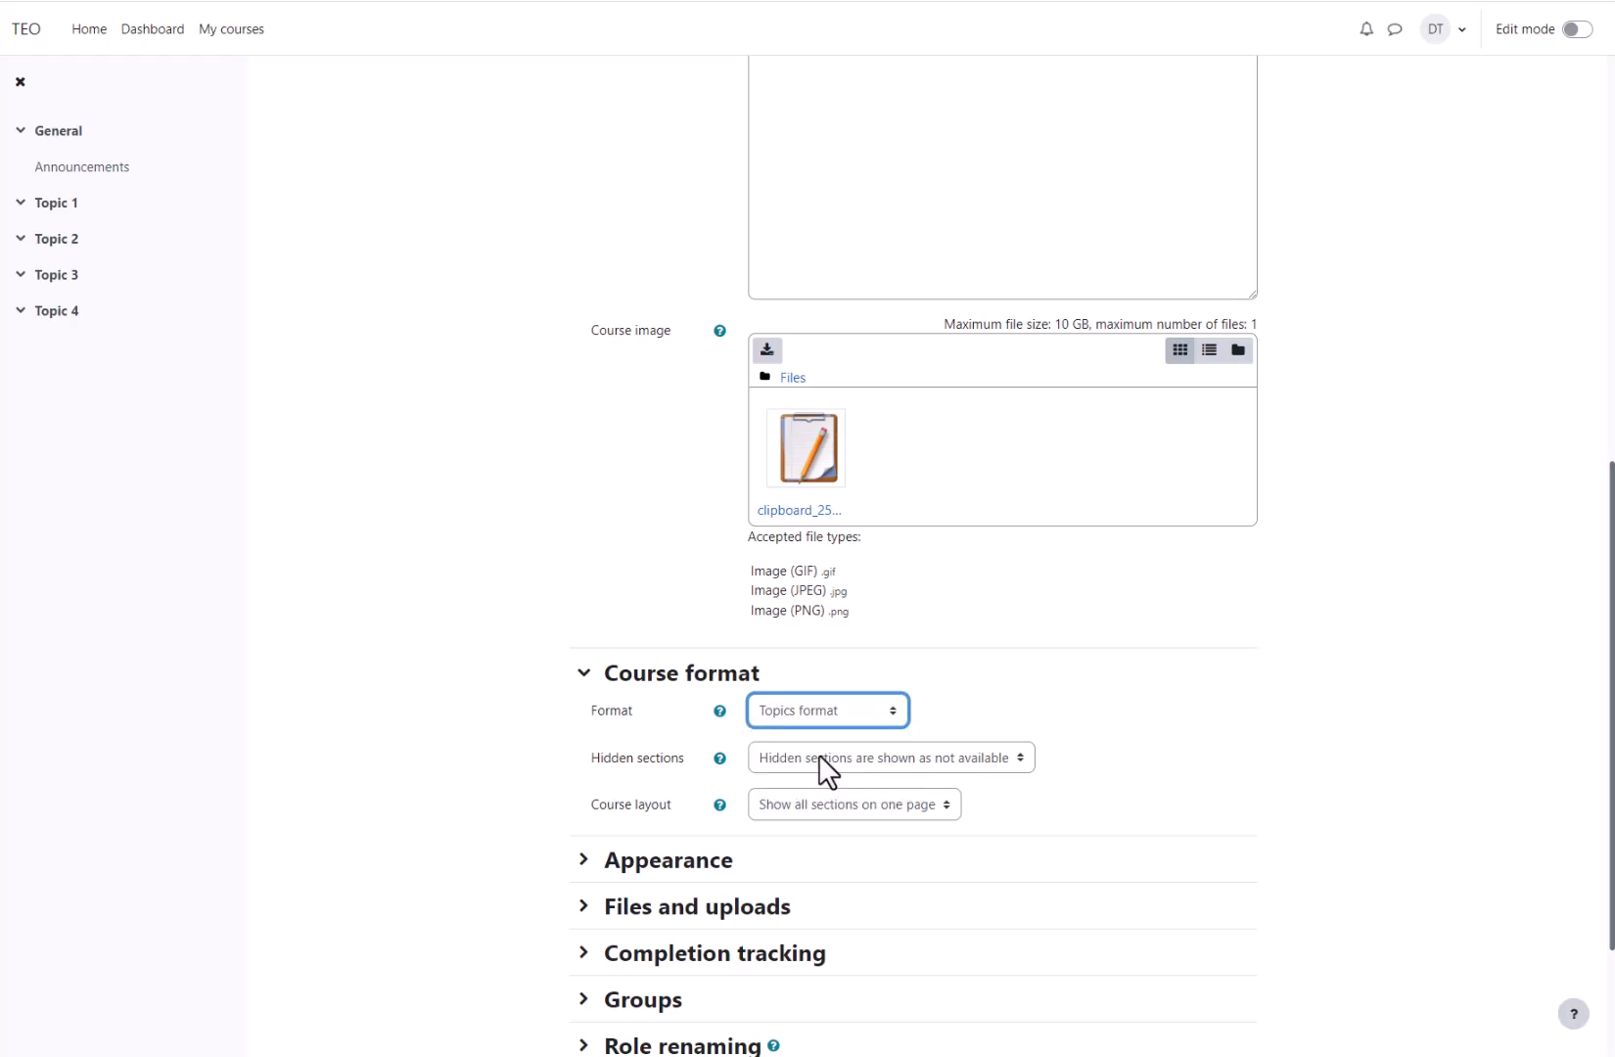
- Review the available course layout options in the course format settings
scroll(819, 756, "down", 2)
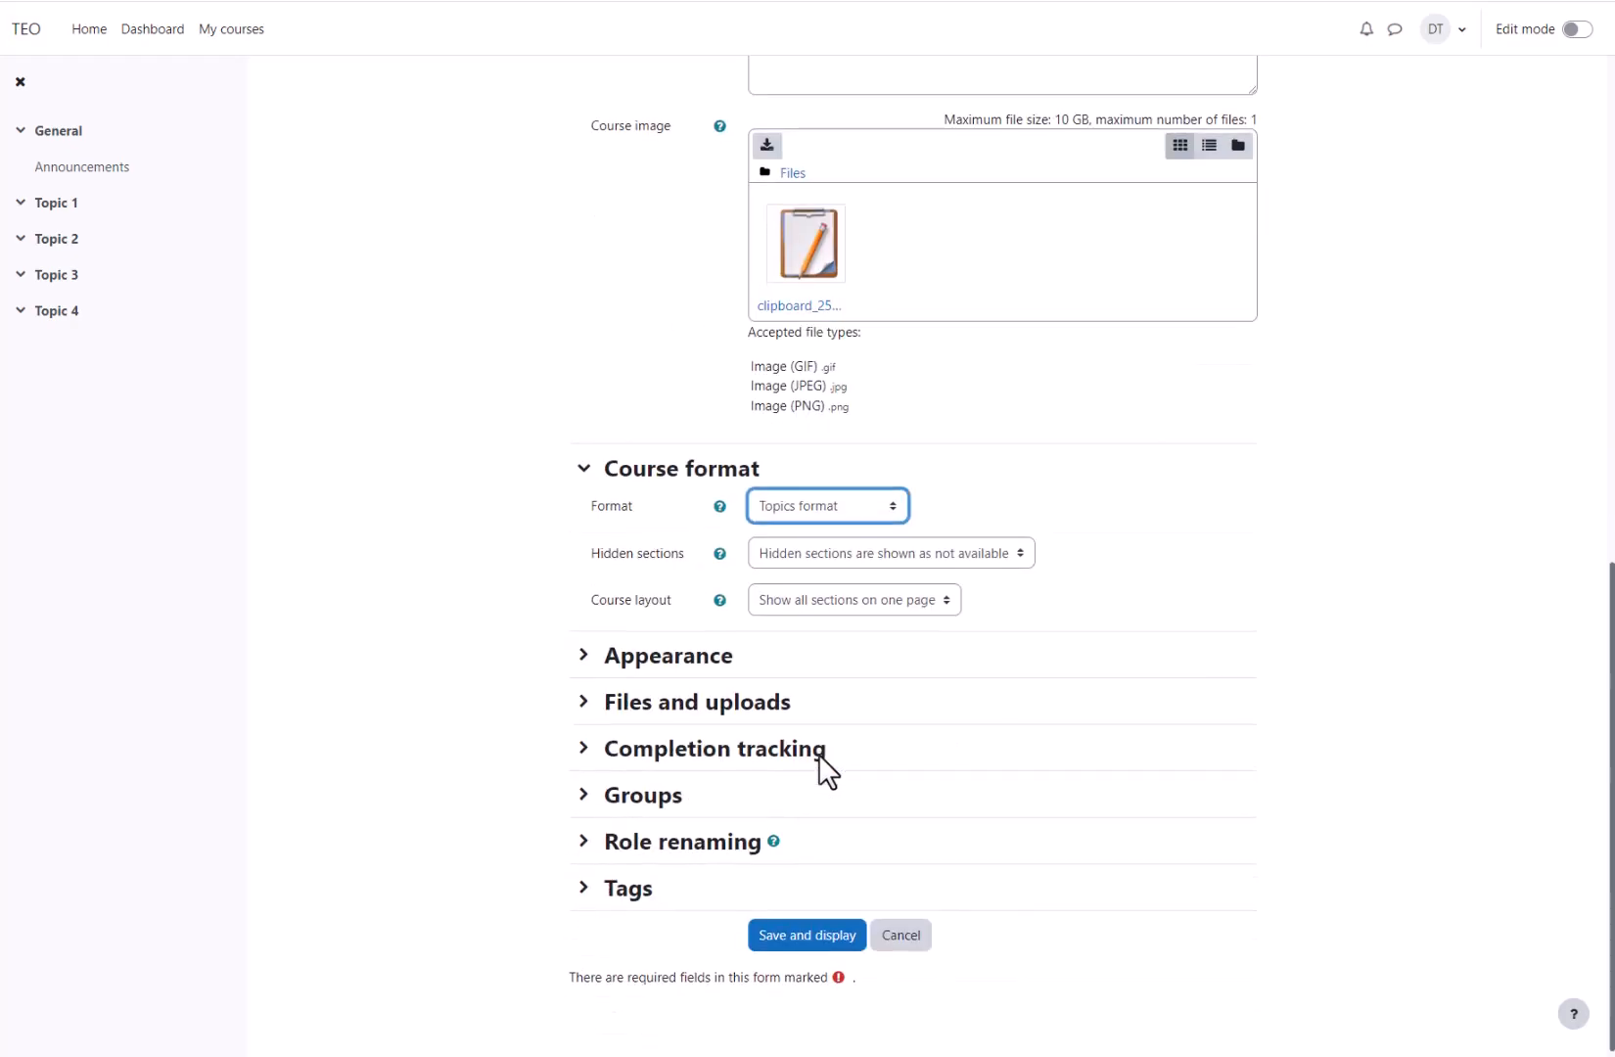
left_click(857, 600)
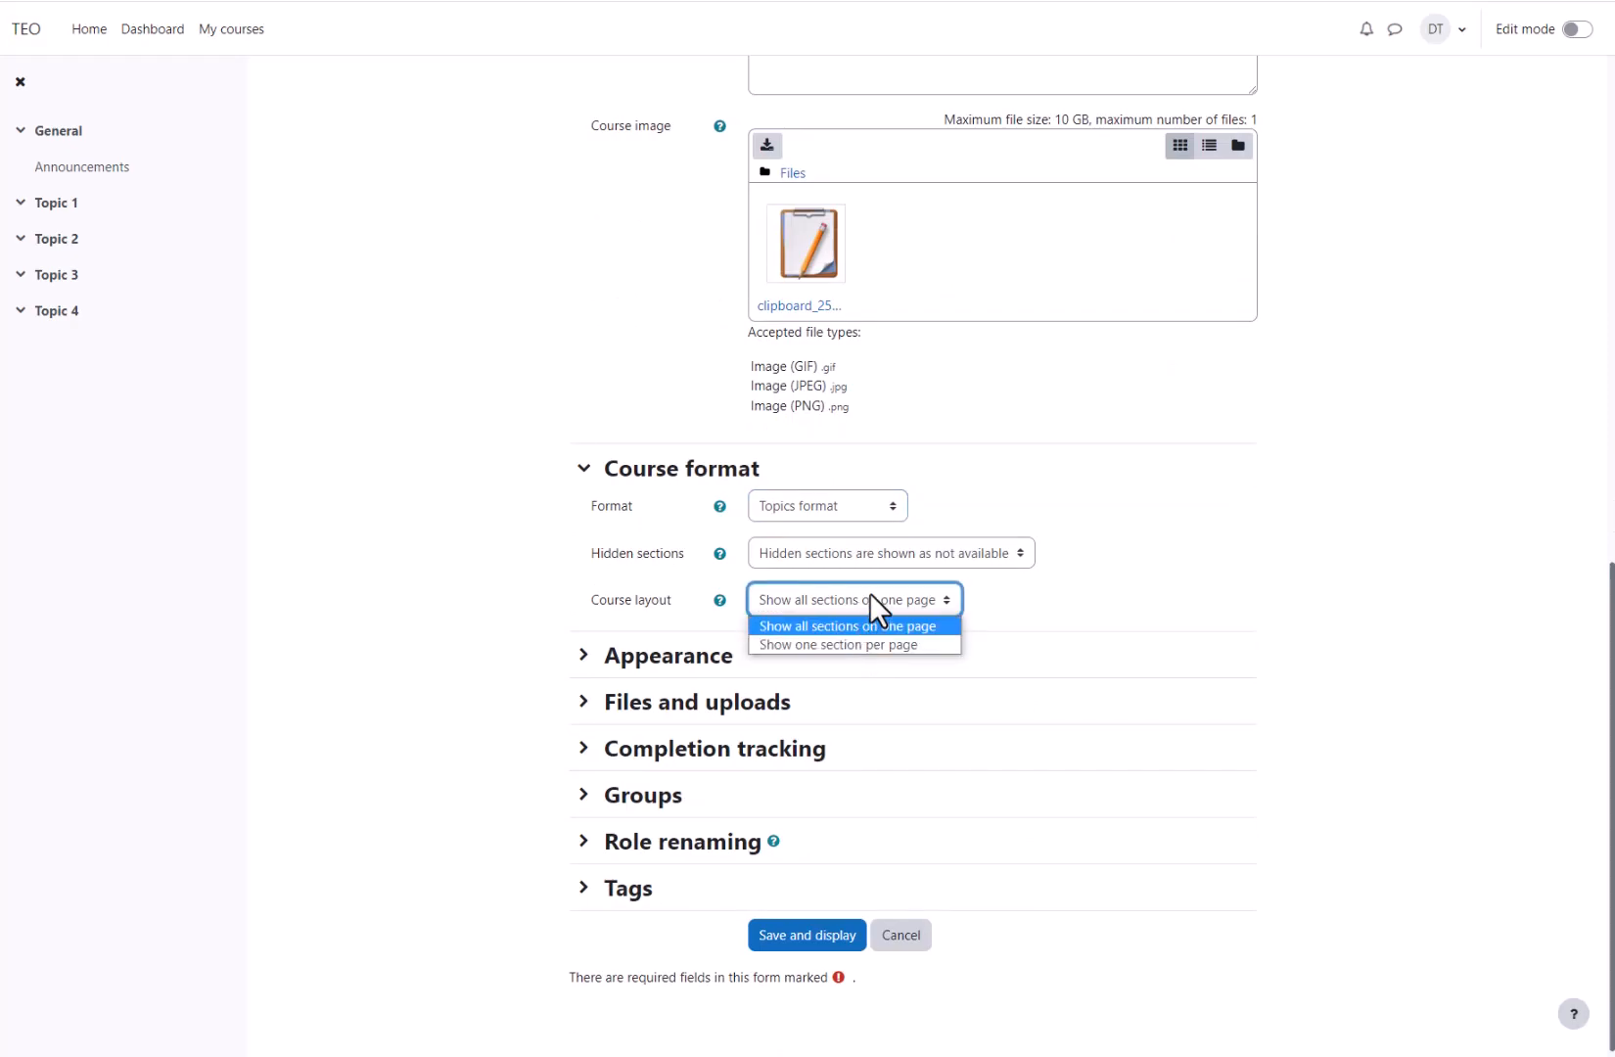
left_click(869, 593)
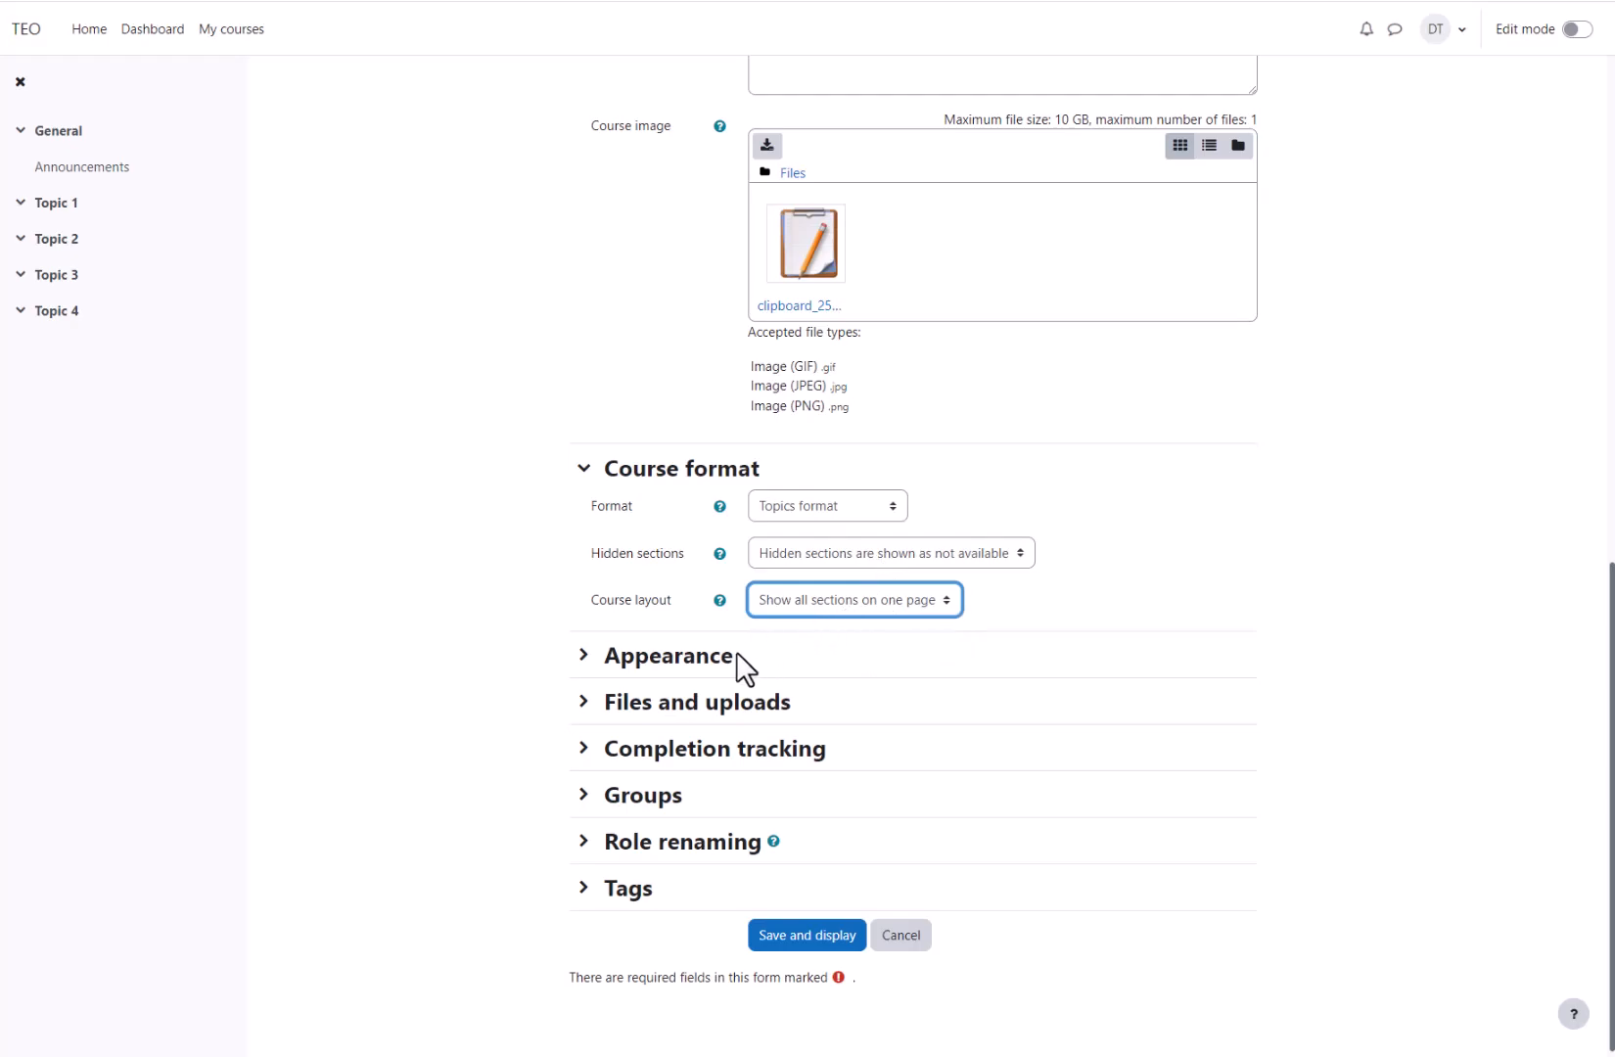
- Examine the course's appearance settings, including announcements, gradebook and activity reports, and collapse the appearance and course format sections
left_click(700, 673)
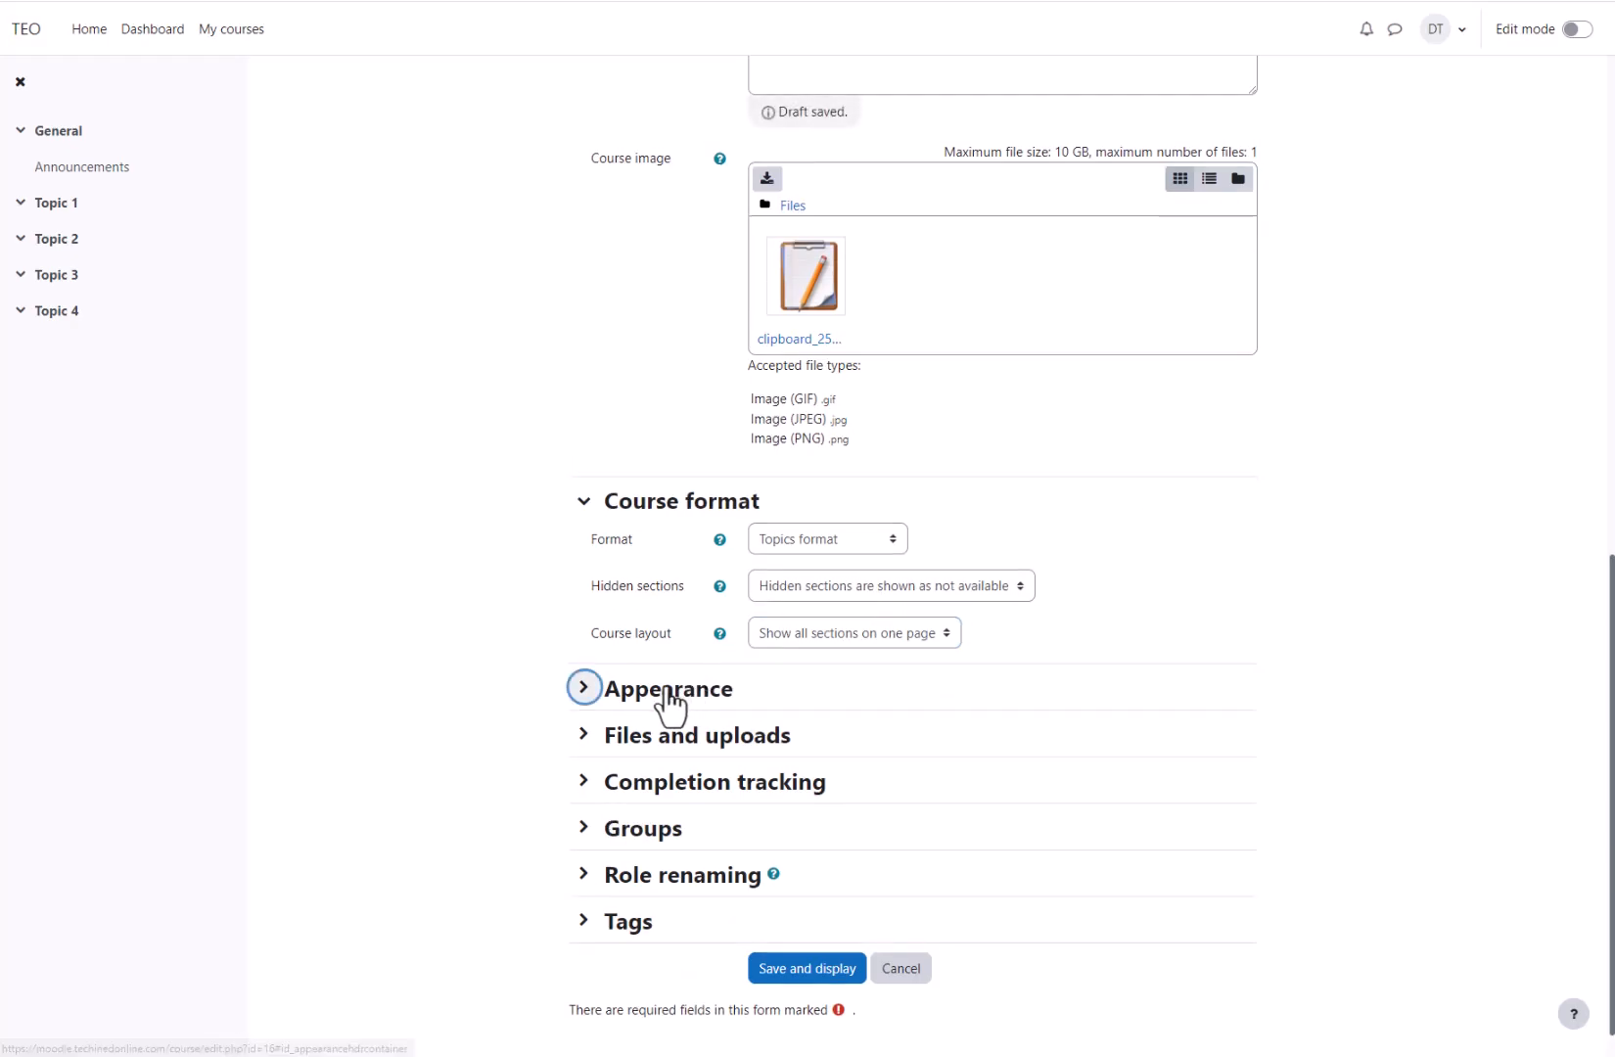
left_click(667, 688)
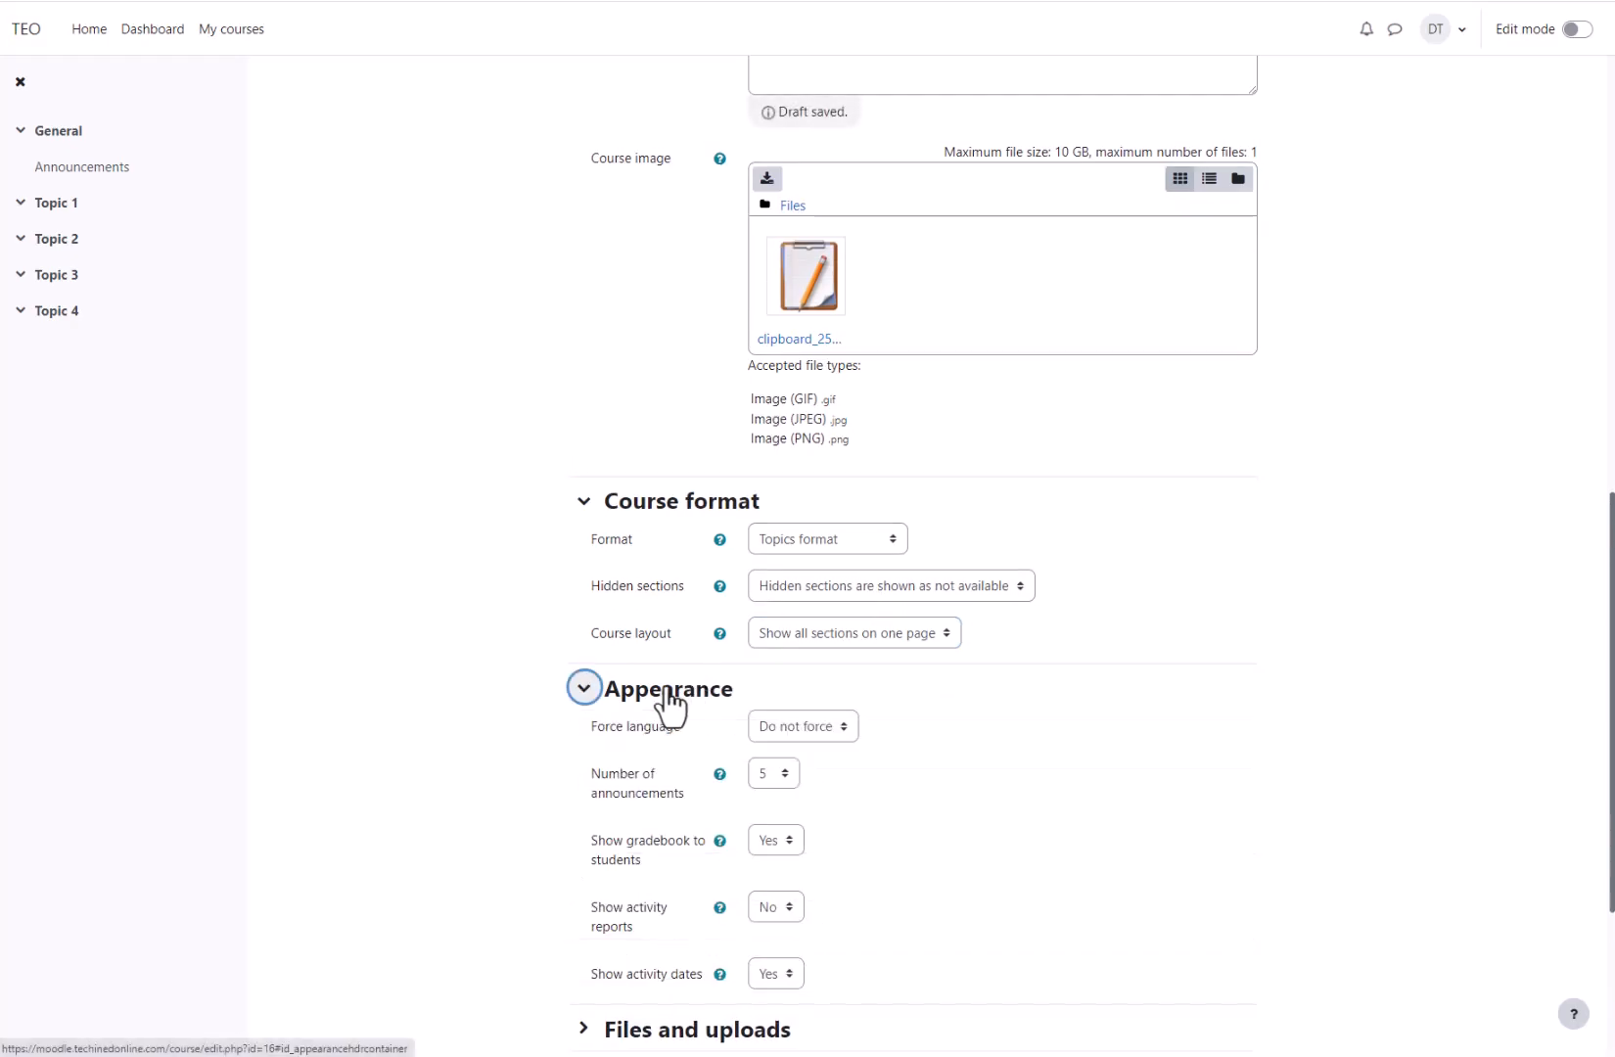
scroll(667, 702, "down", 2)
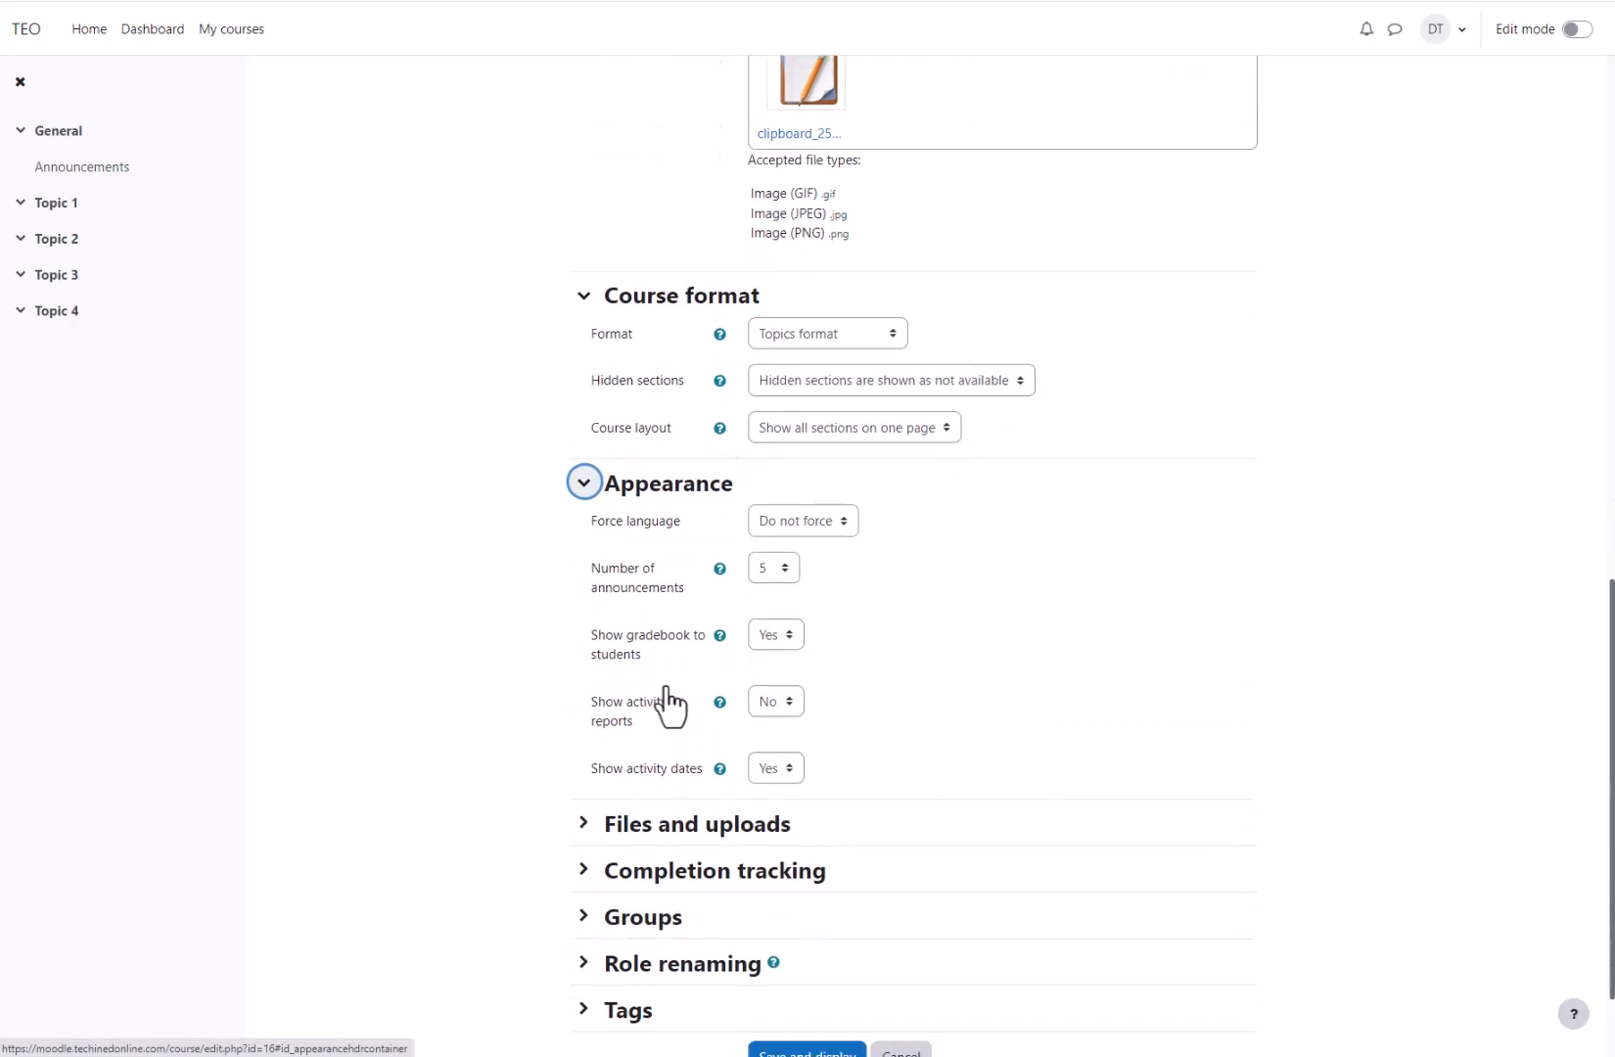
scroll(672, 705, "down", 2)
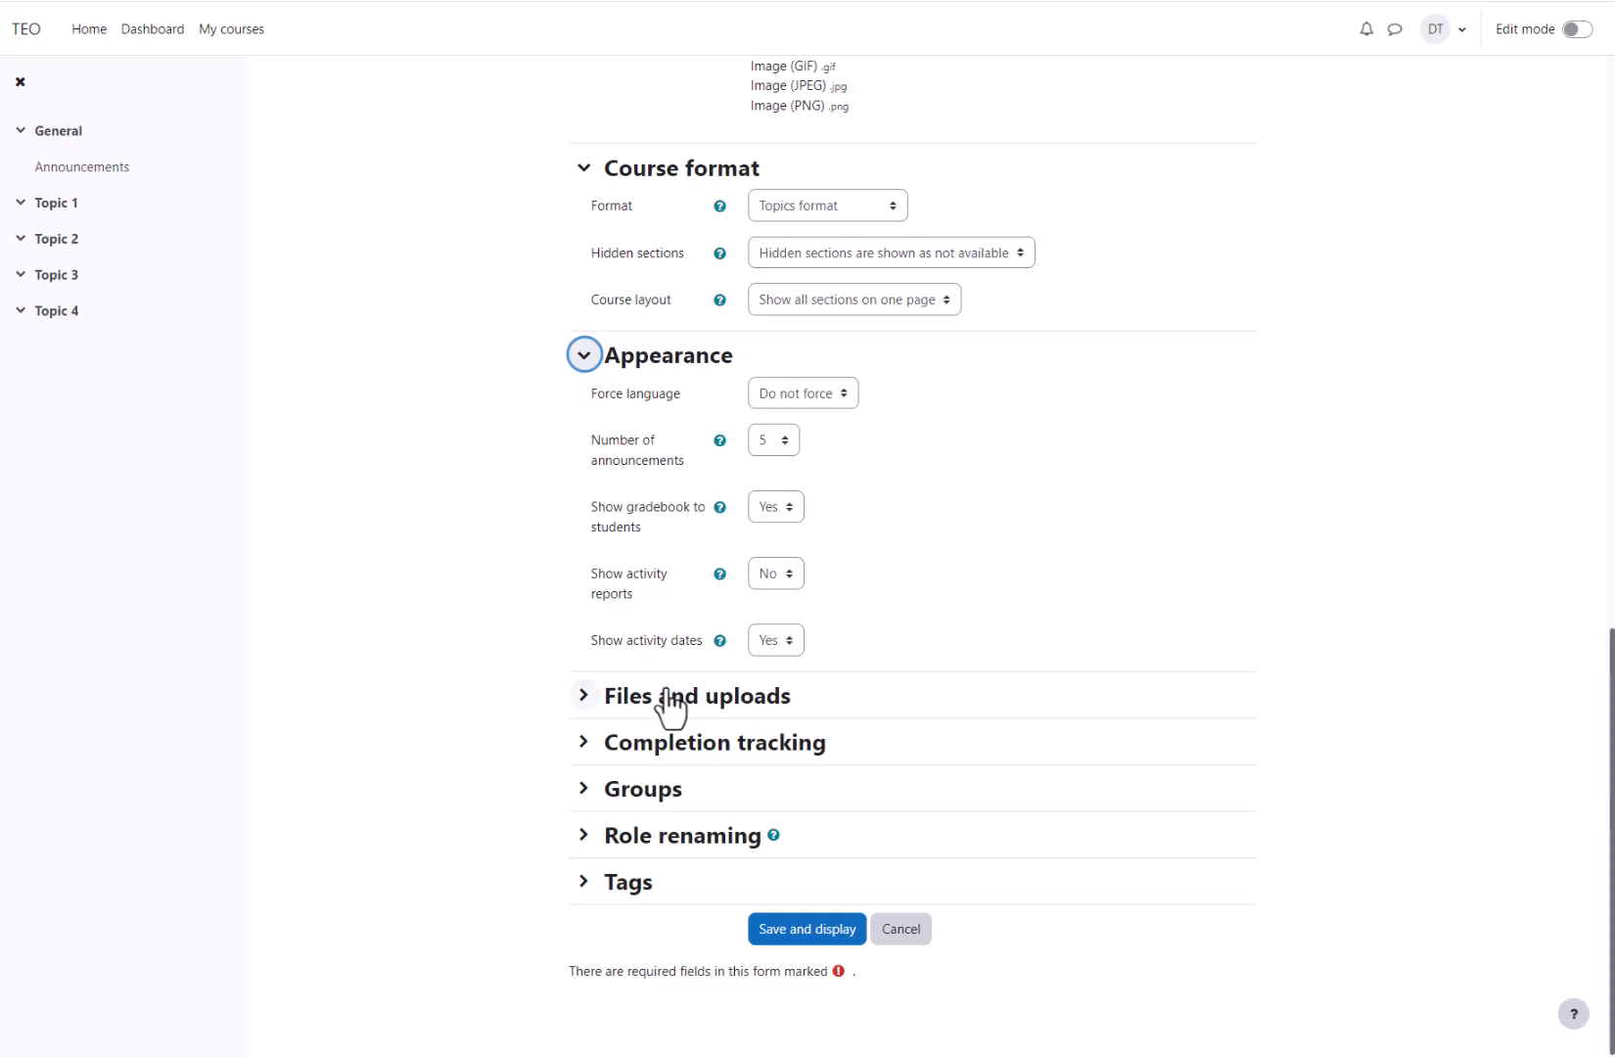
scroll(667, 697, "up", 2)
scroll(661, 760, "down", 2)
left_click(583, 360)
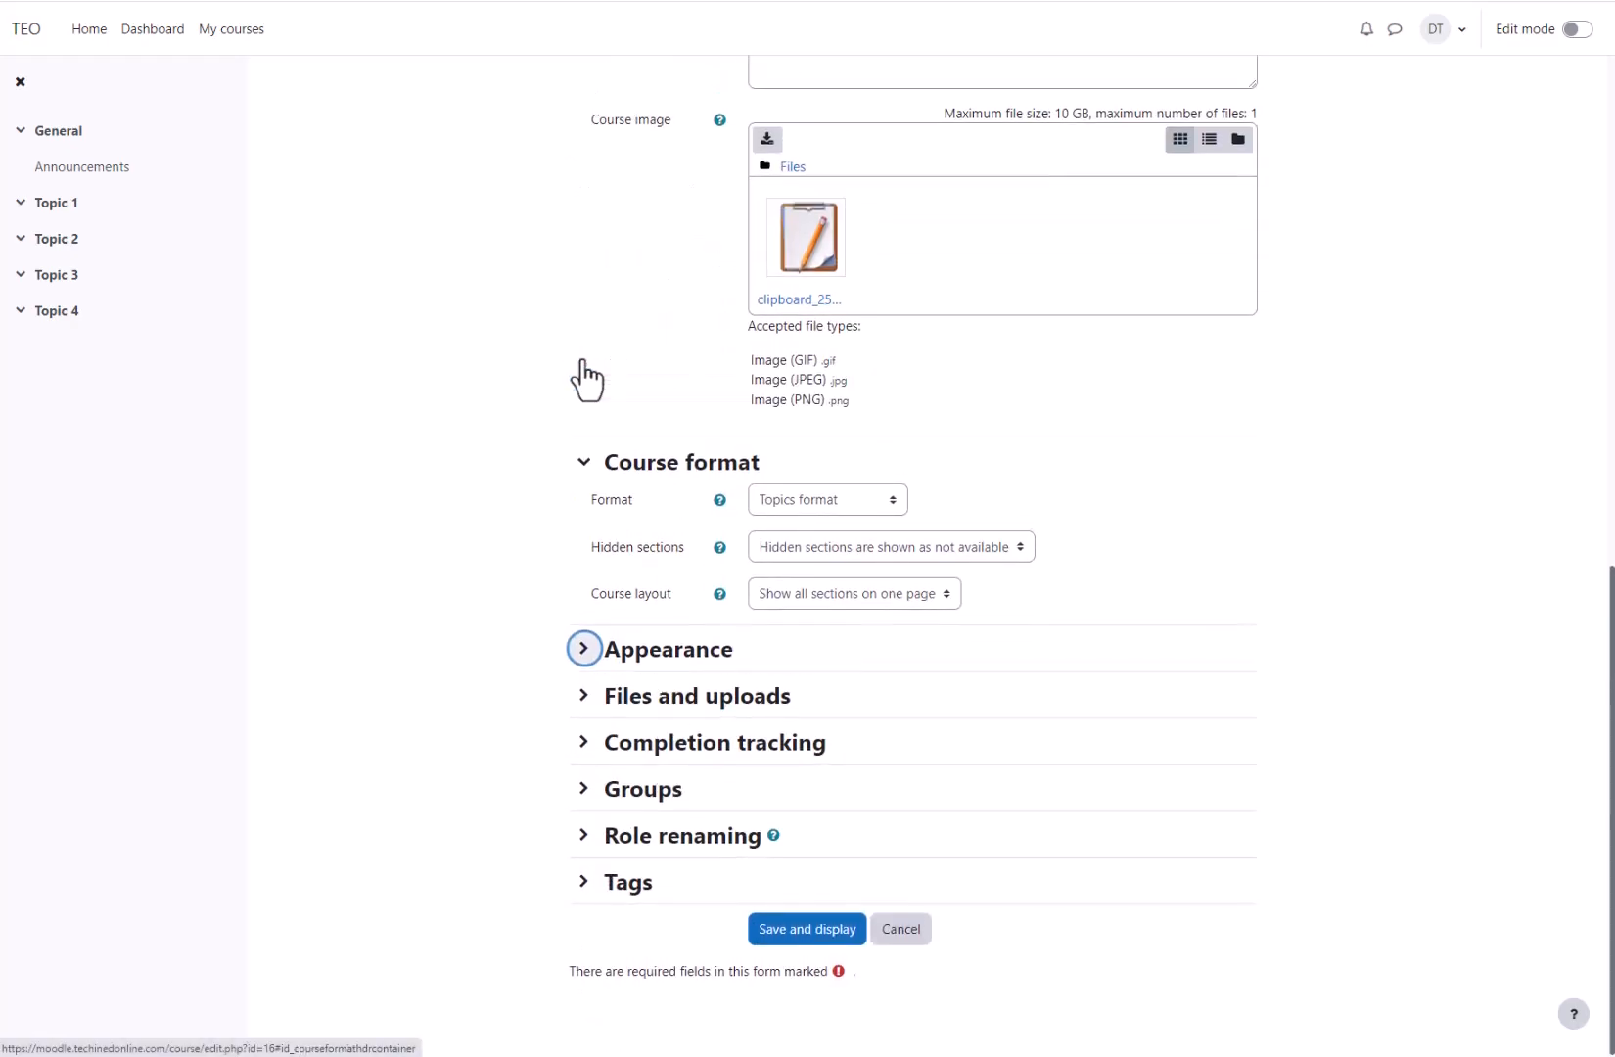
left_click(582, 464)
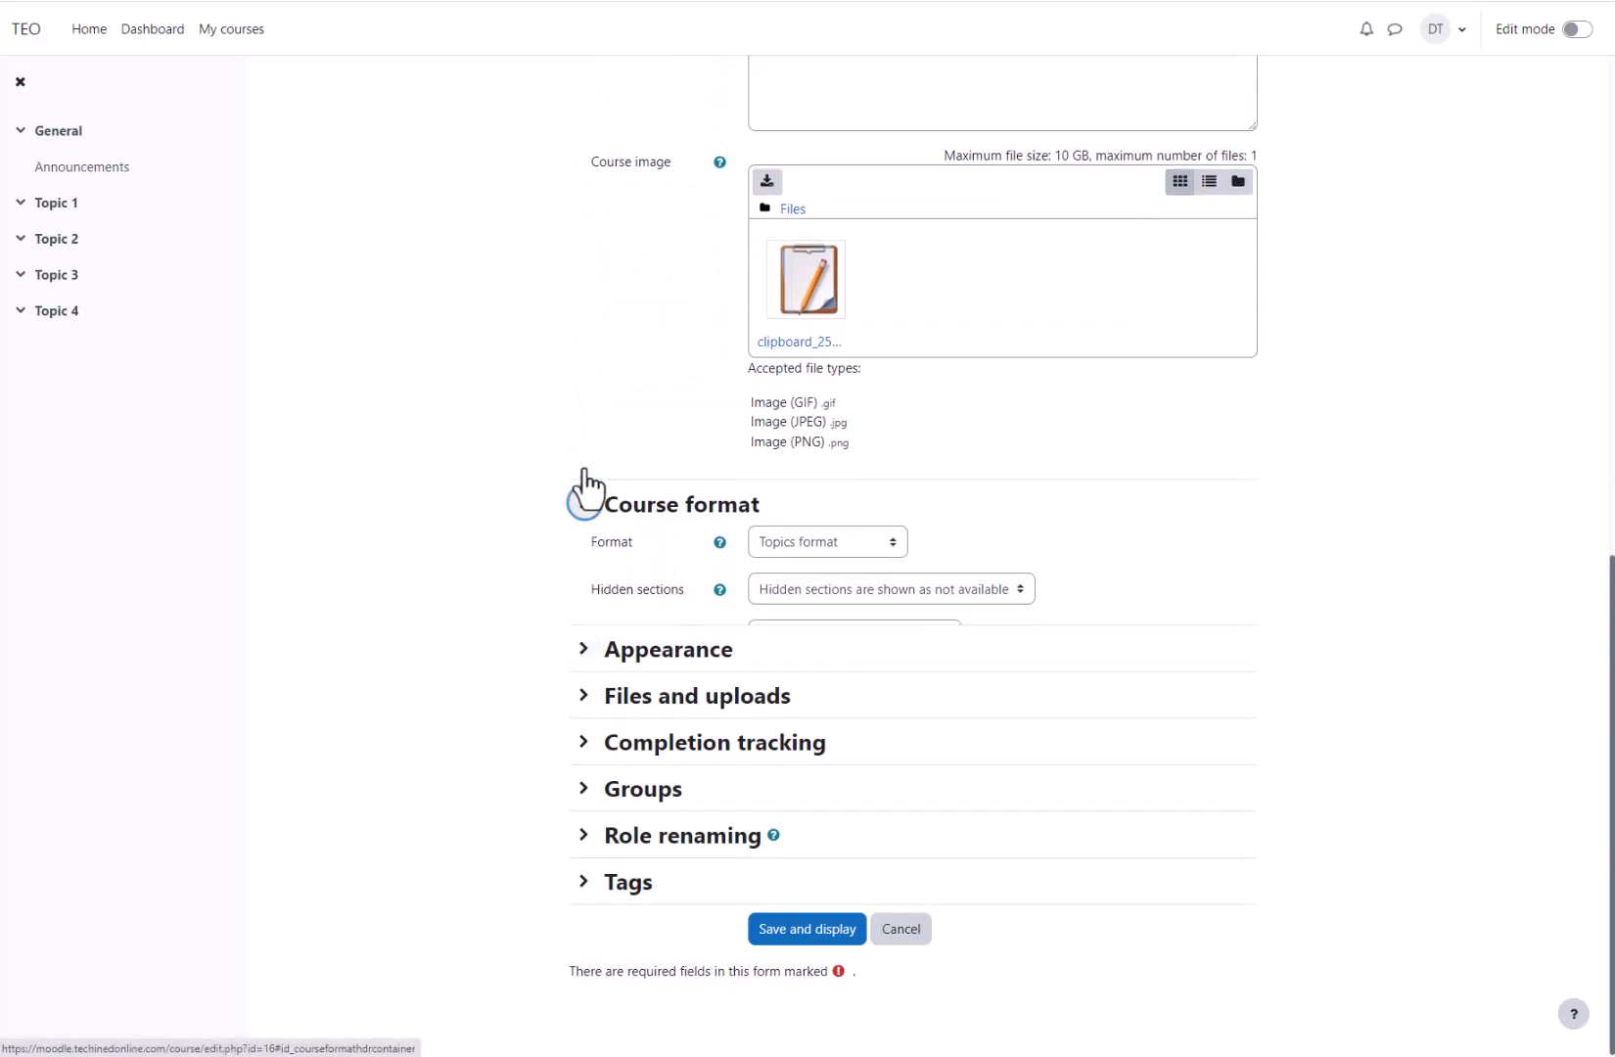
- Expand the files and uploads settings and set the course's maximum upload size to 10 MB
left_click(587, 698)
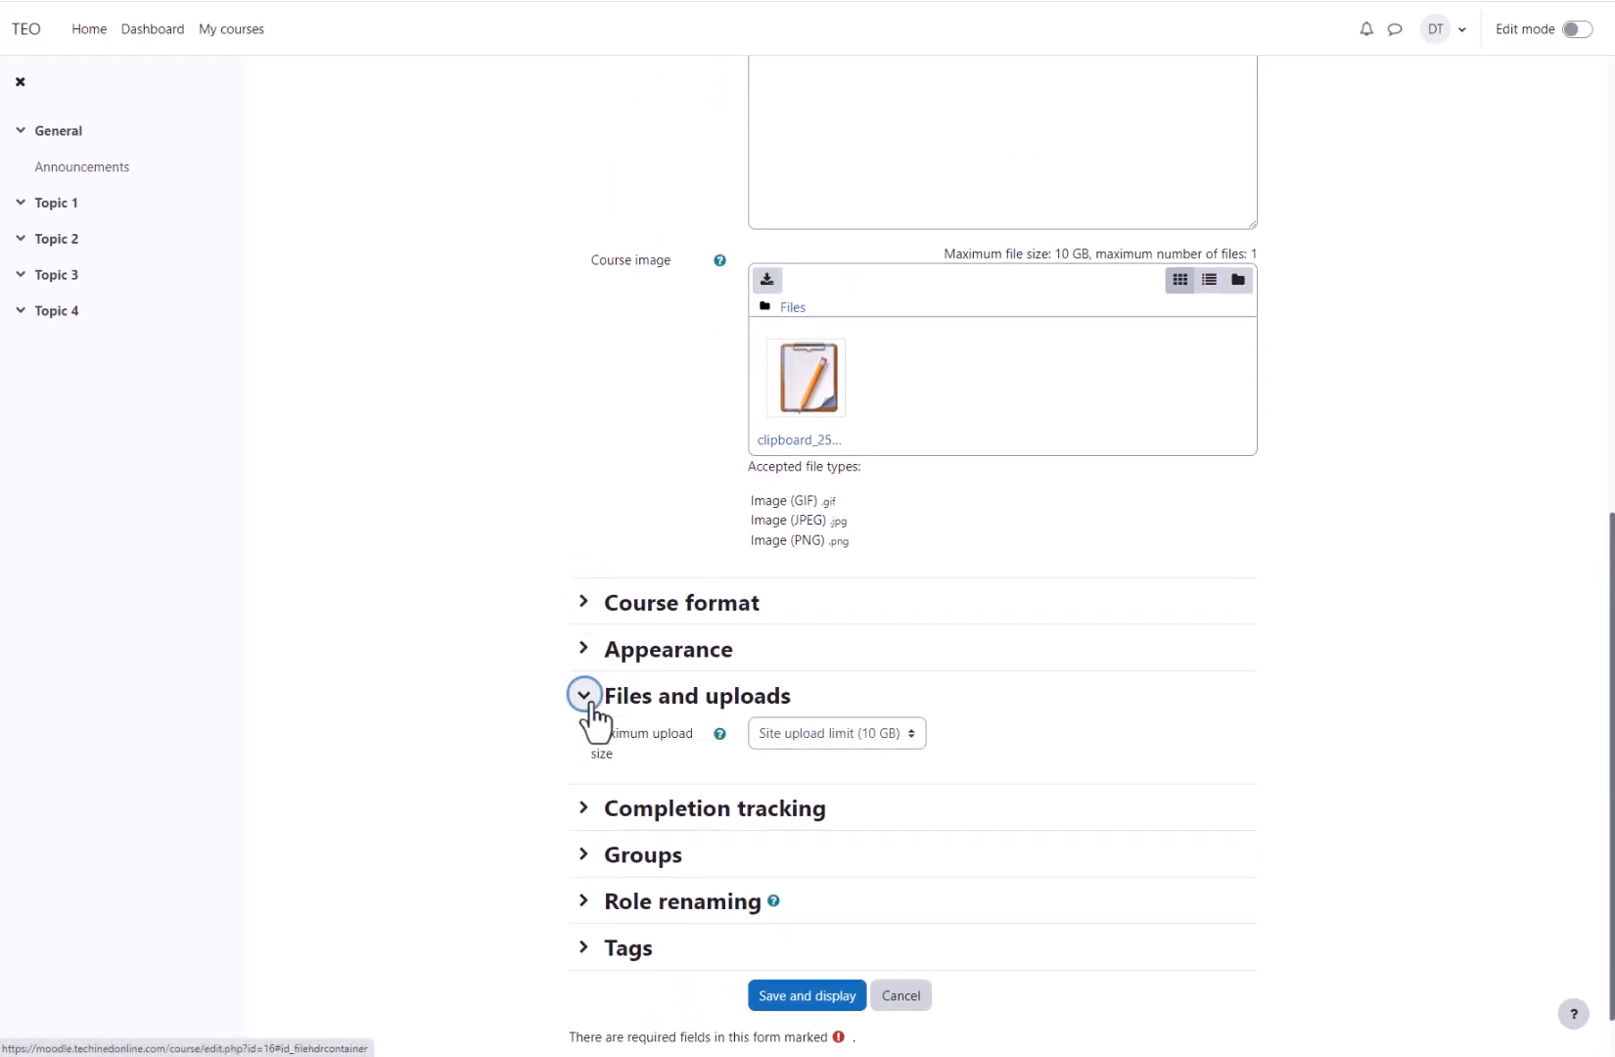
left_click(812, 732)
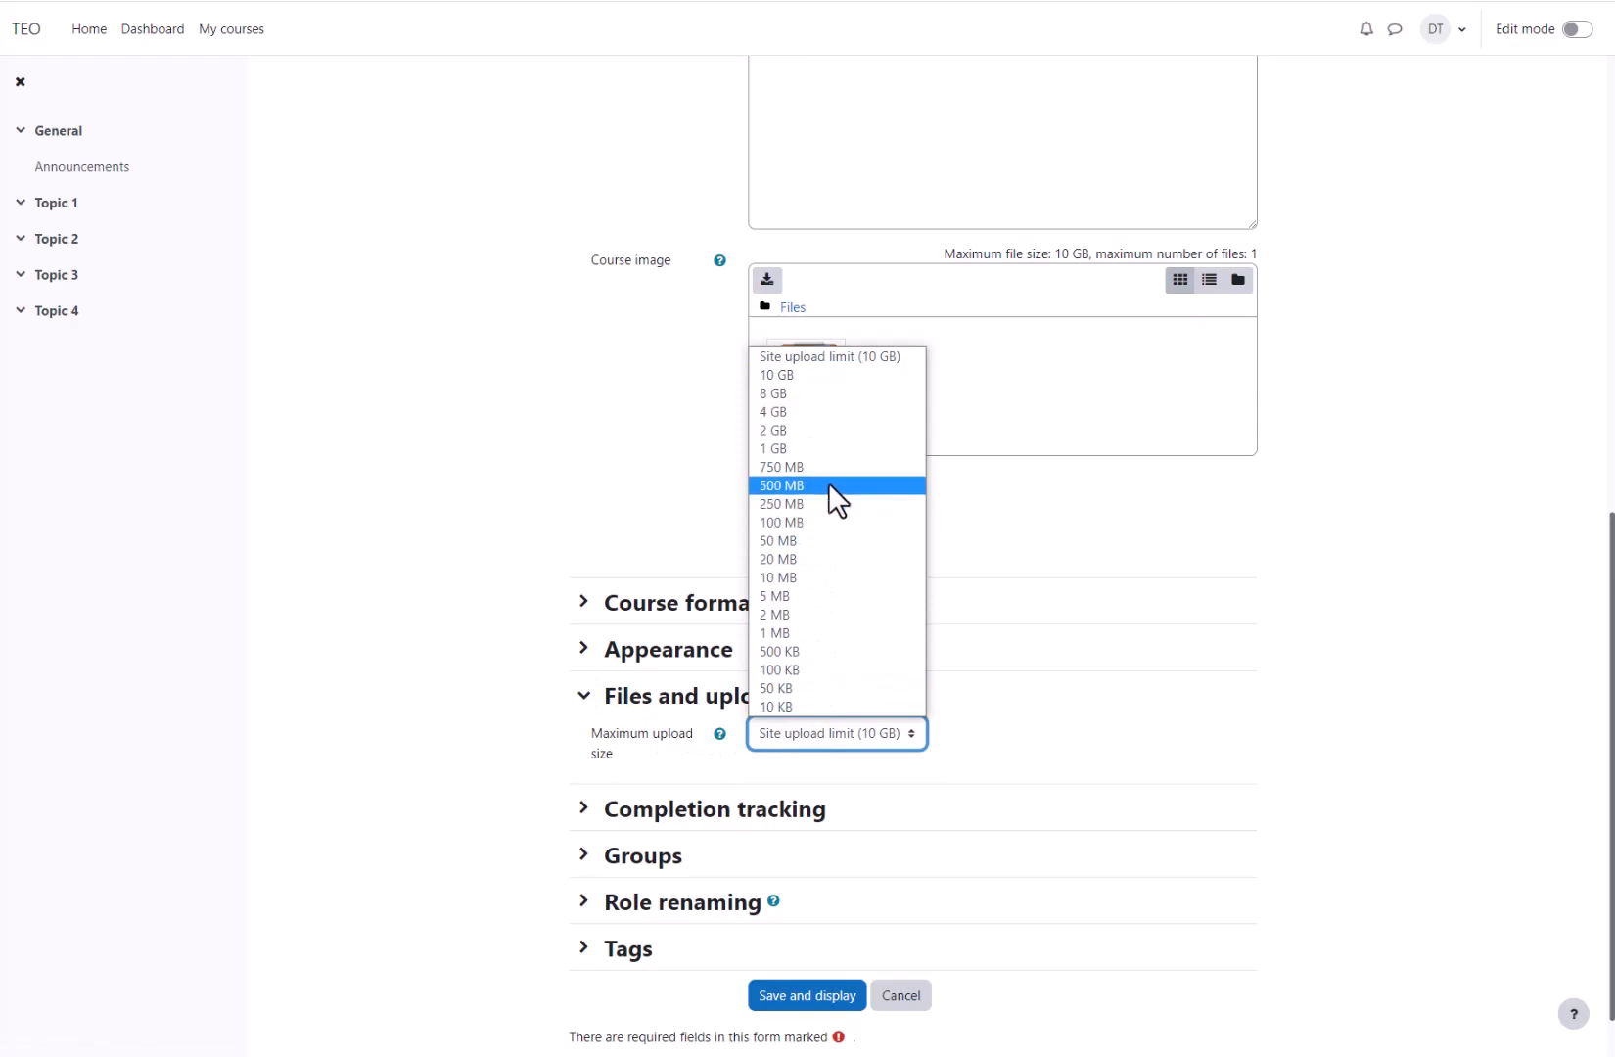
left_click(819, 576)
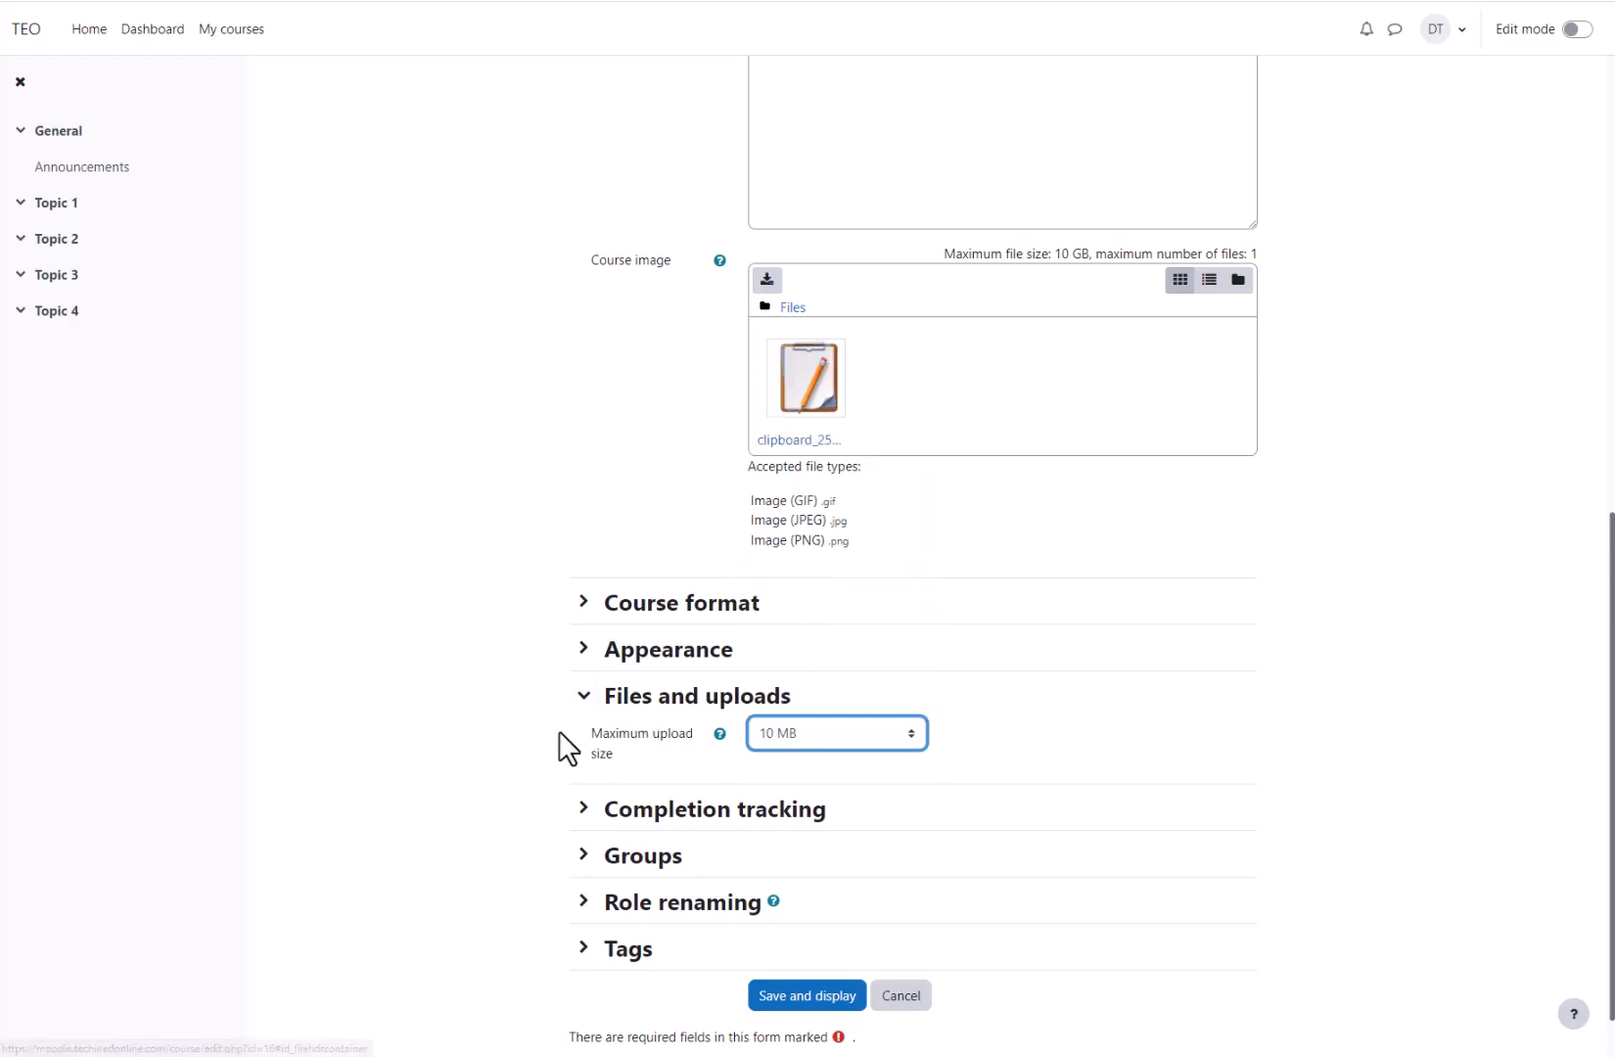
- Check the completion tracking and groups settings, collapse the open sections, and save and display the course
scroll(566, 746, "down", 1)
left_click(584, 743)
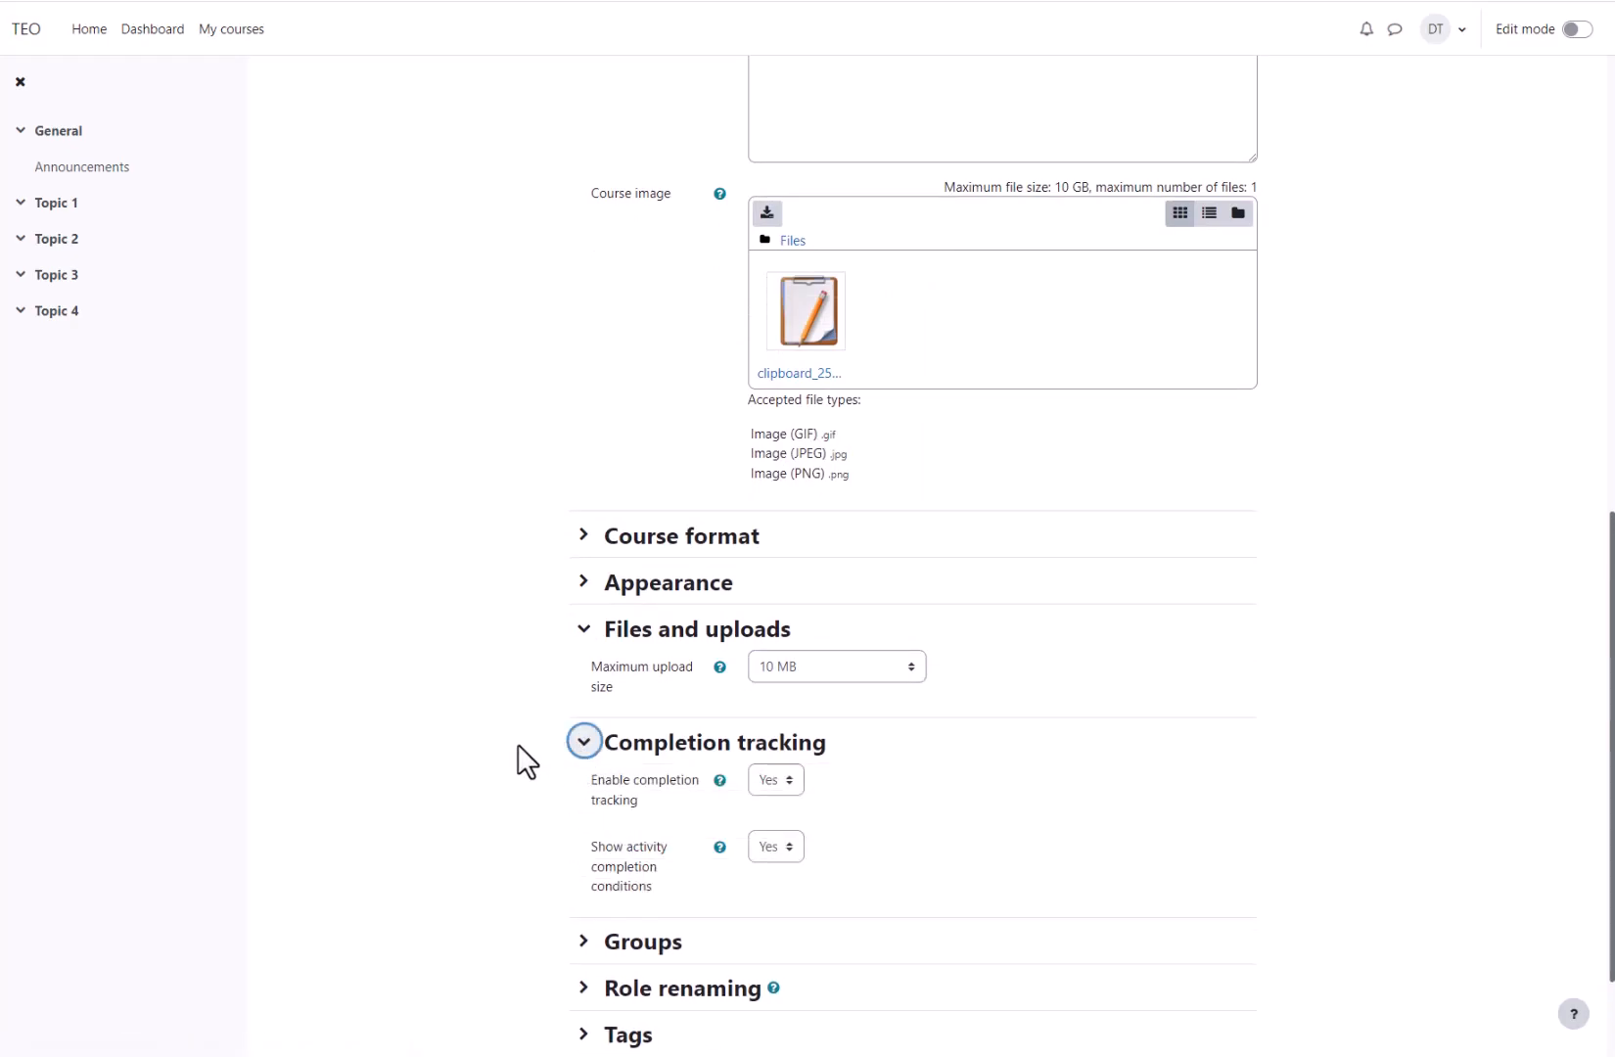
left_click(584, 636)
left_click(585, 685)
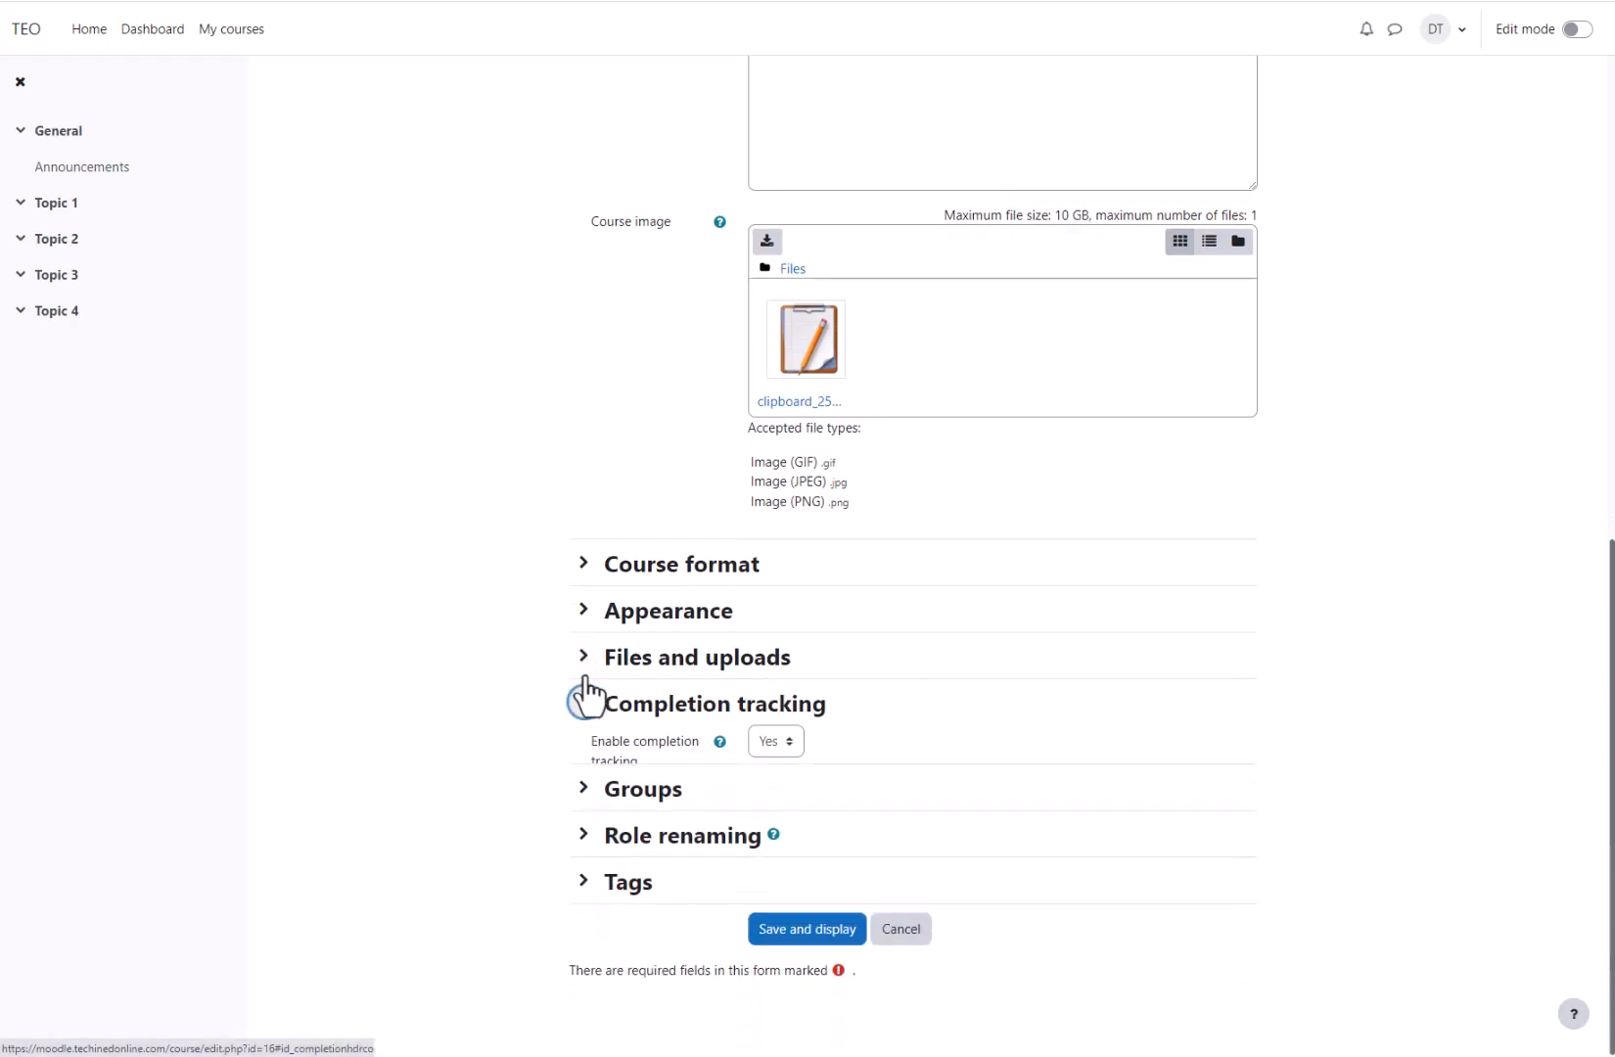
left_click(588, 793)
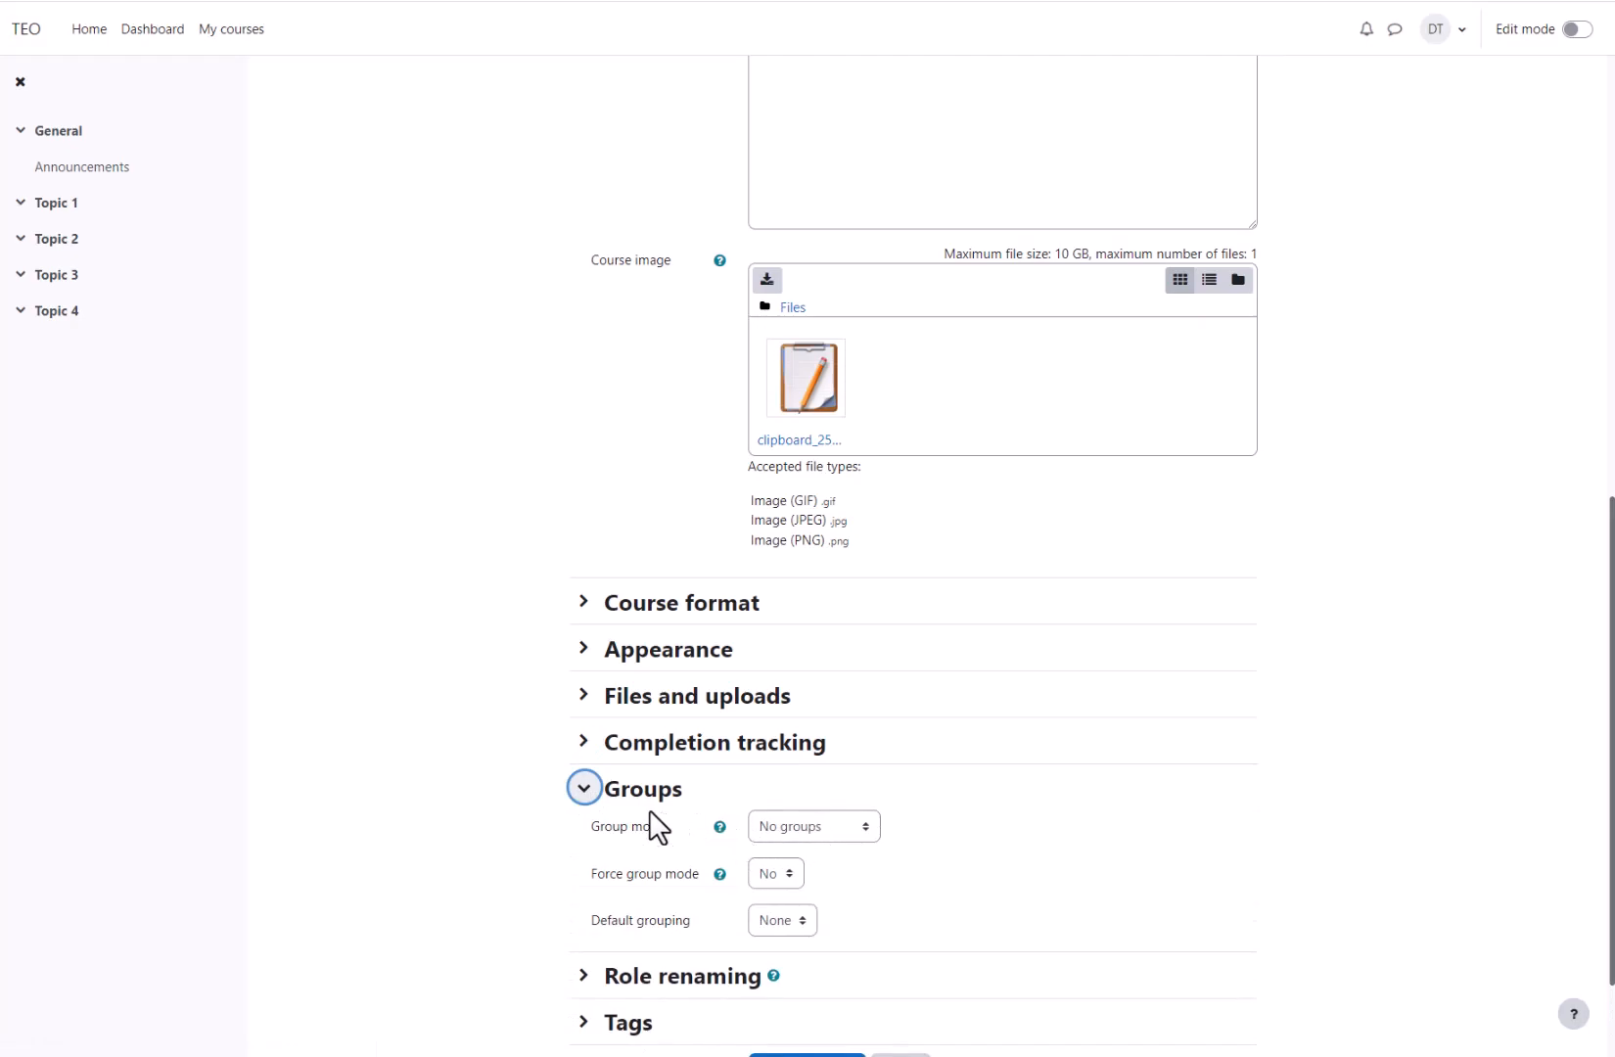
left_click(586, 791)
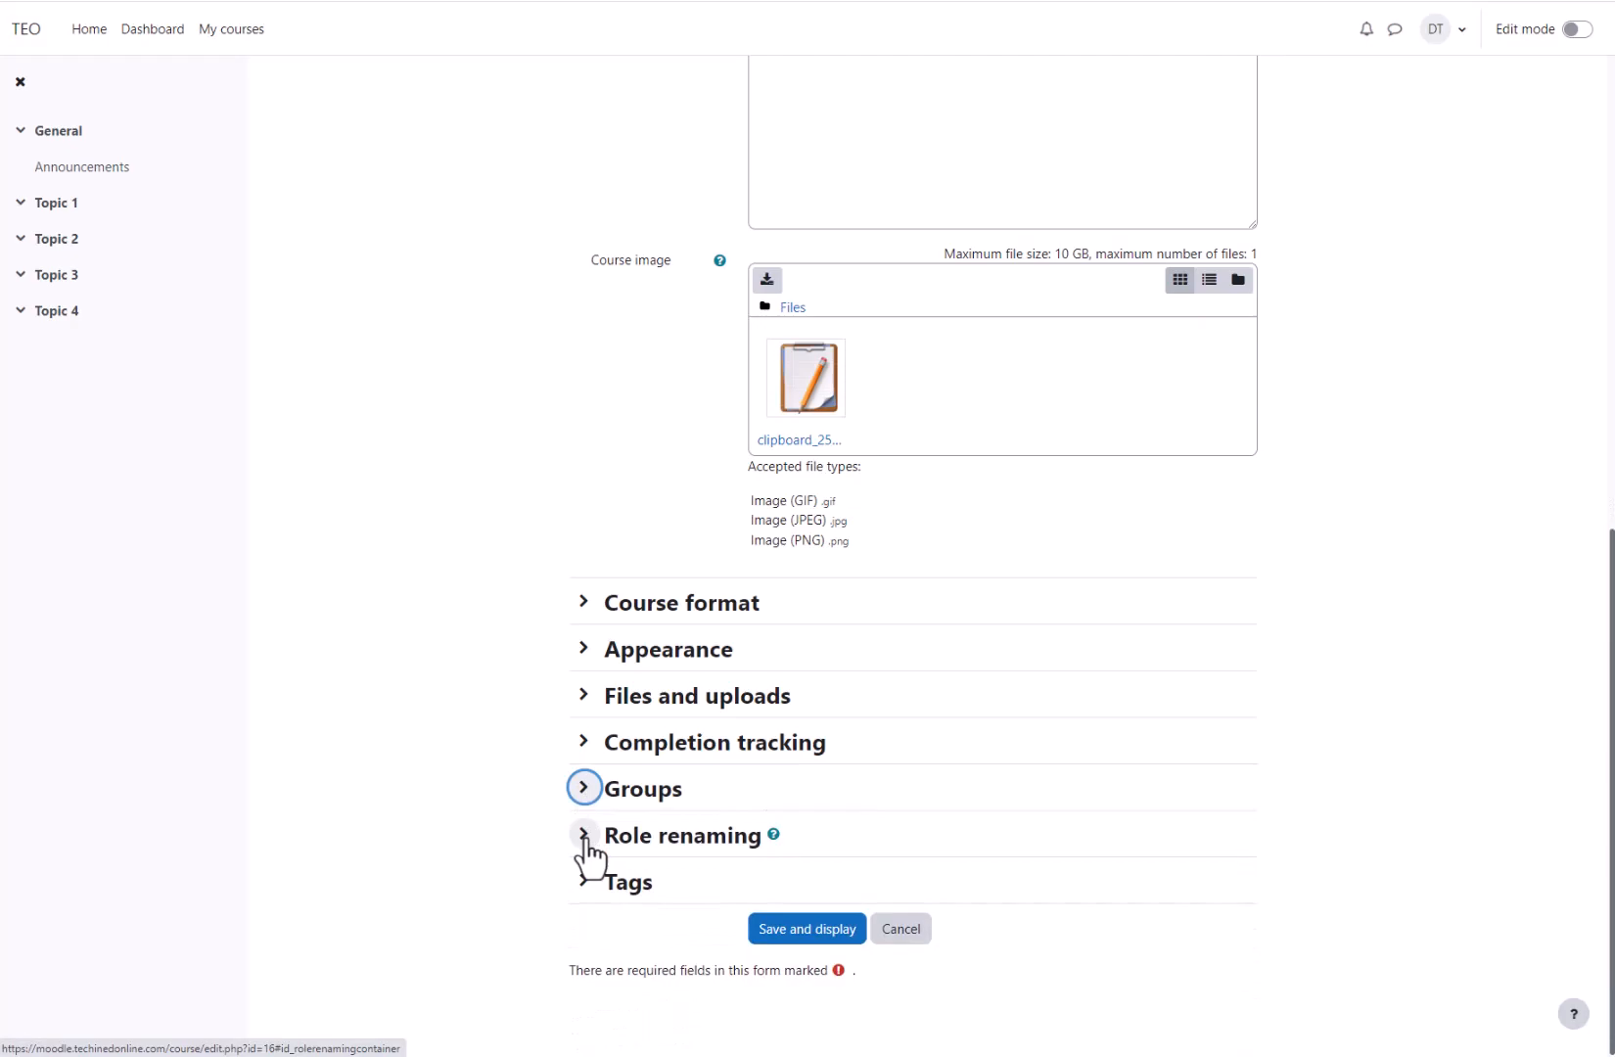
left_click(830, 938)
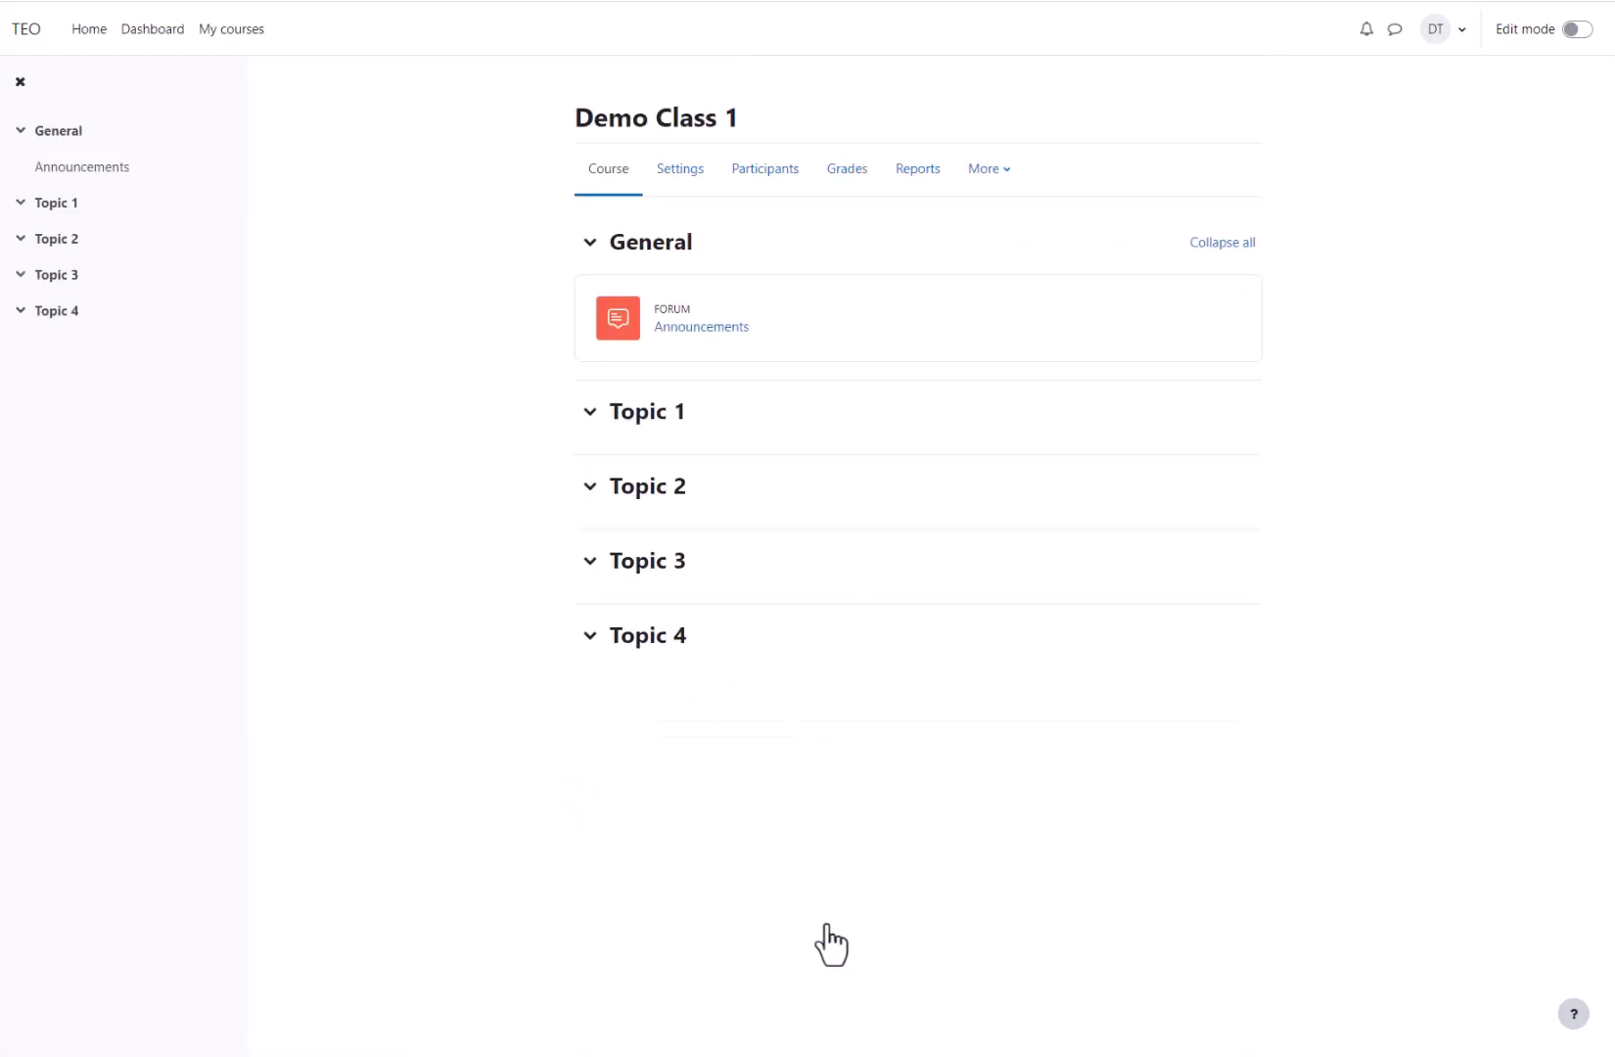
- Enrol five student accounts from the user list as course participants with the Student role
left_click(764, 172)
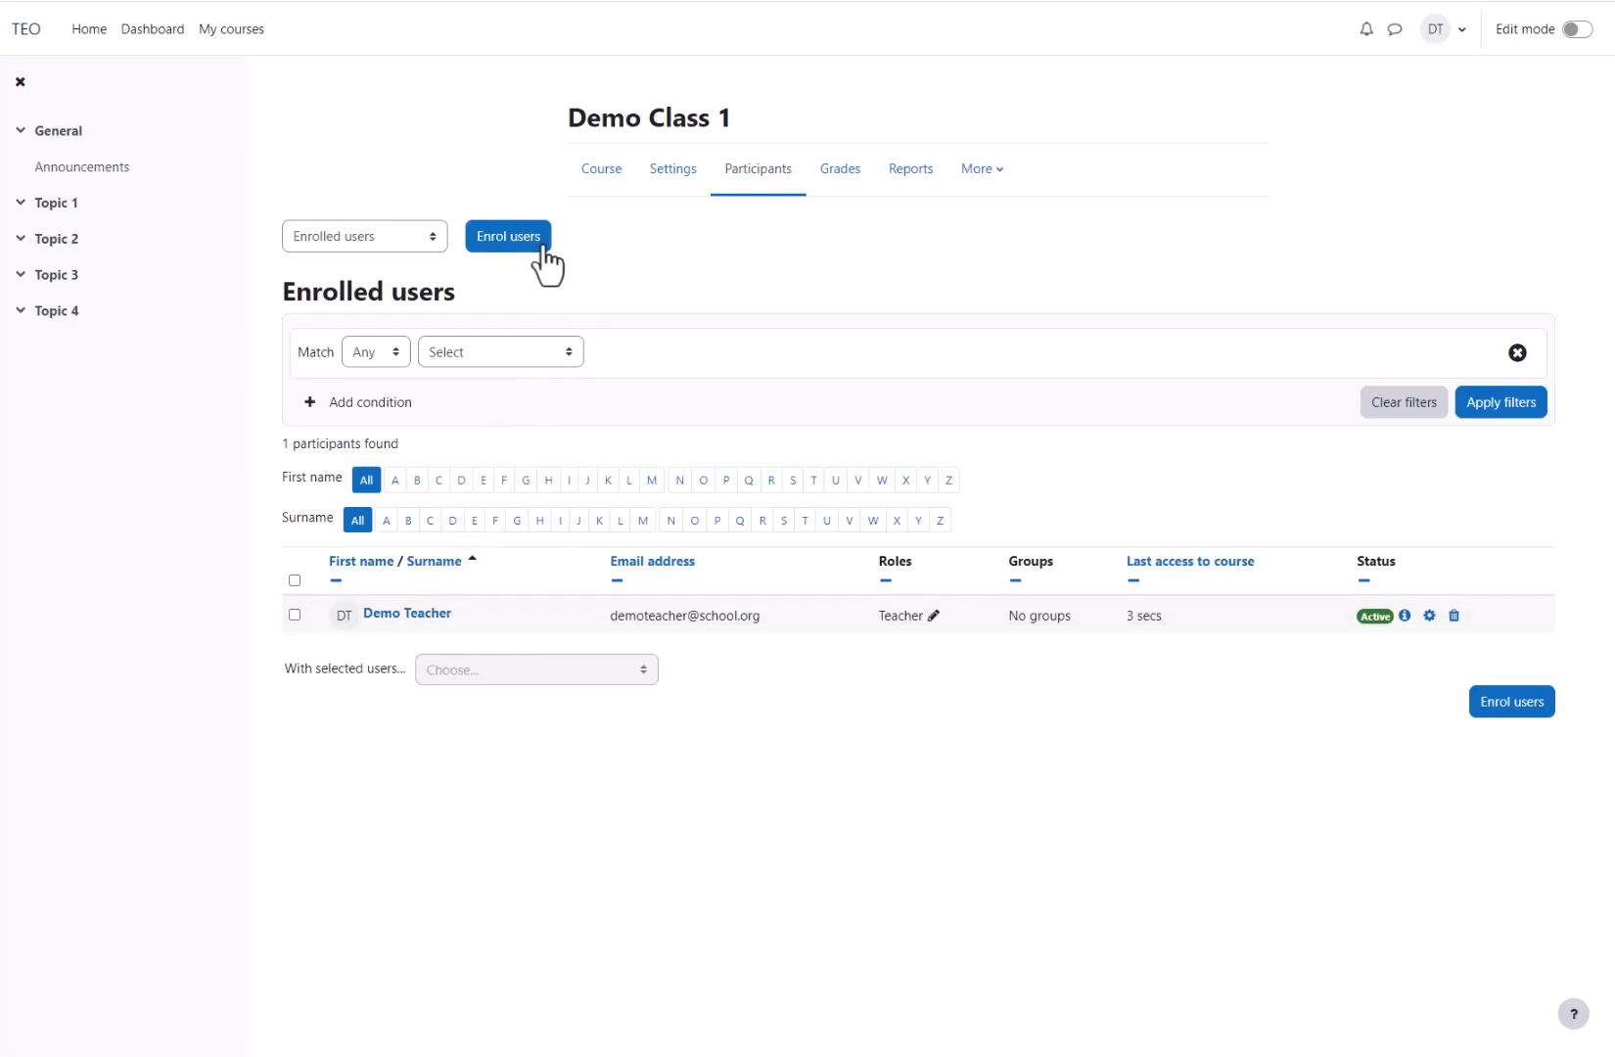
left_click(508, 236)
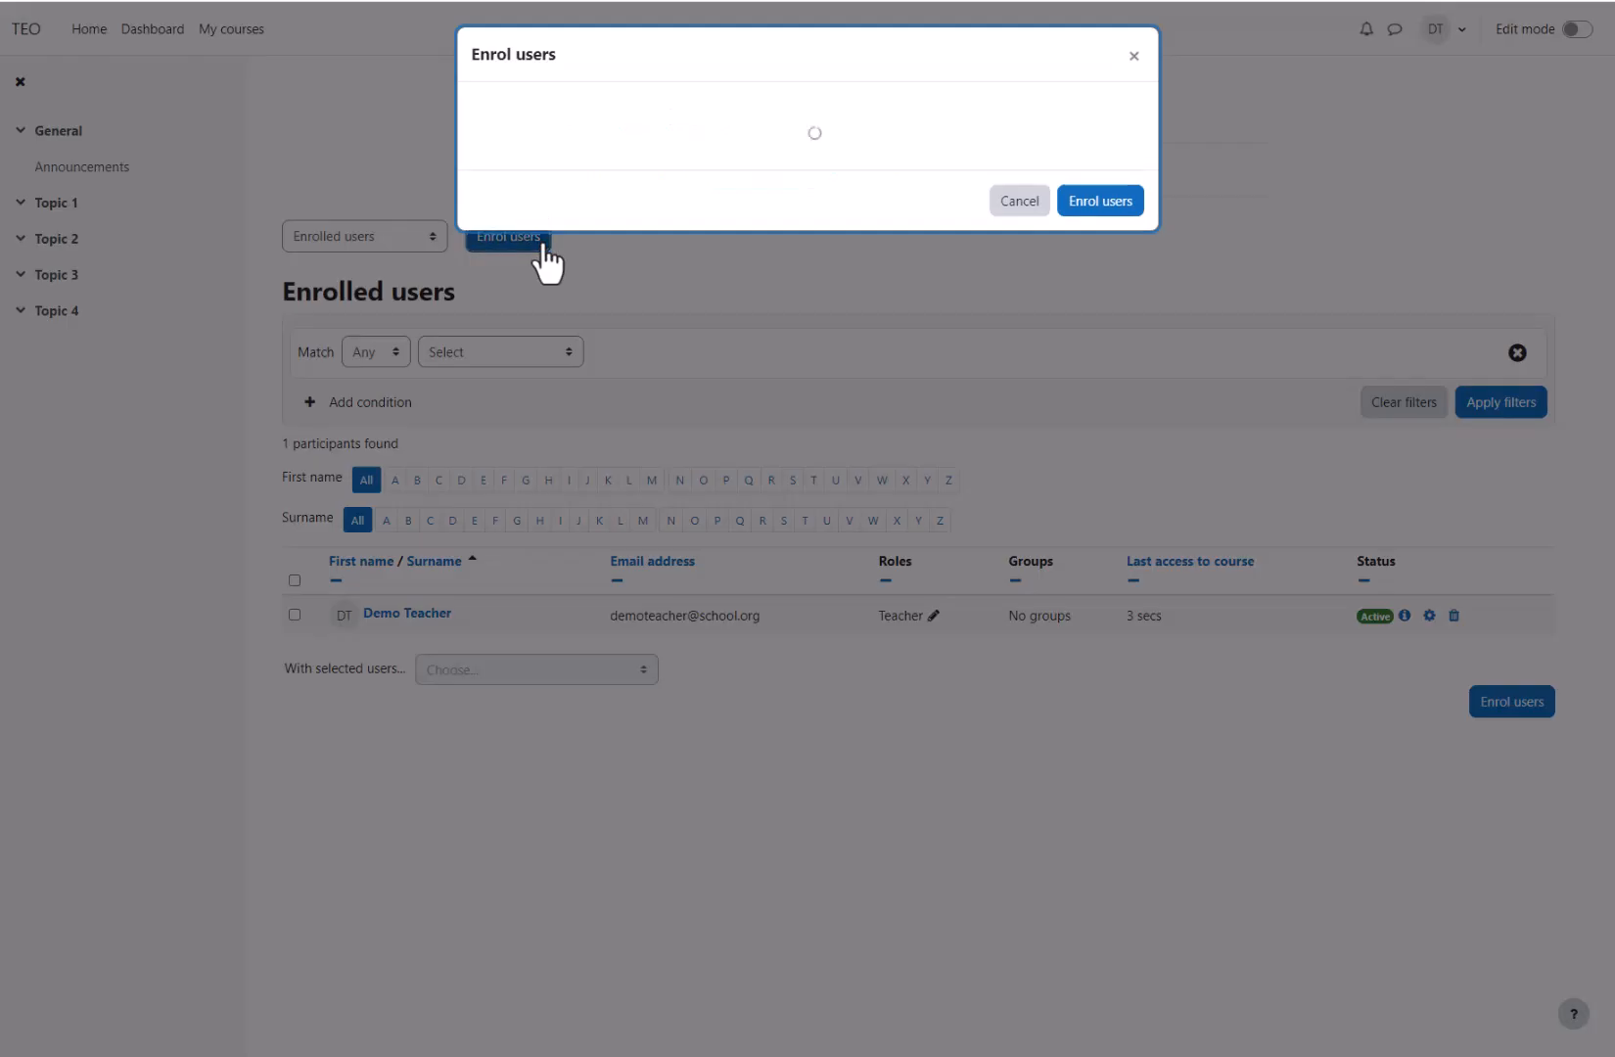
left_click(802, 198)
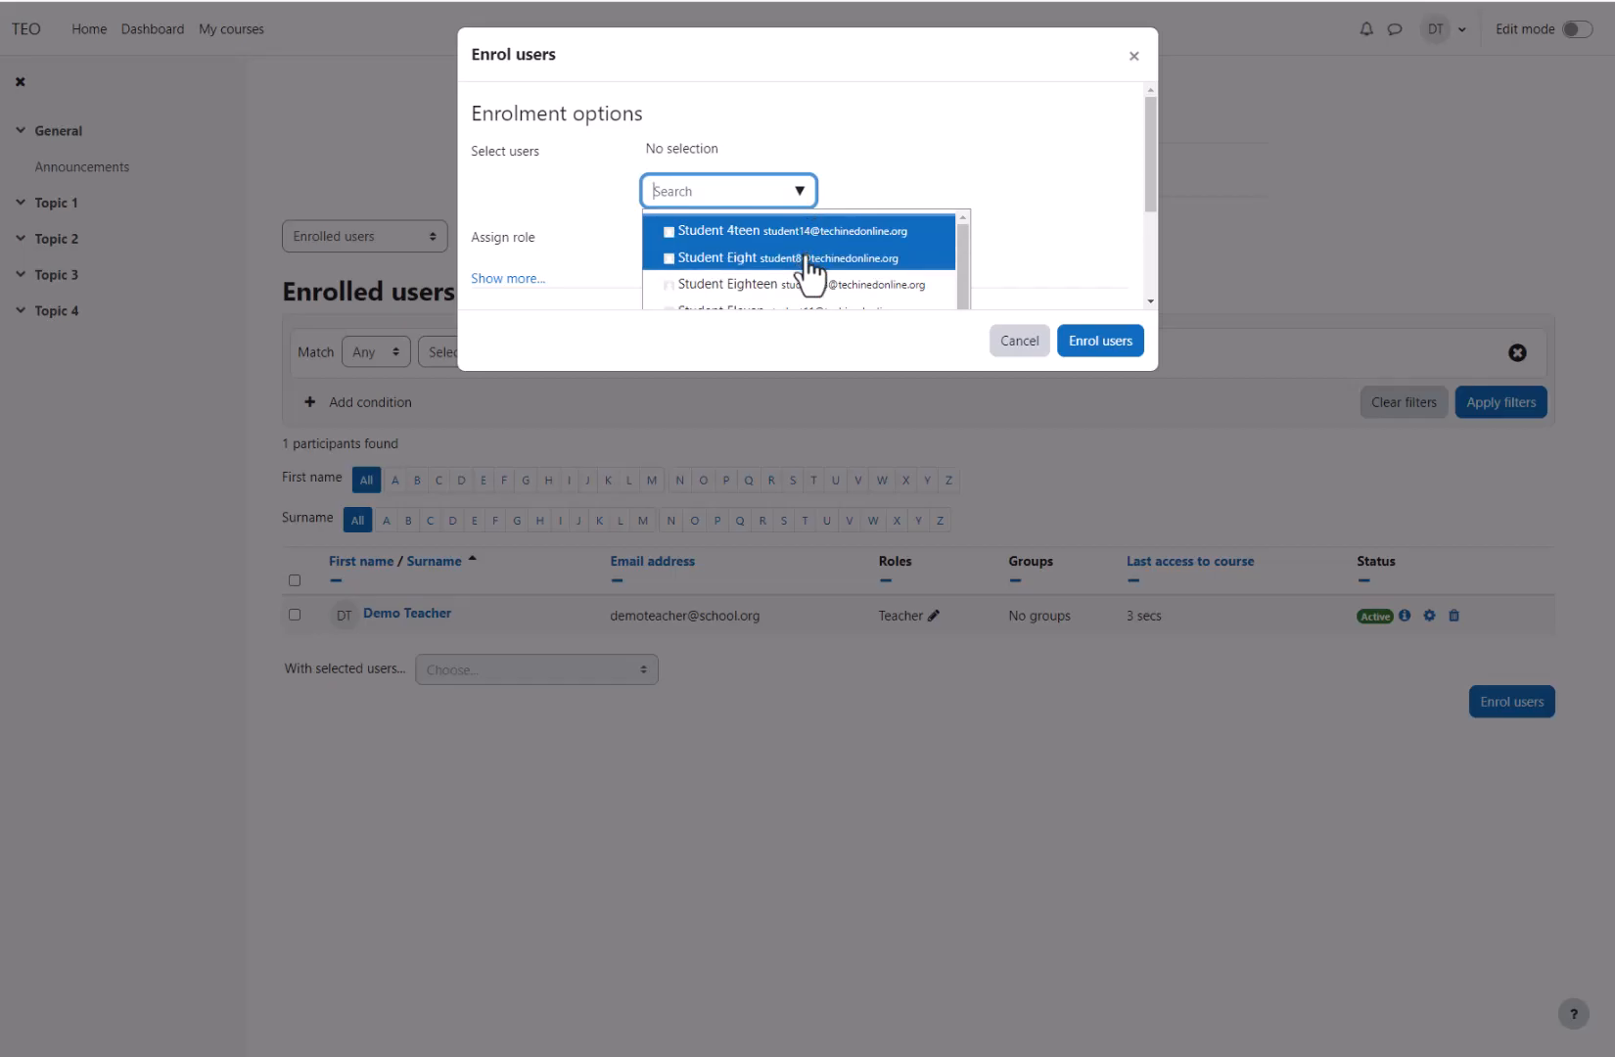
left_click(808, 258)
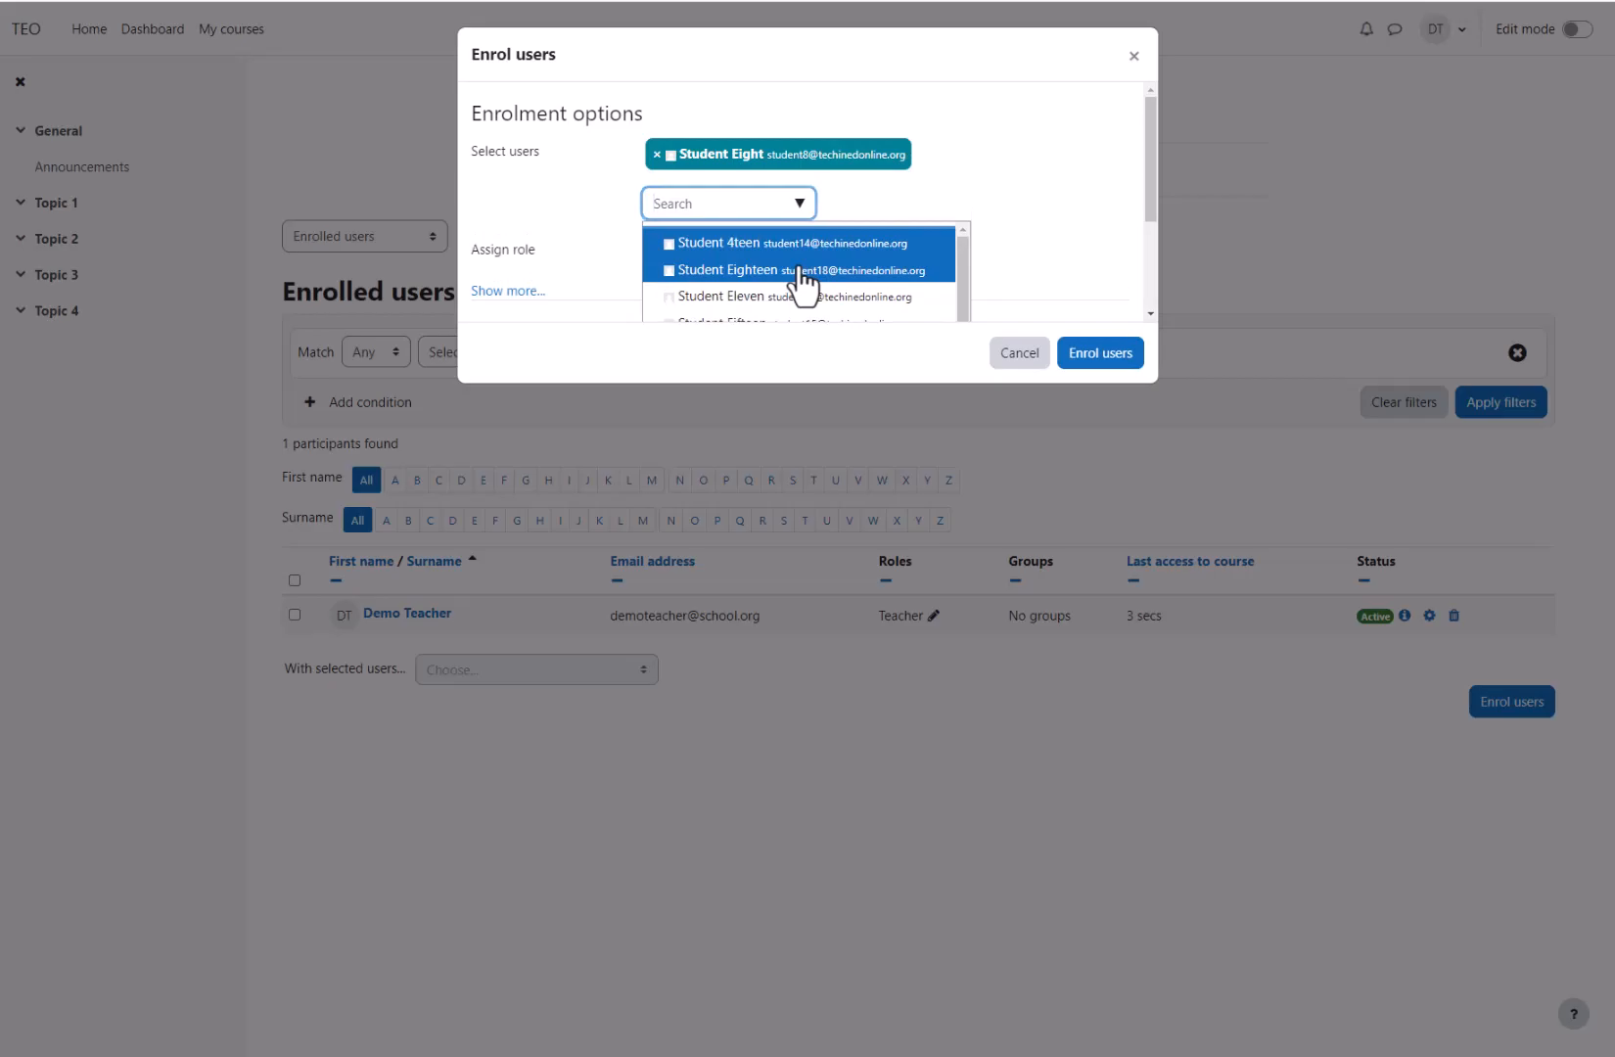
left_click(802, 268)
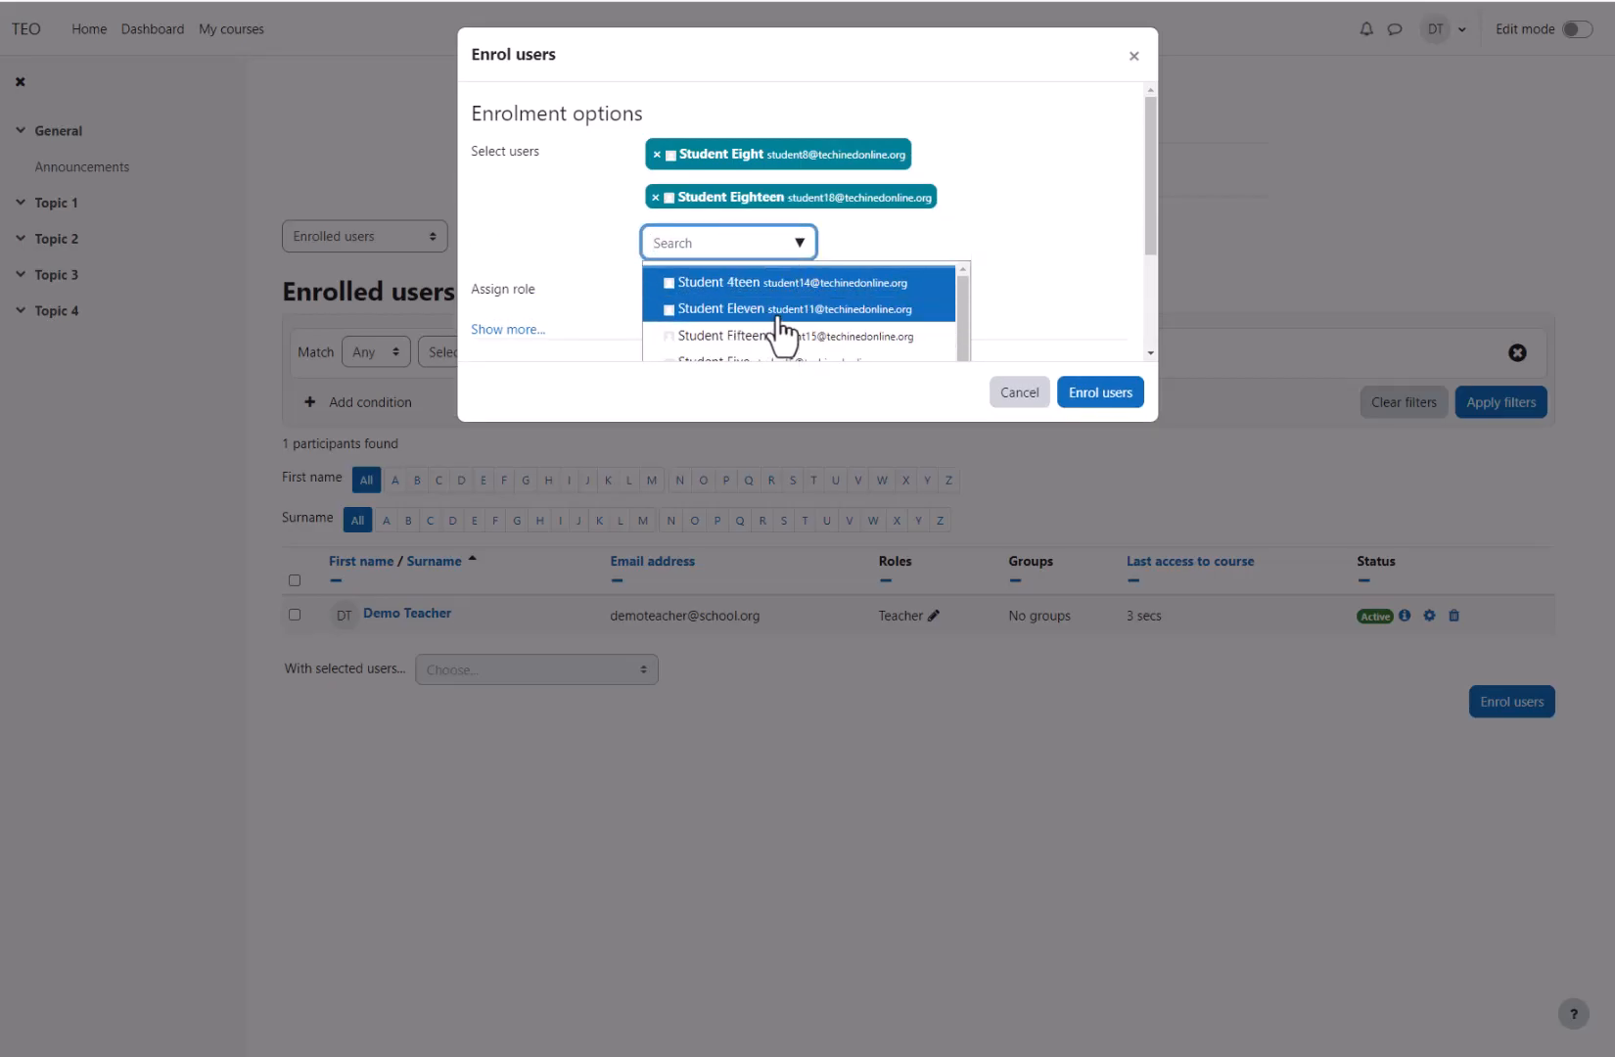
left_click(780, 311)
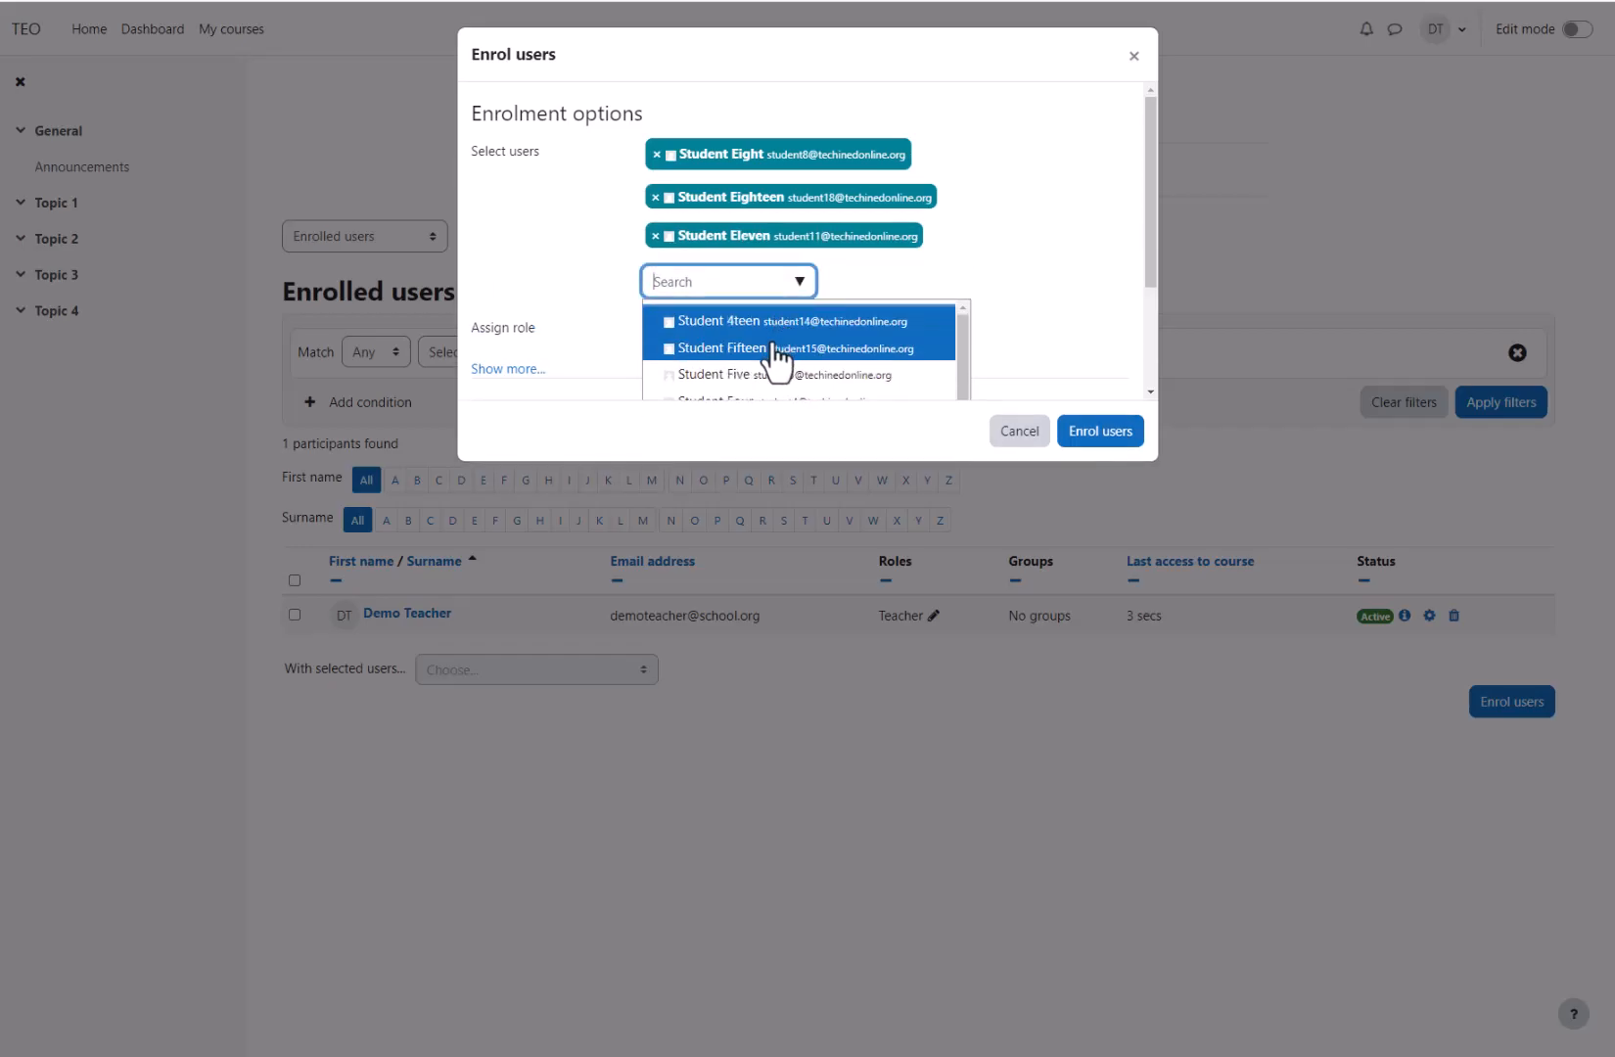
left_click(780, 349)
left_click_drag(966, 366, 963, 424)
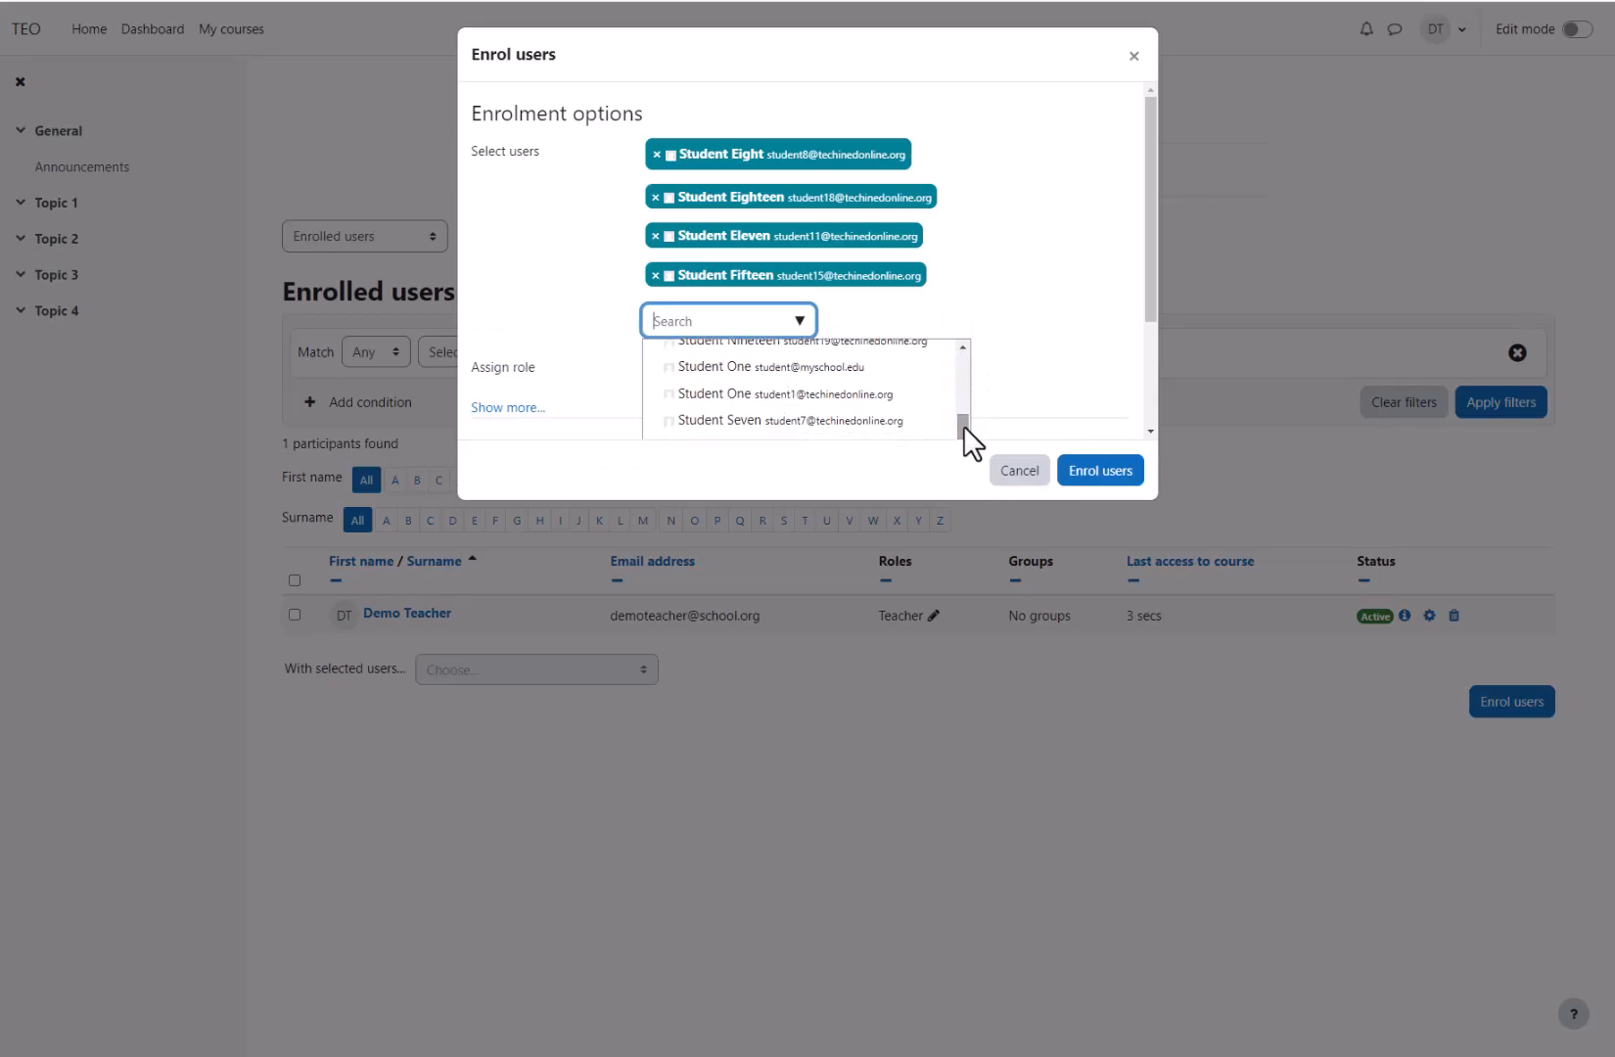
left_click(858, 376)
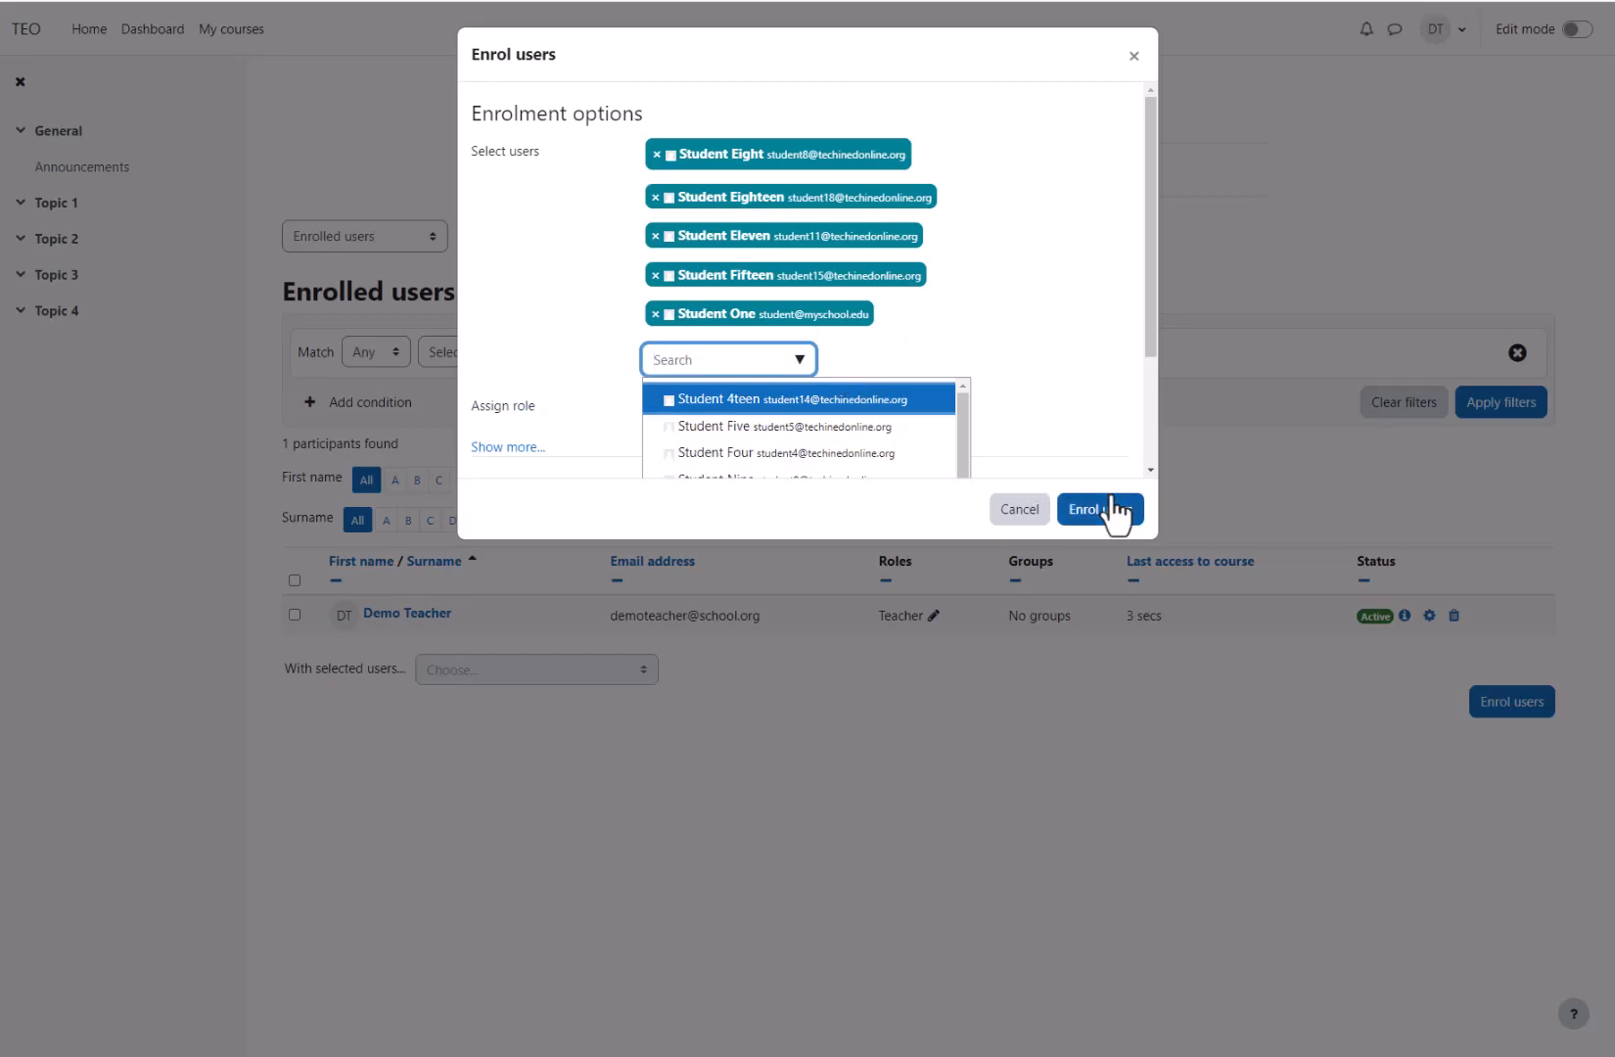
left_click(974, 315)
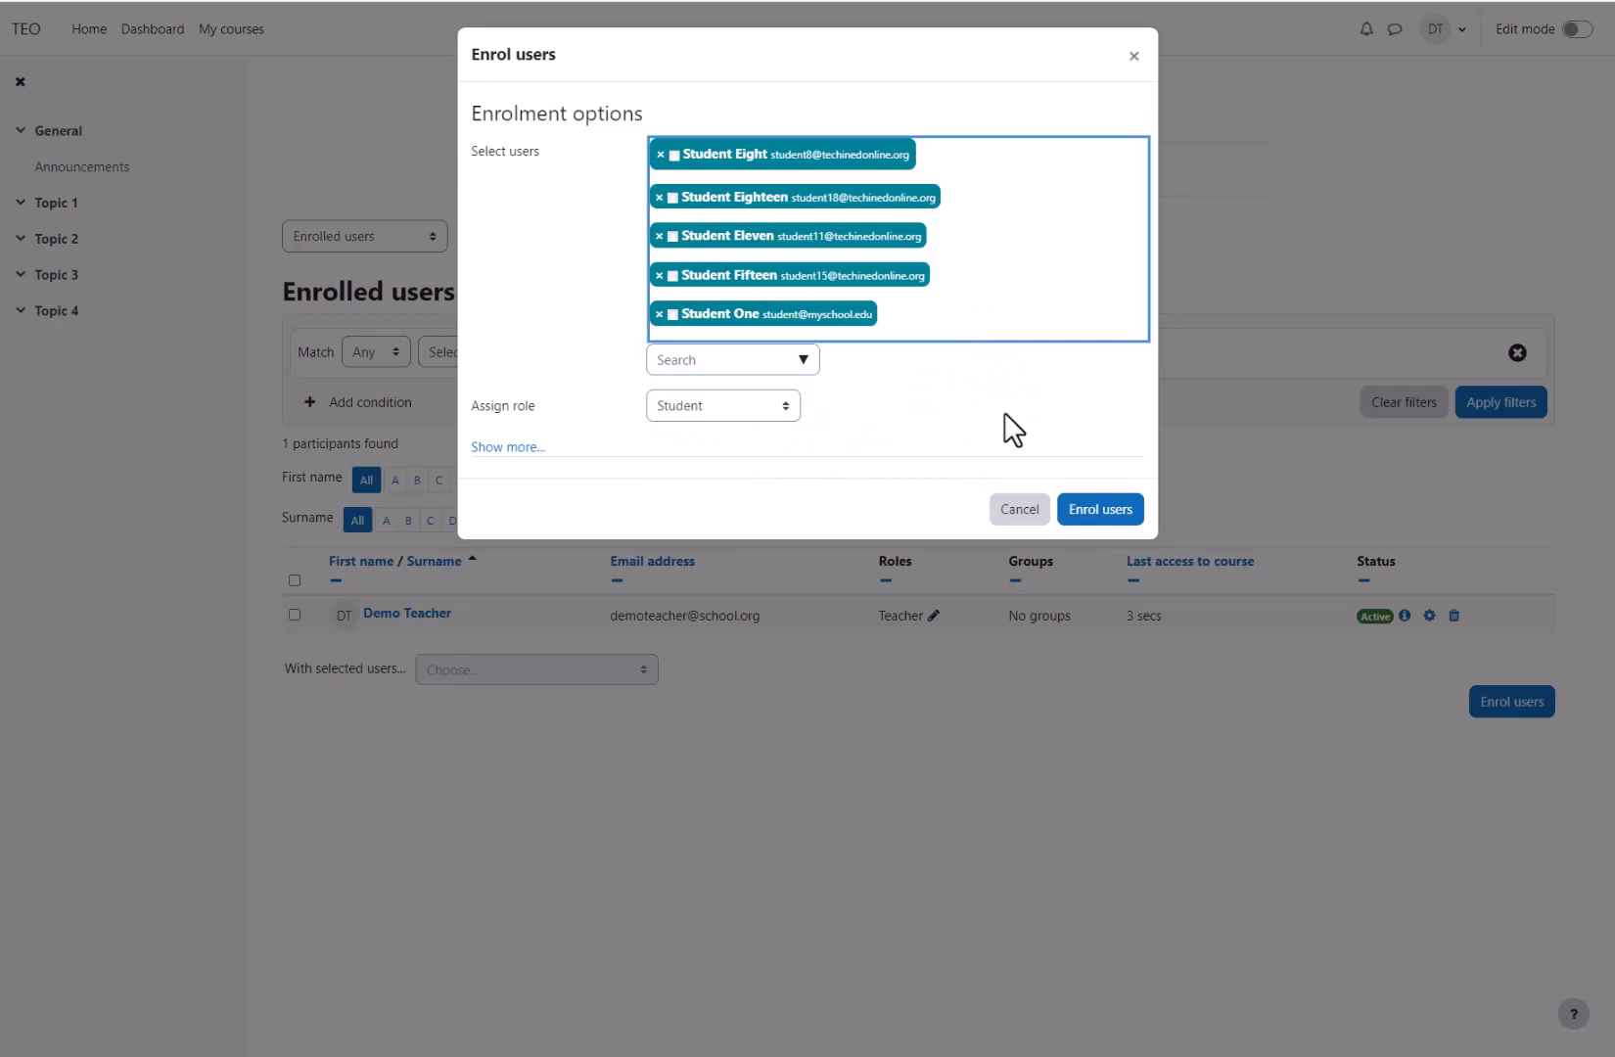
left_click(1094, 511)
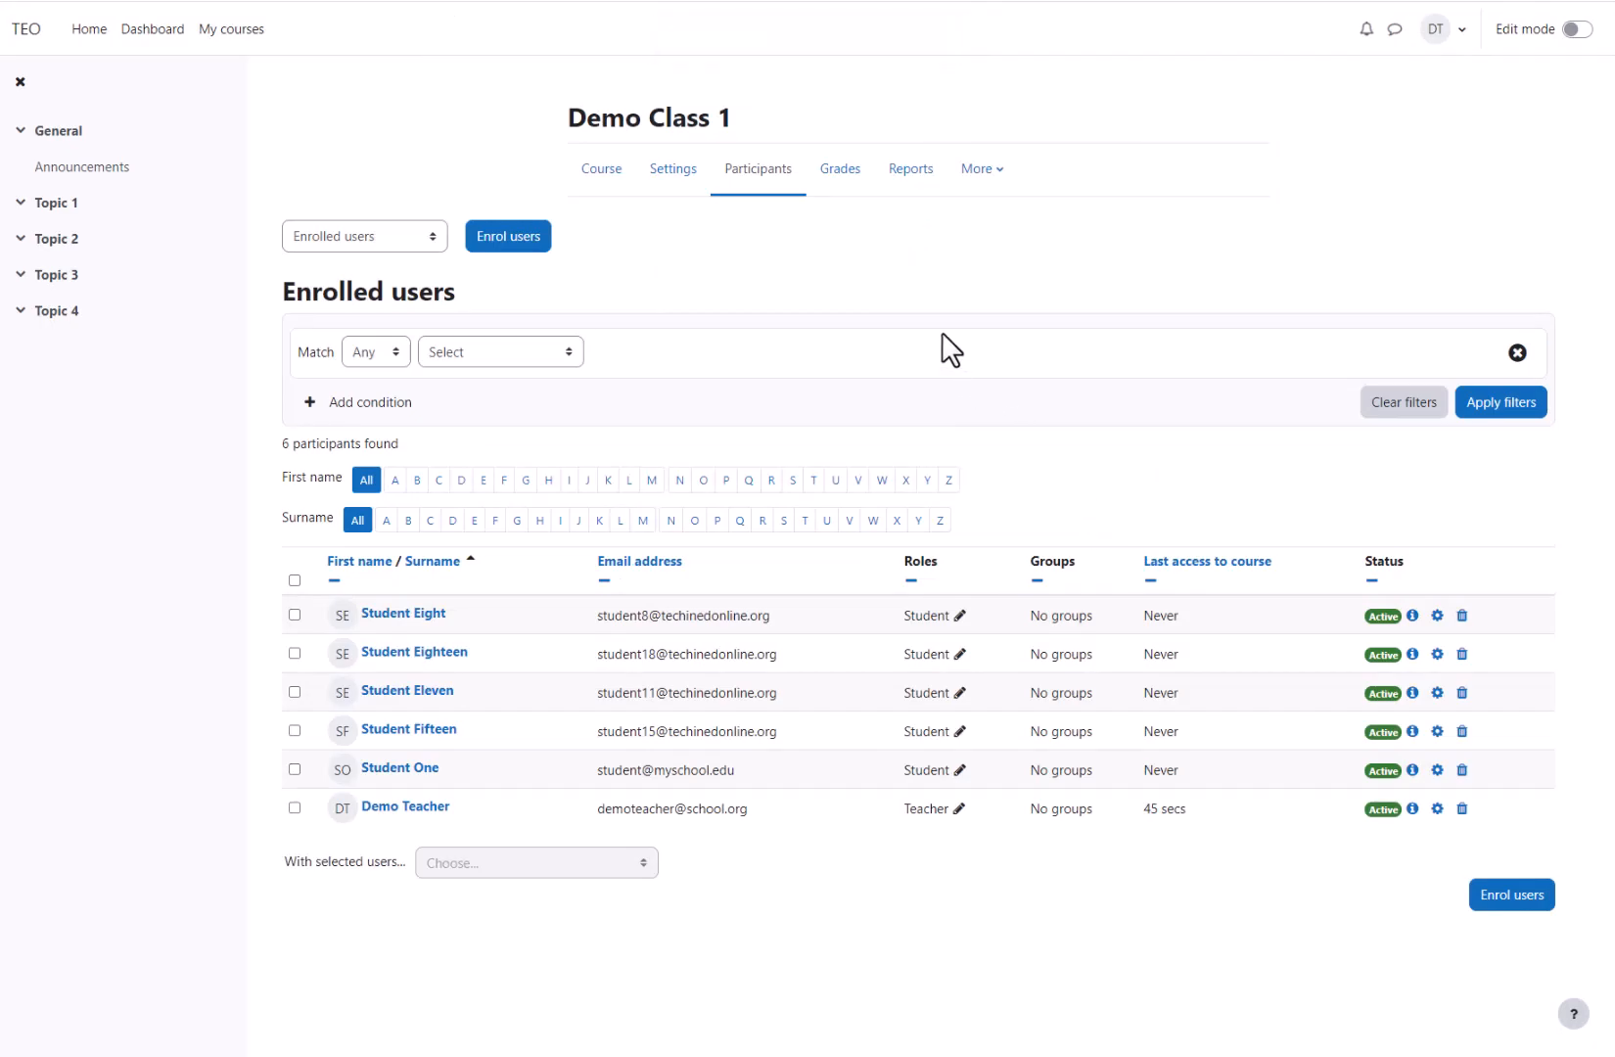
- Look through the course's grader report, its list of reports and the additional course options
left_click(840, 184)
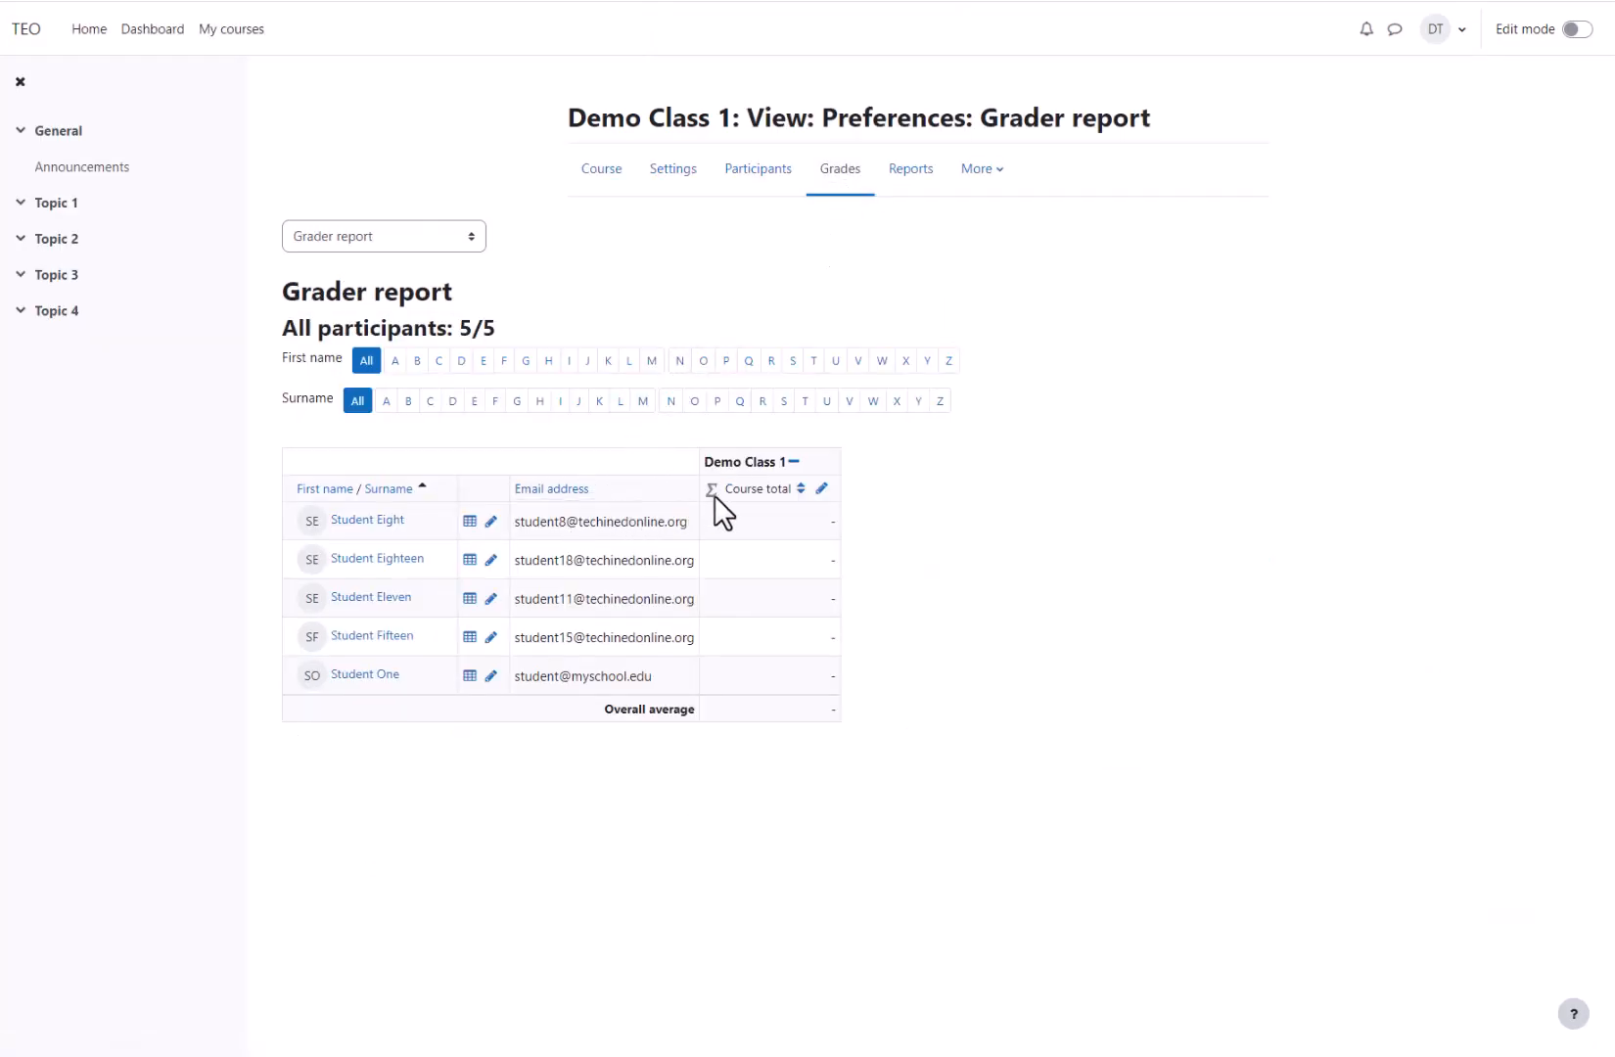
left_click(911, 176)
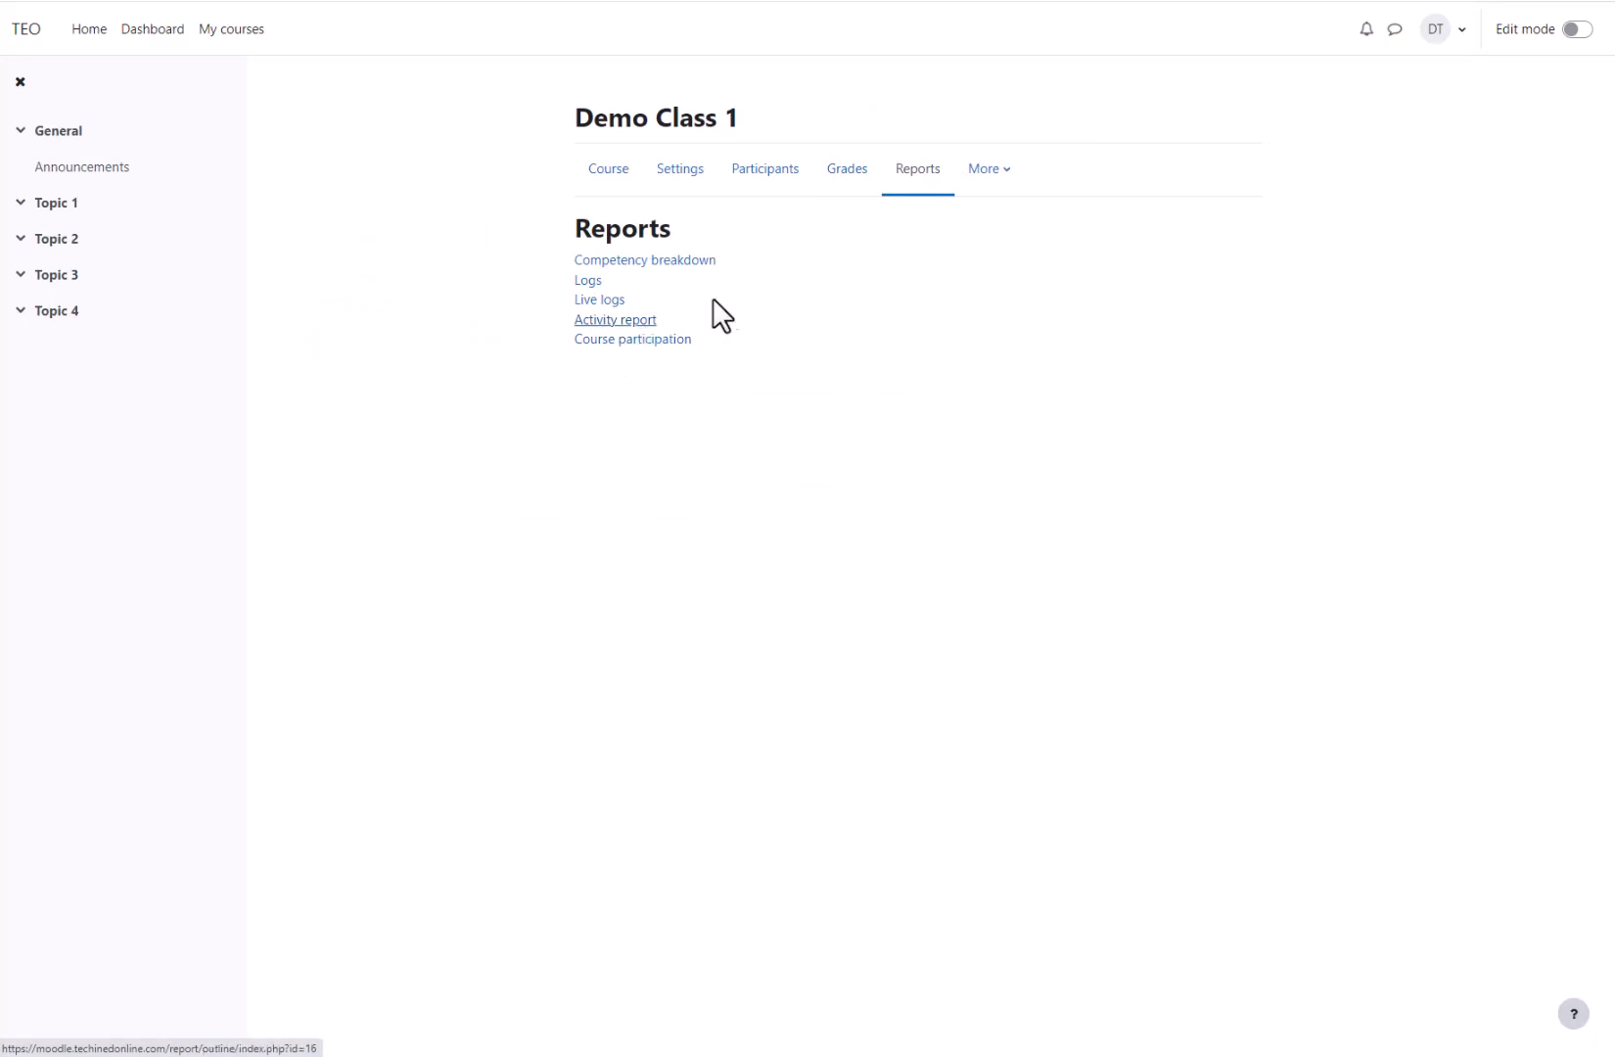
left_click(988, 176)
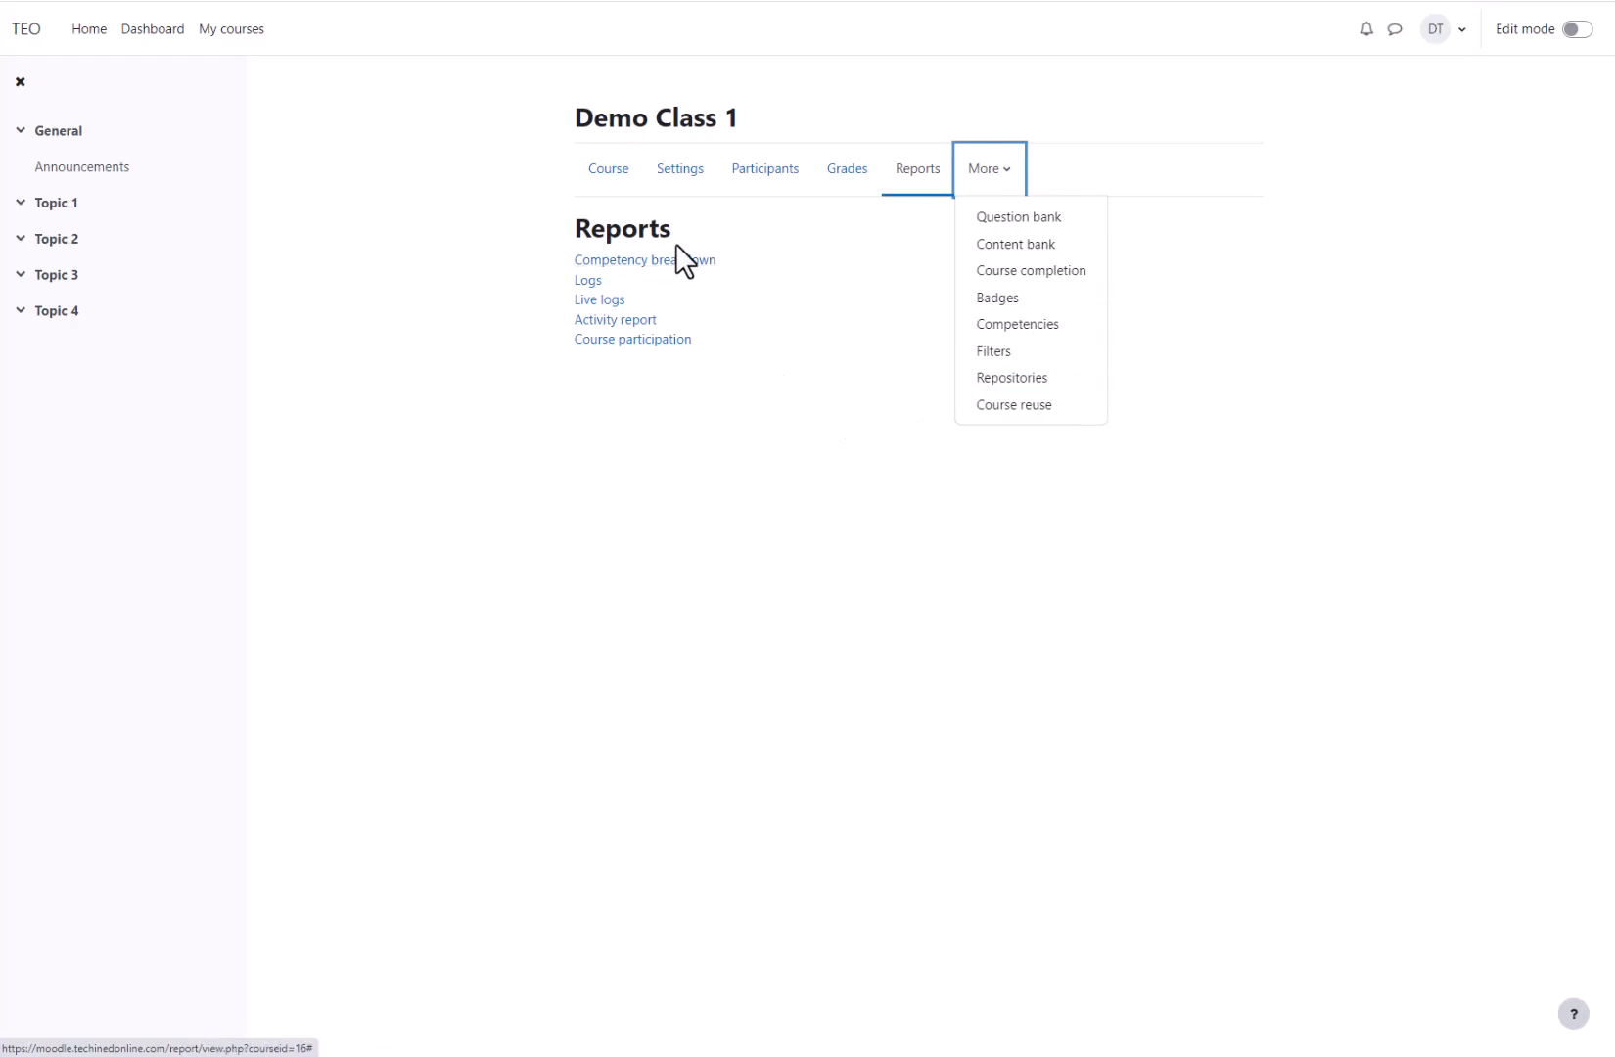
- Return to the main course page and turn on edit mode
left_click(615, 186)
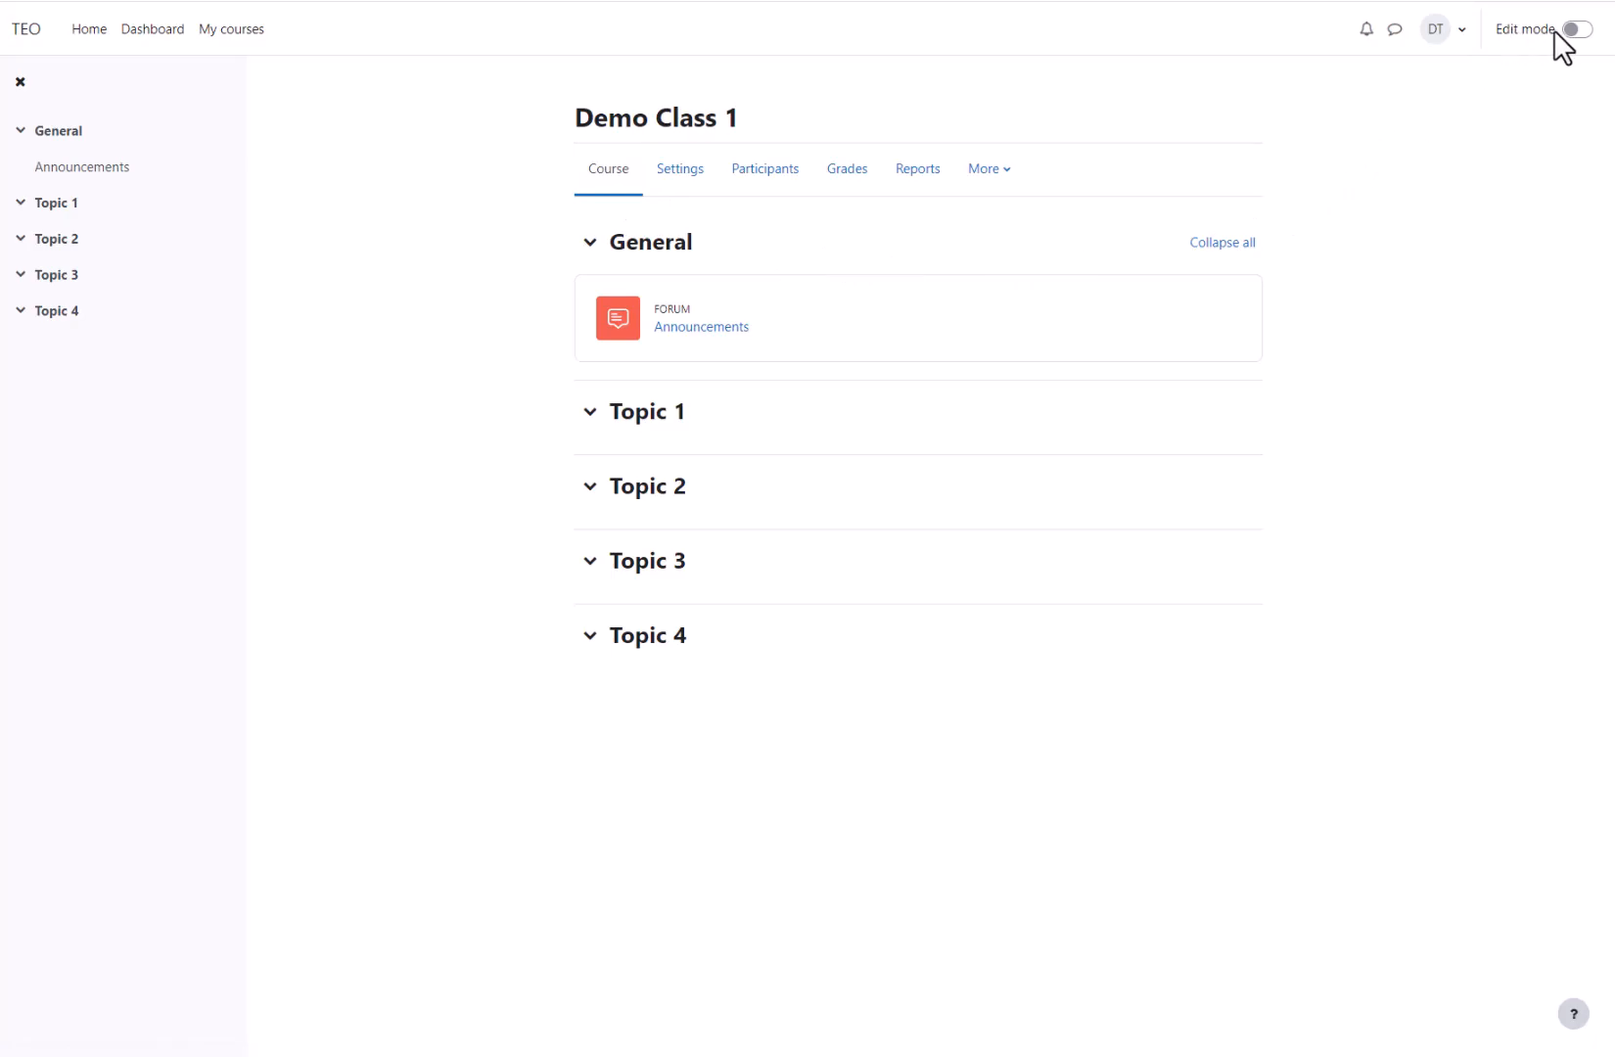
left_click(1583, 30)
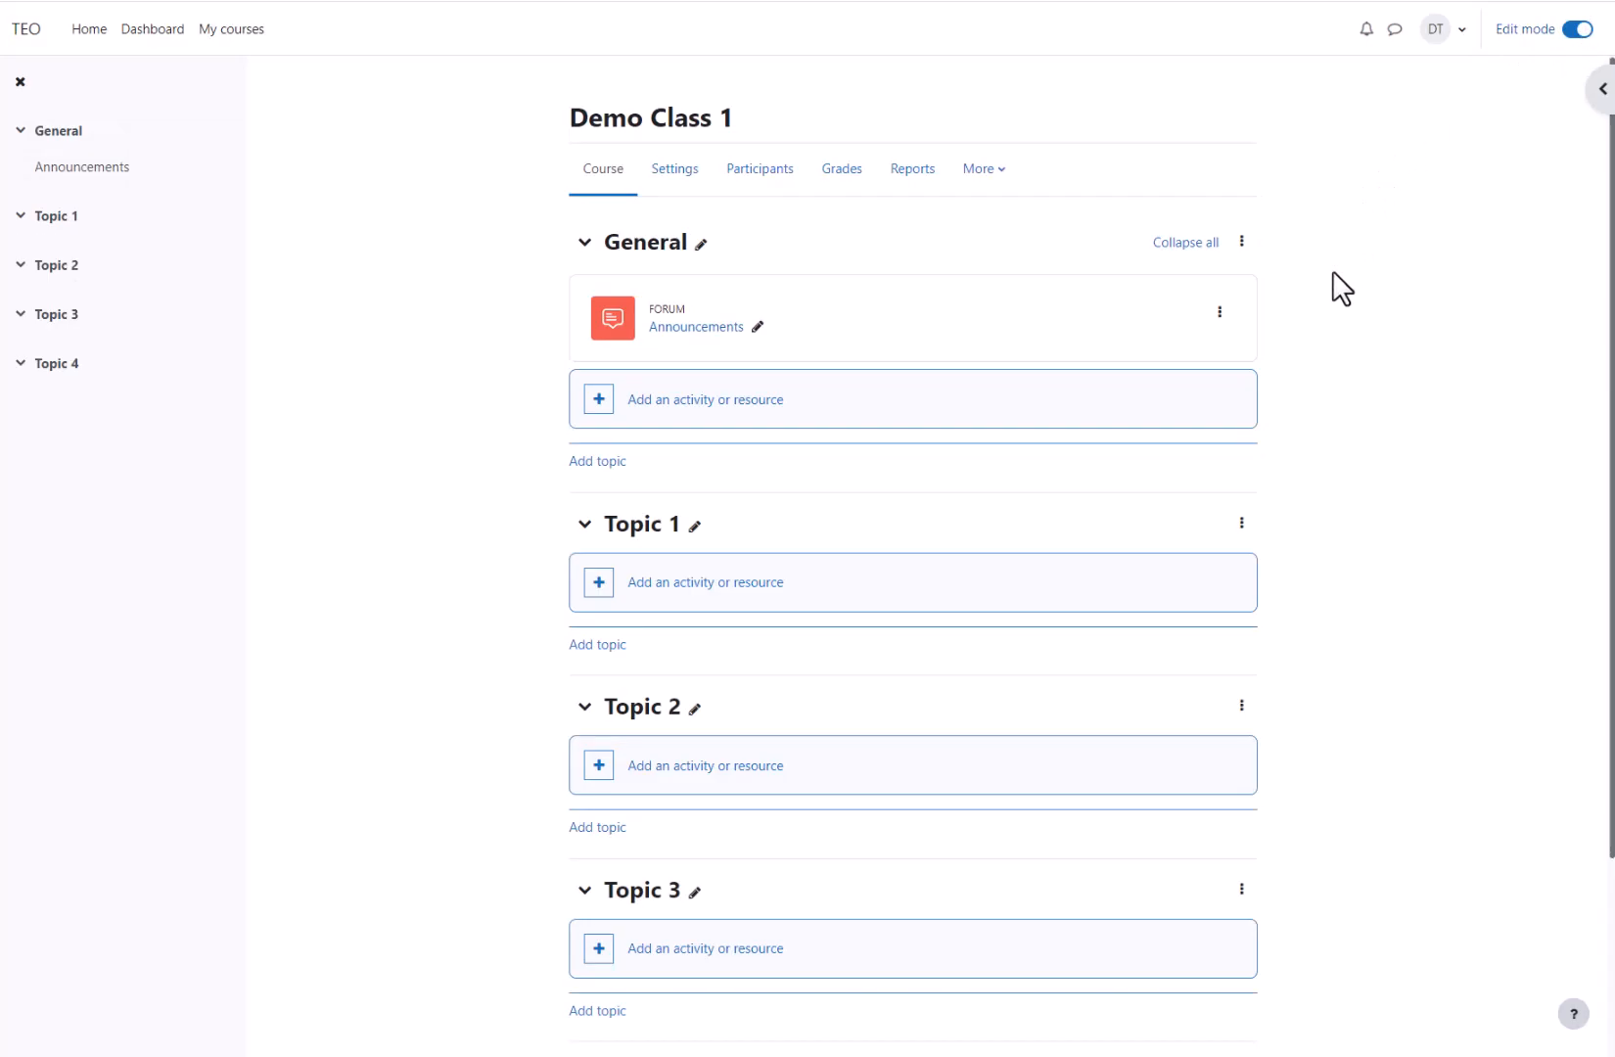
- Edit Topic 1 and give it the custom section name "Early Civilizations"
scroll(1332, 271, "down", 2)
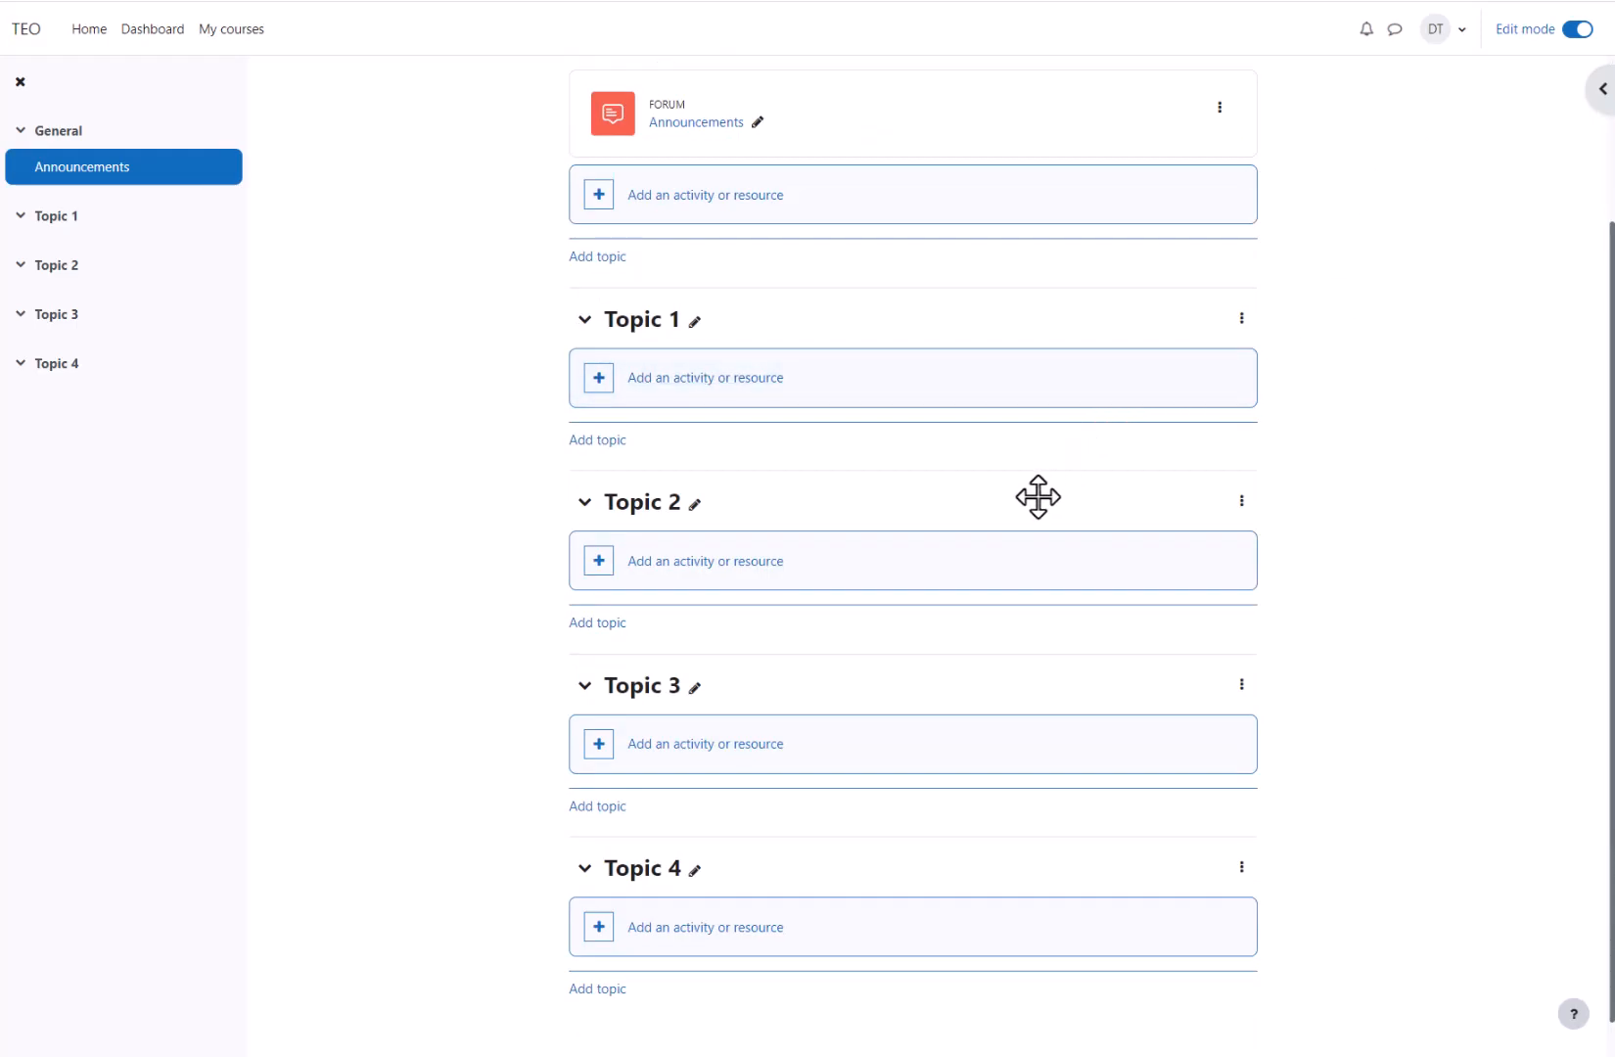
left_click(1240, 321)
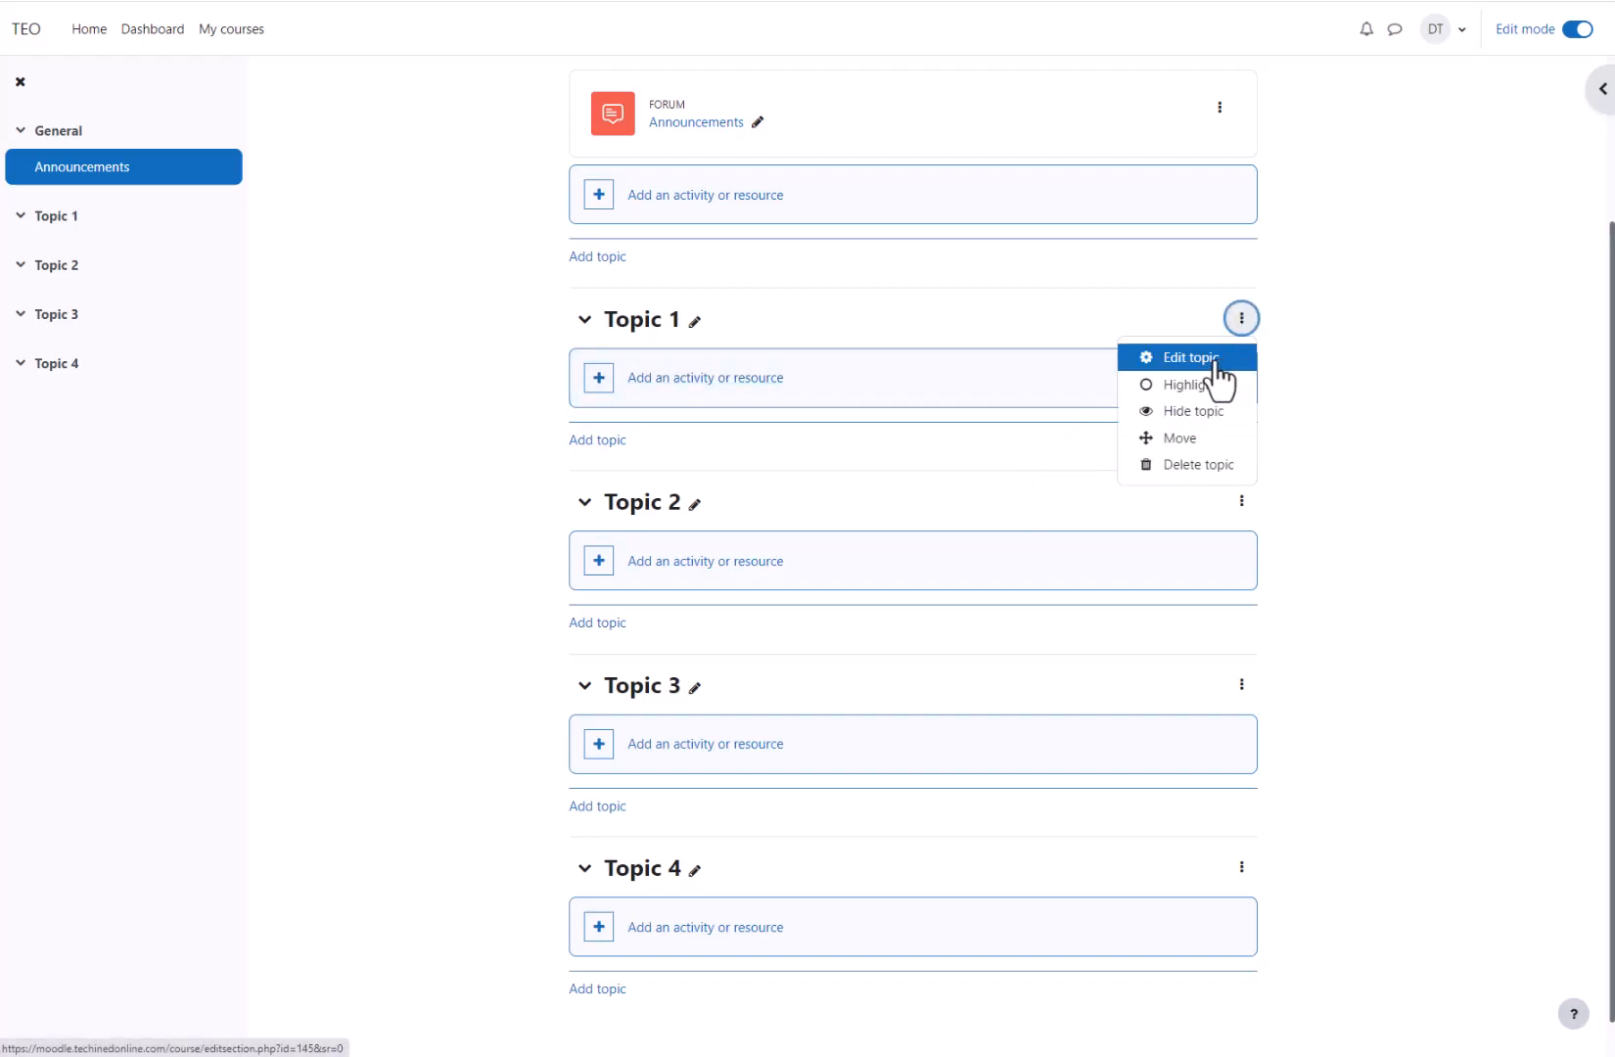
left_click(1215, 363)
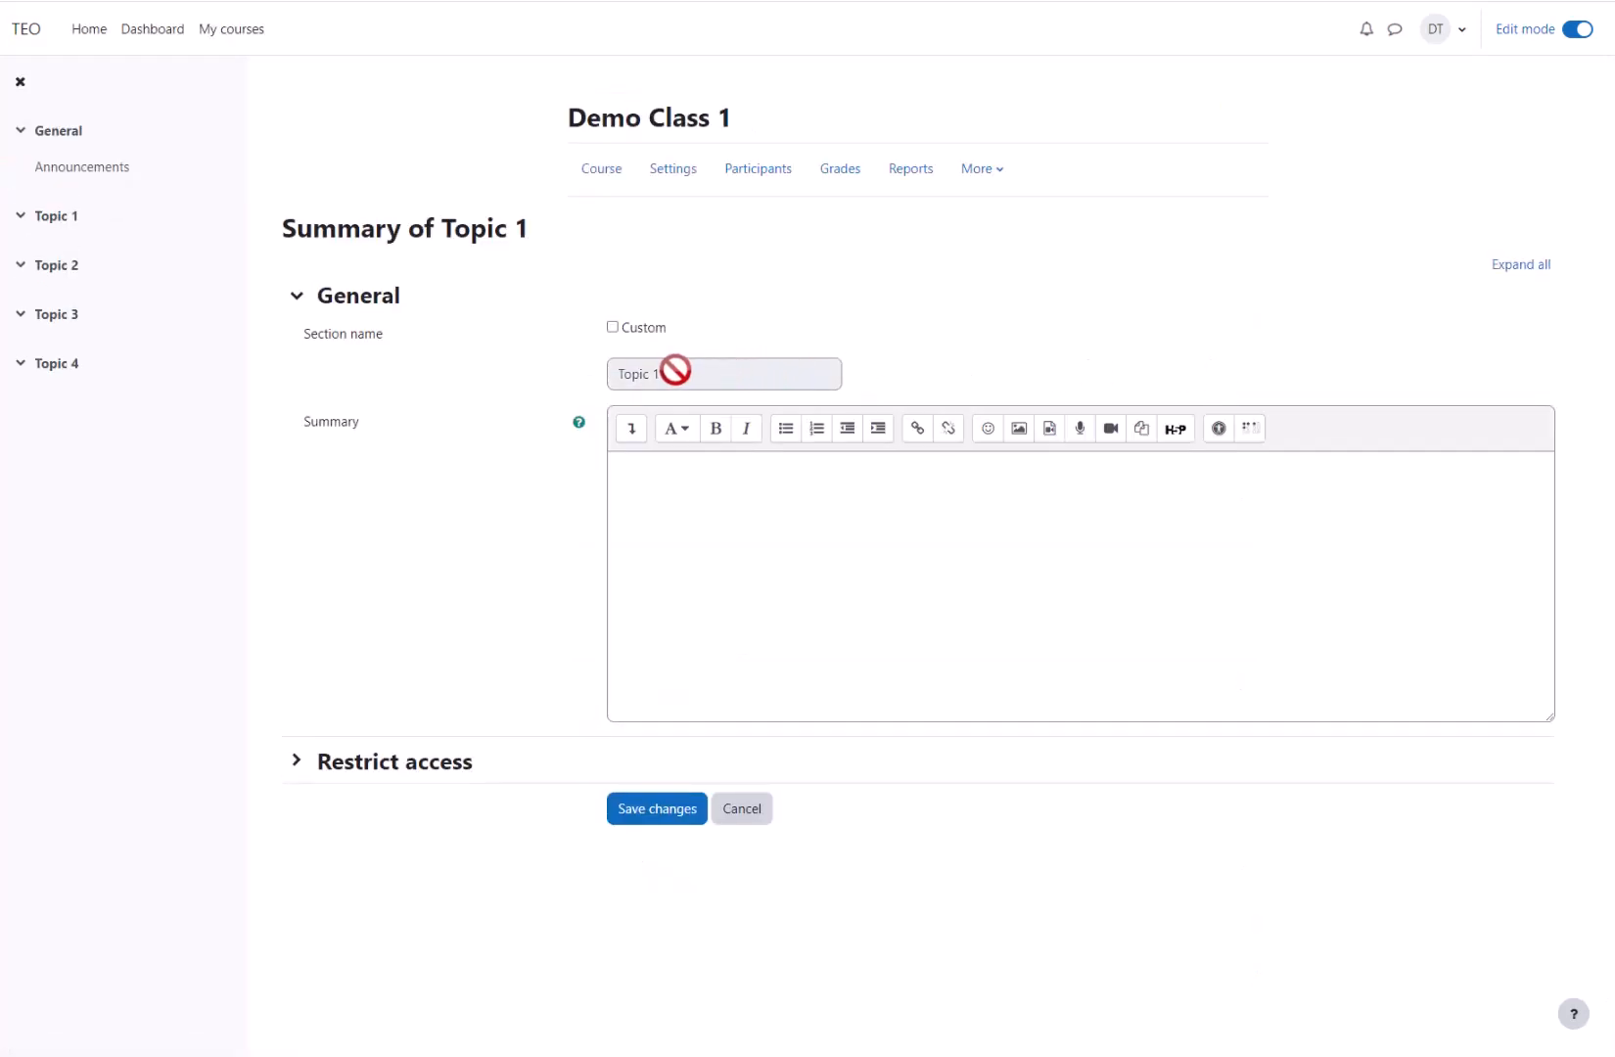
left_click(612, 326)
left_click(701, 375)
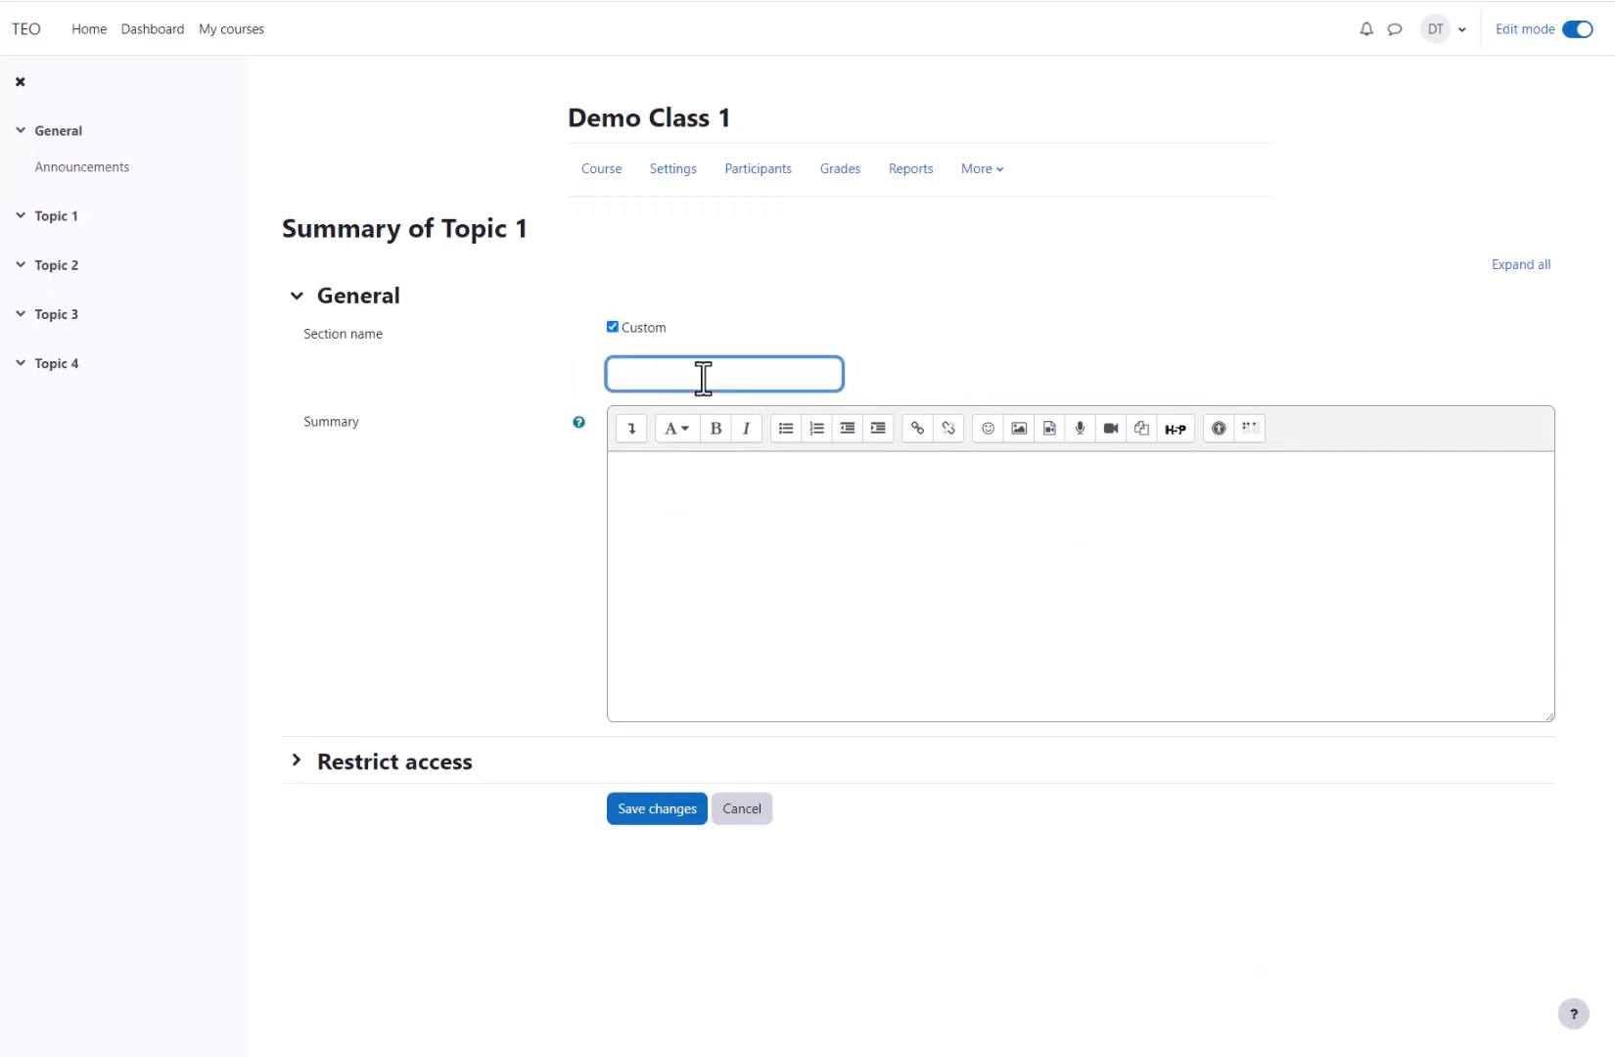
type("Early Civilizations")
- Enter the topic summary "This topic will focus on the first civilizations that we will learn about in class." and save the changes
left_click(661, 470)
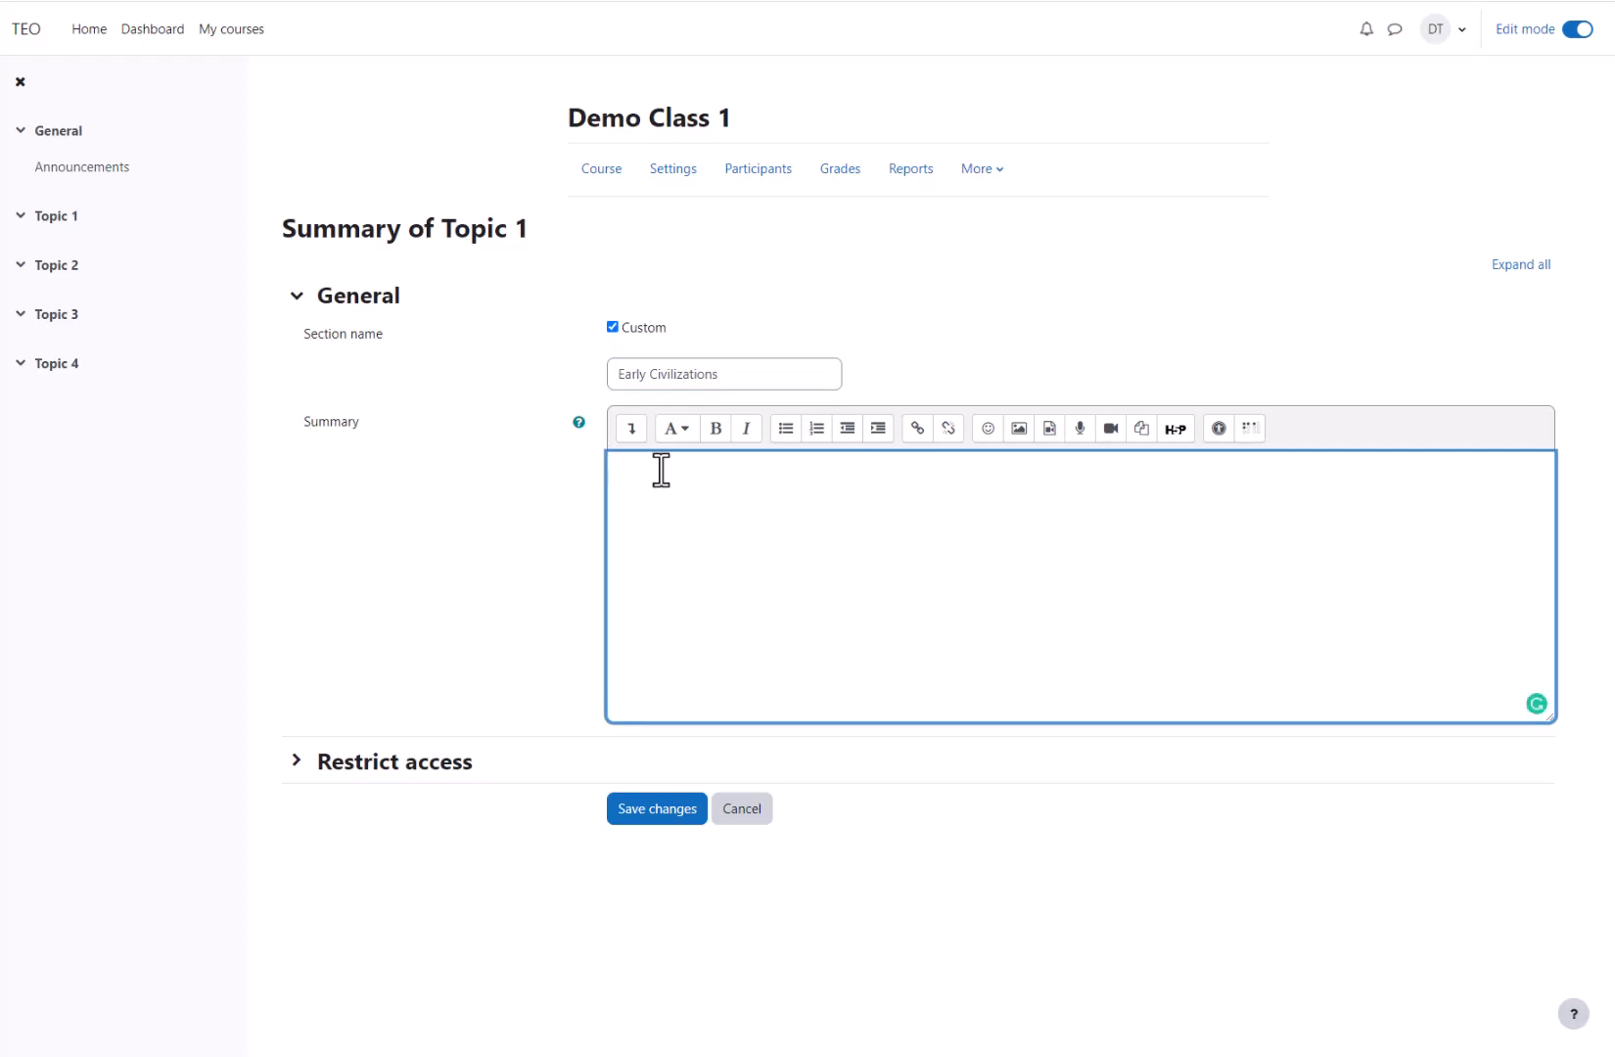
type("This topic will focus on the first civilizations")
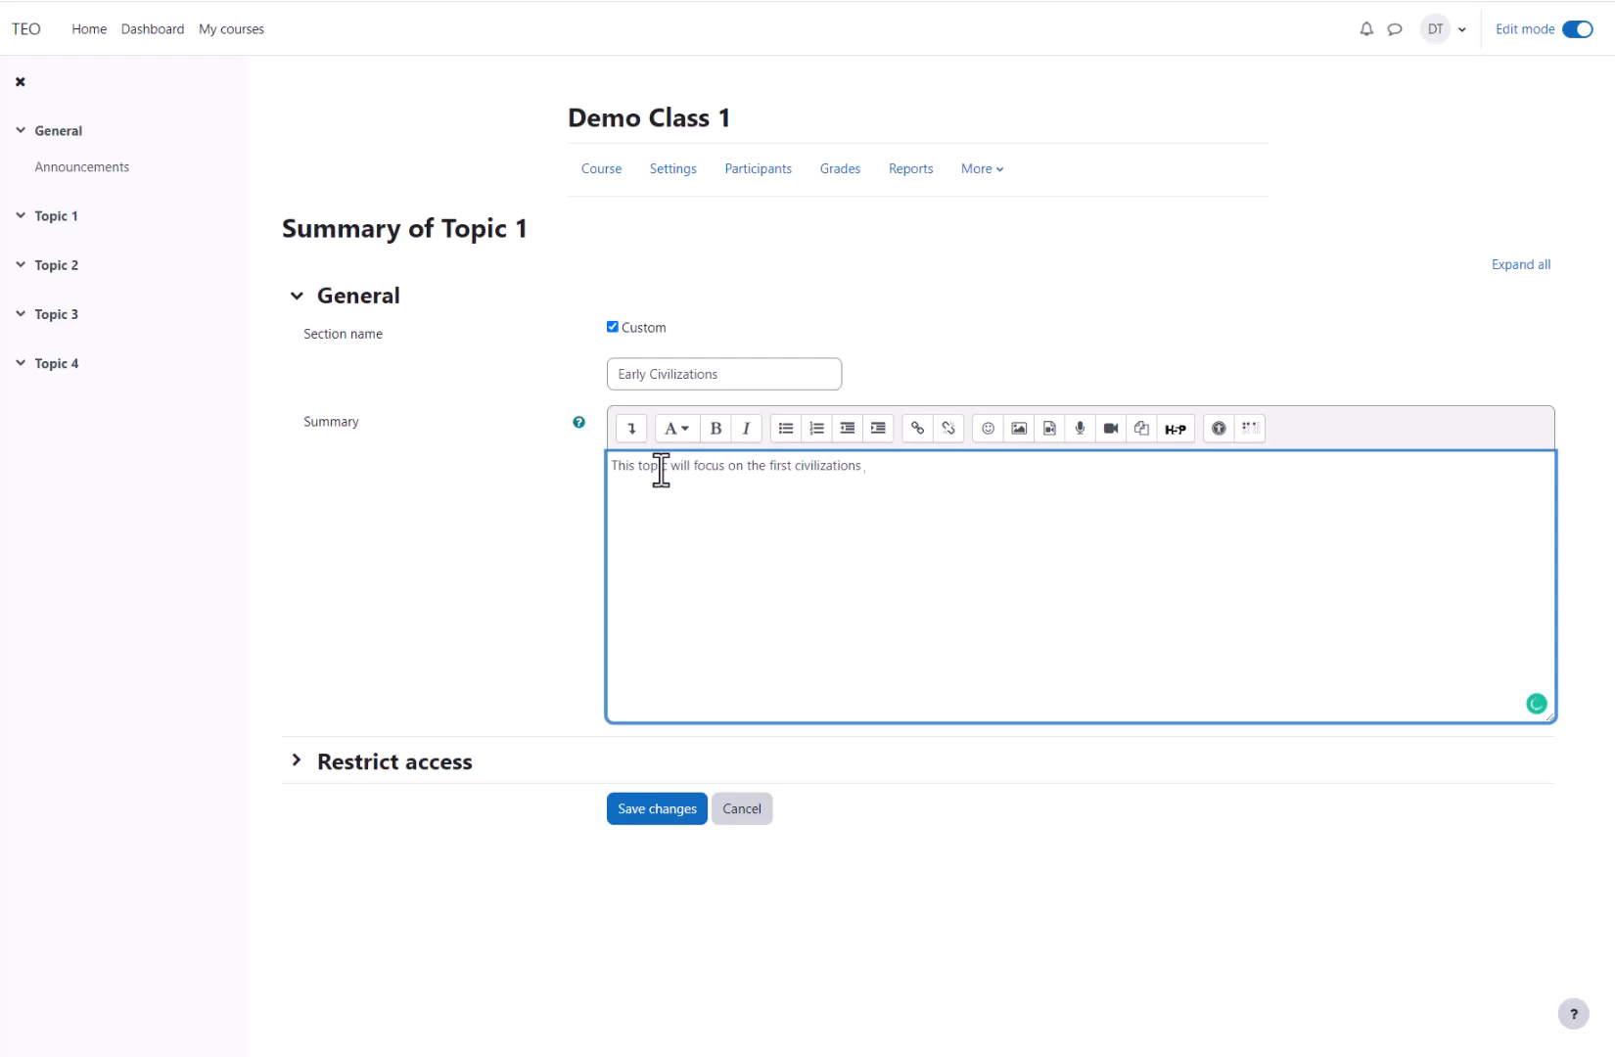
type(" that we will learn about in class.")
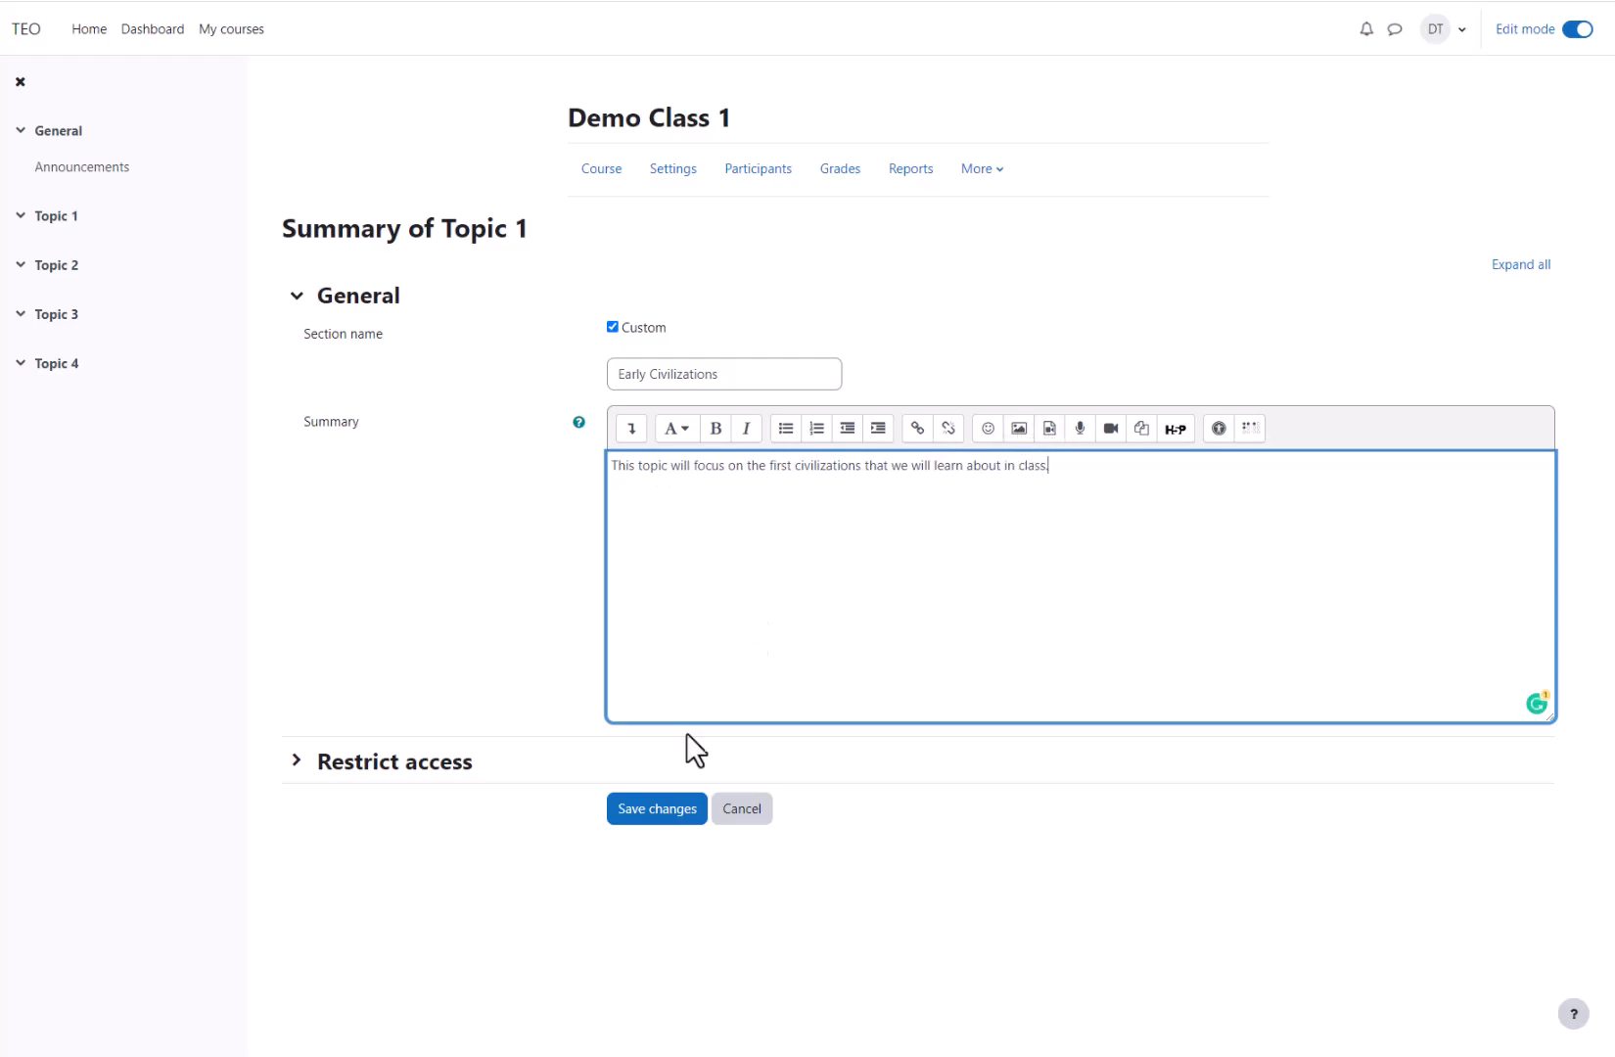
left_click(631, 814)
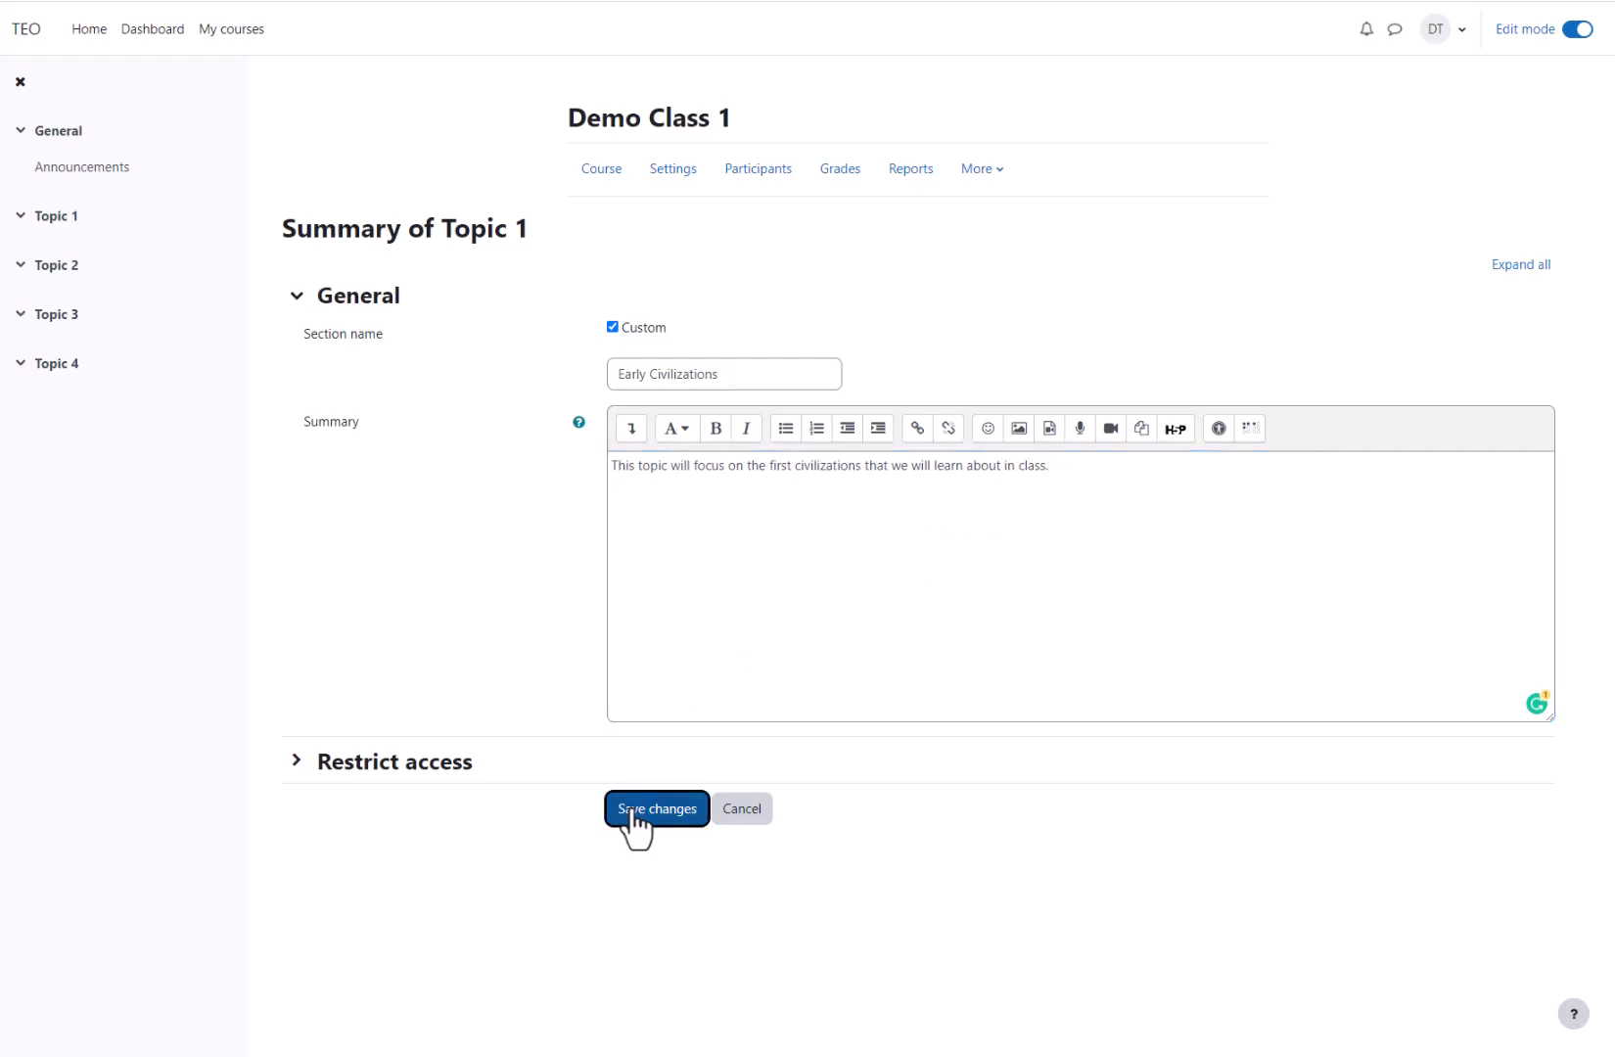